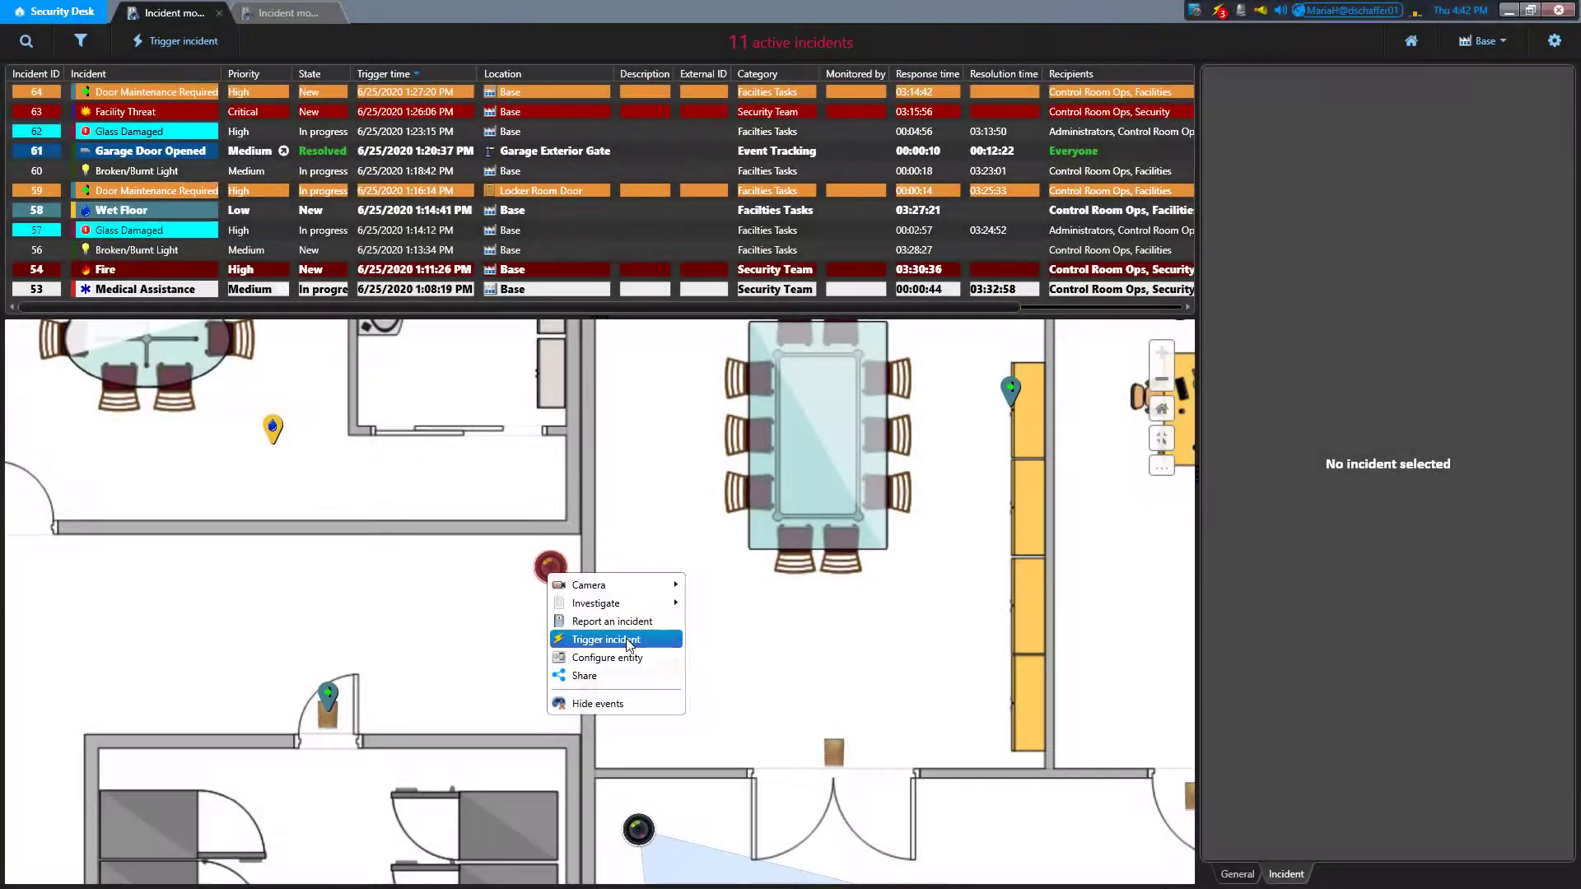
Step: Trigger a Camera Offline incident from the Security Team category for the Main Hallway camera, and open its details from the map
click(630, 641)
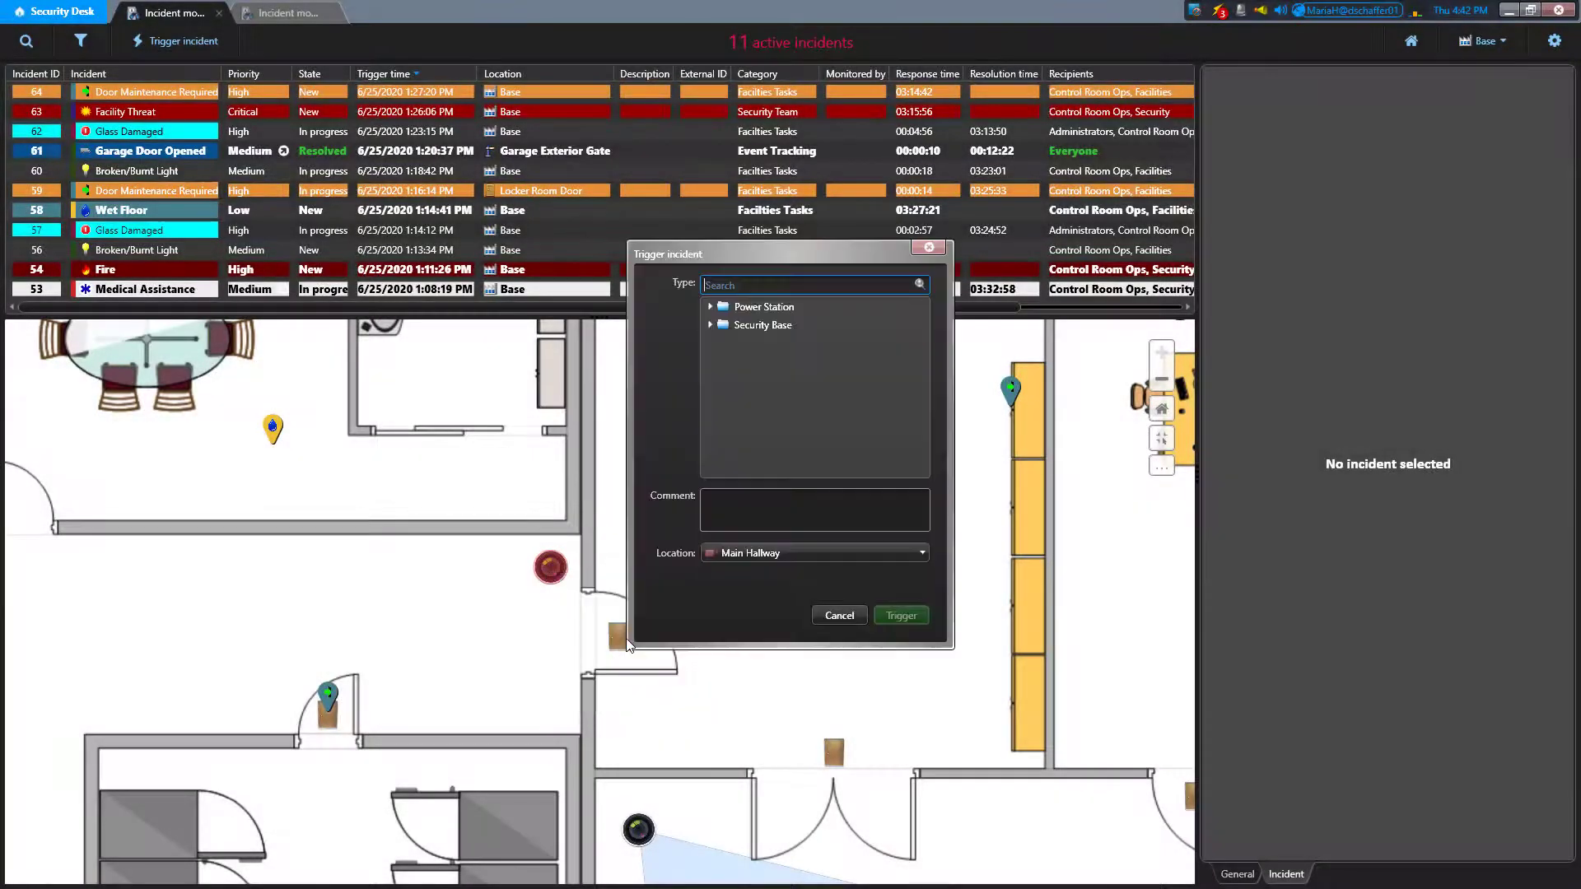
click(708, 325)
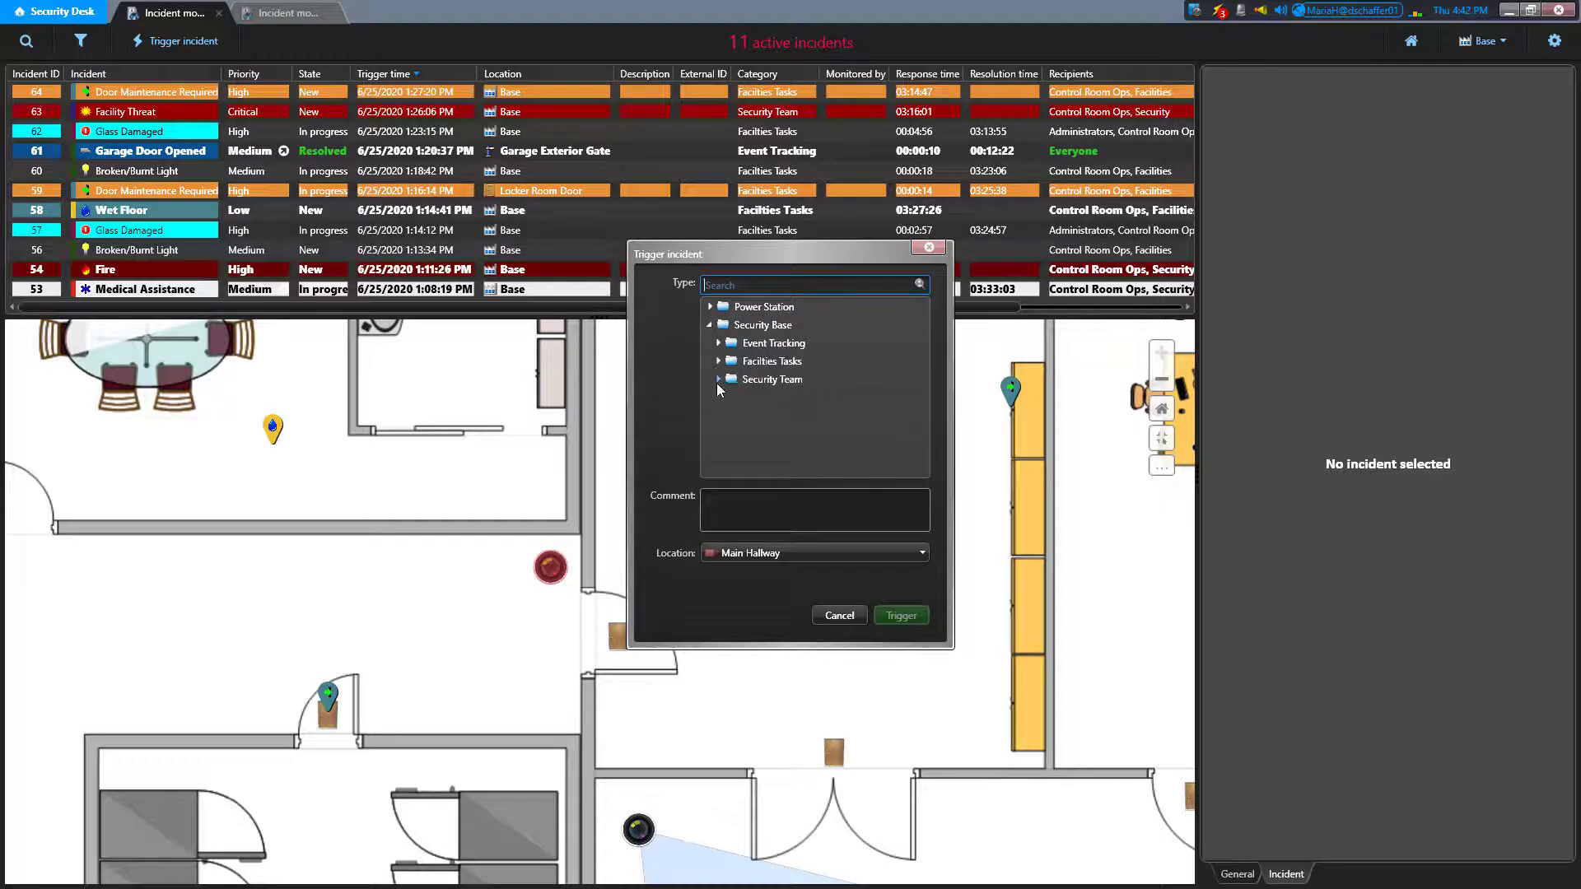
click(717, 382)
click(779, 399)
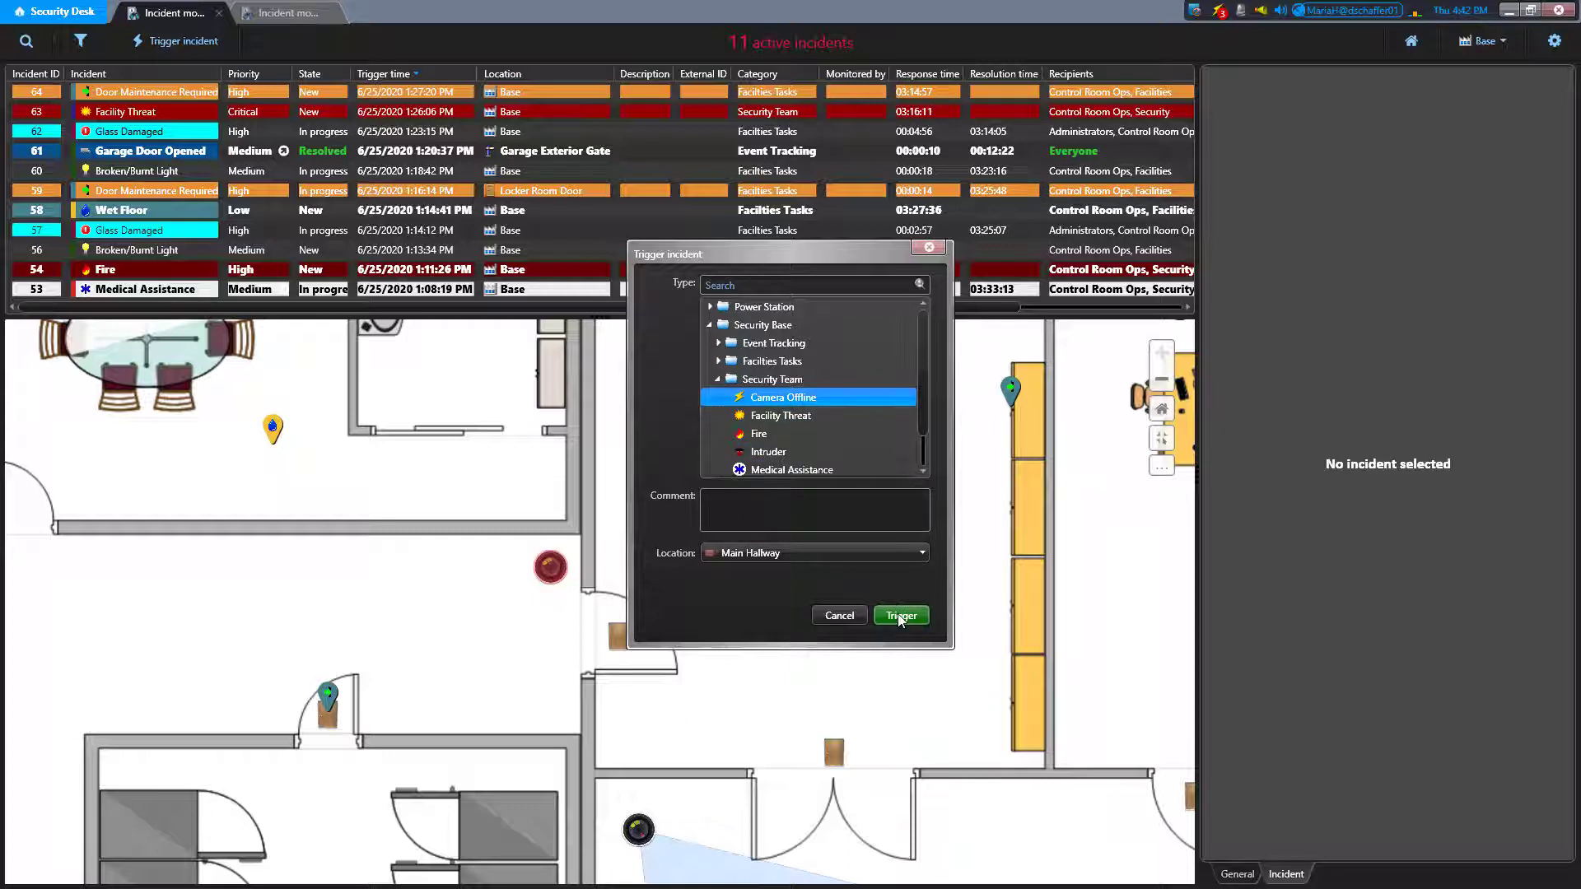
click(901, 617)
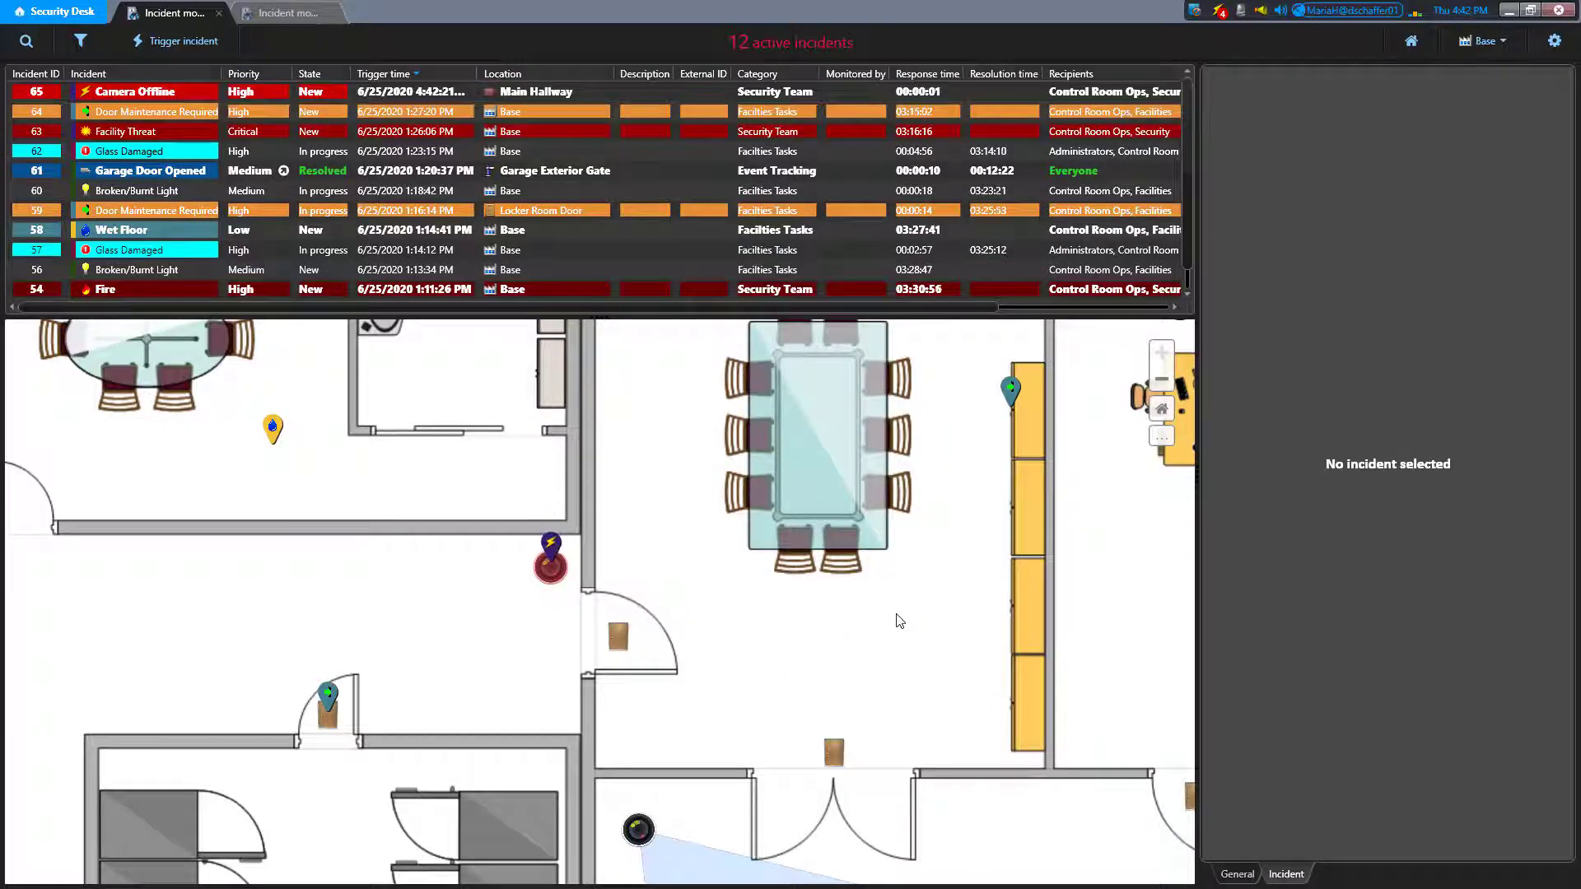
click(549, 554)
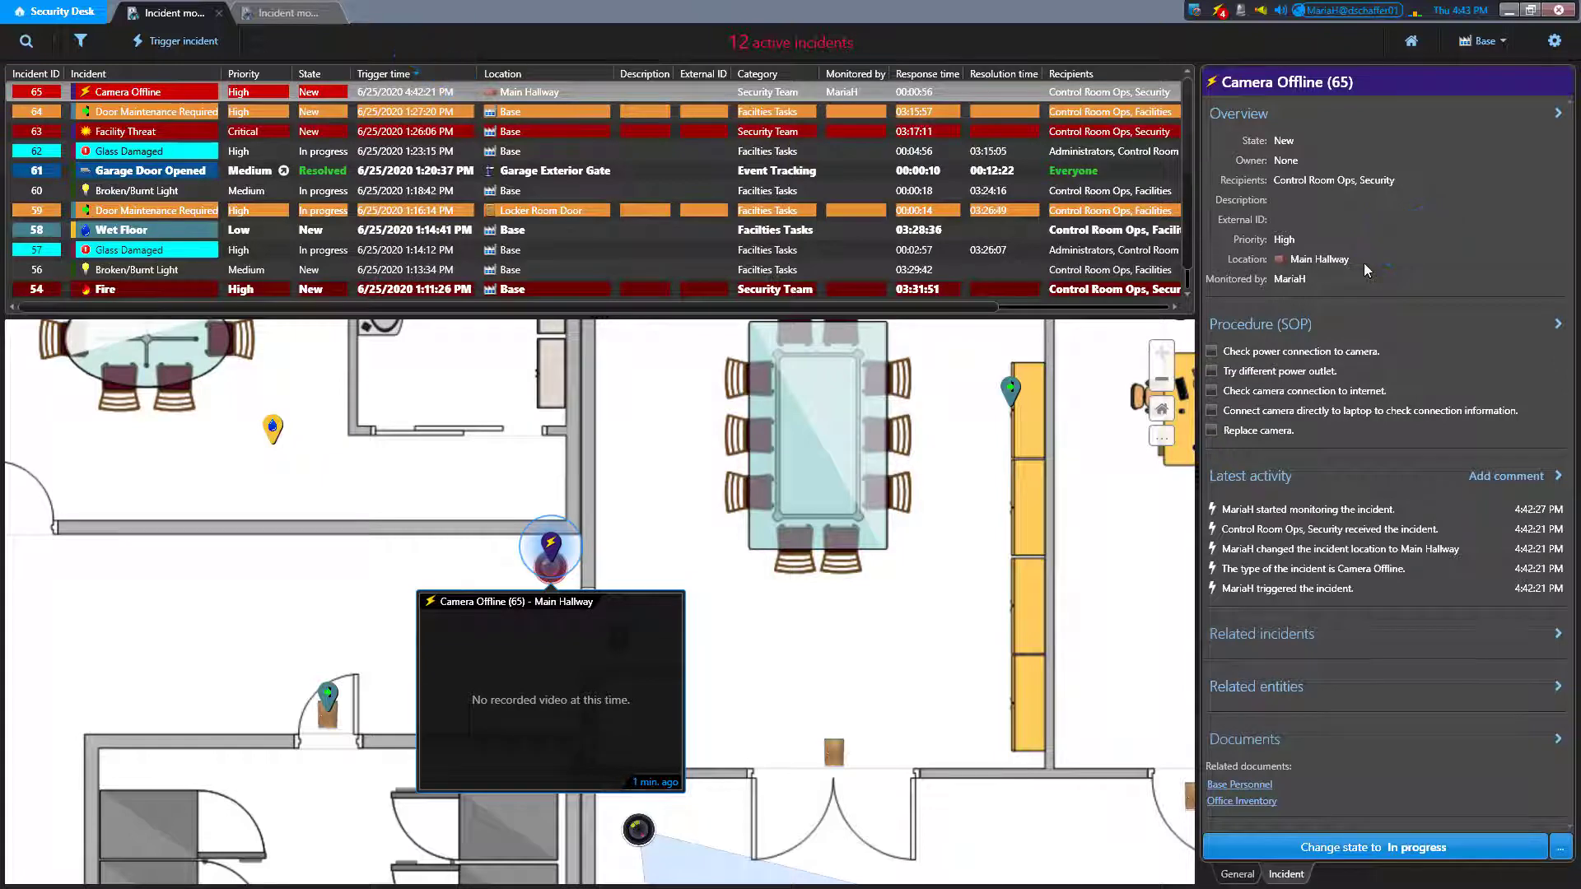
click(673, 581)
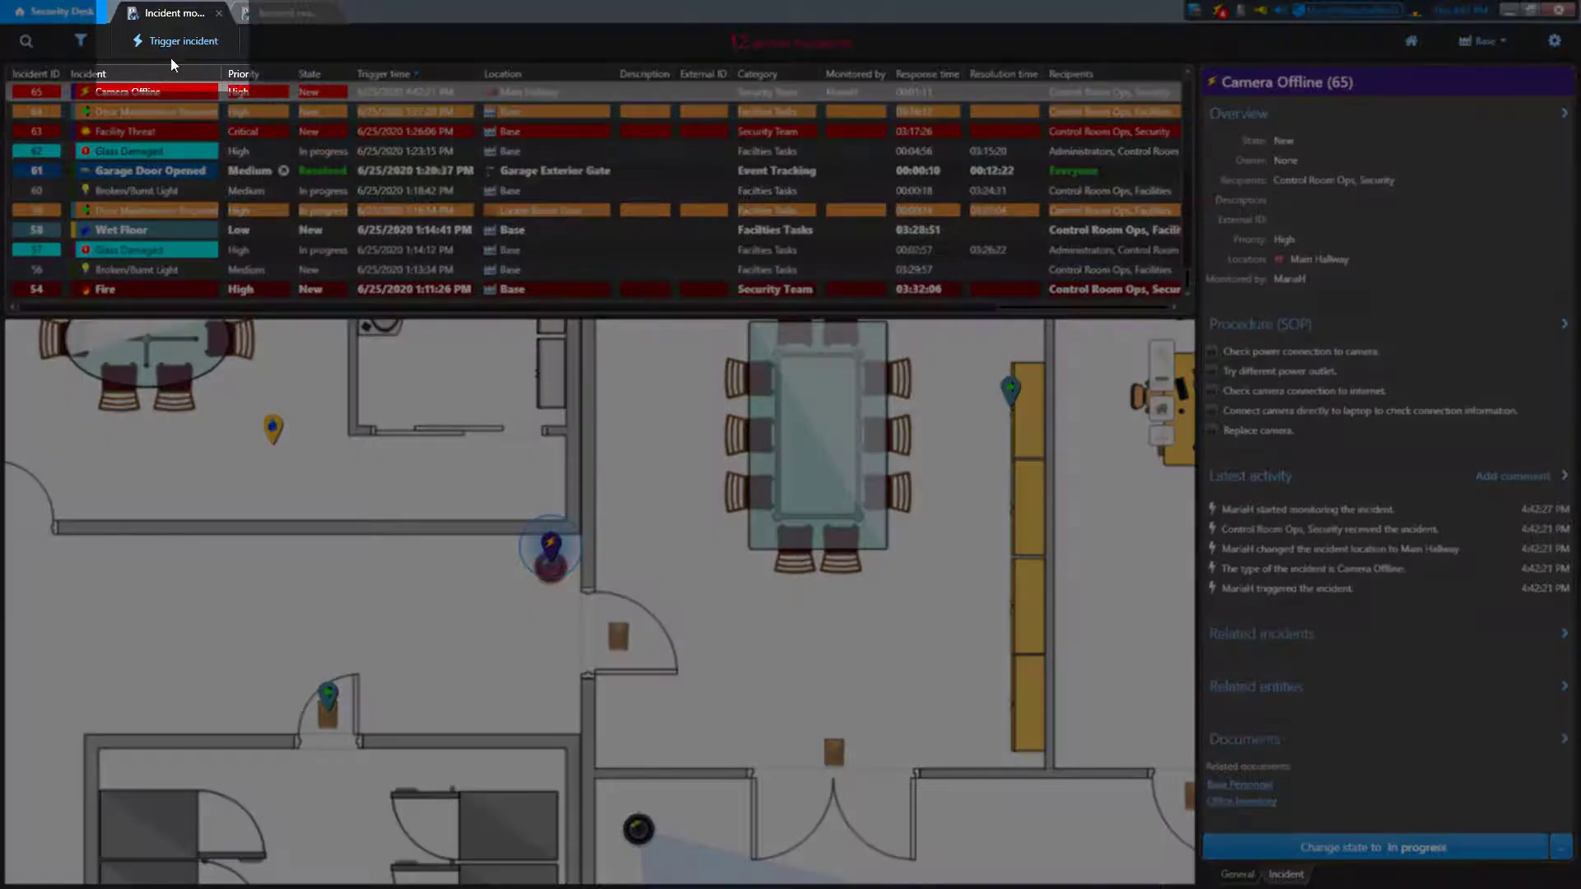
Step: Trigger a Maintenance Tasks incident from Security Base's Event Tracking category without a location, and change its state to In progress
click(173, 45)
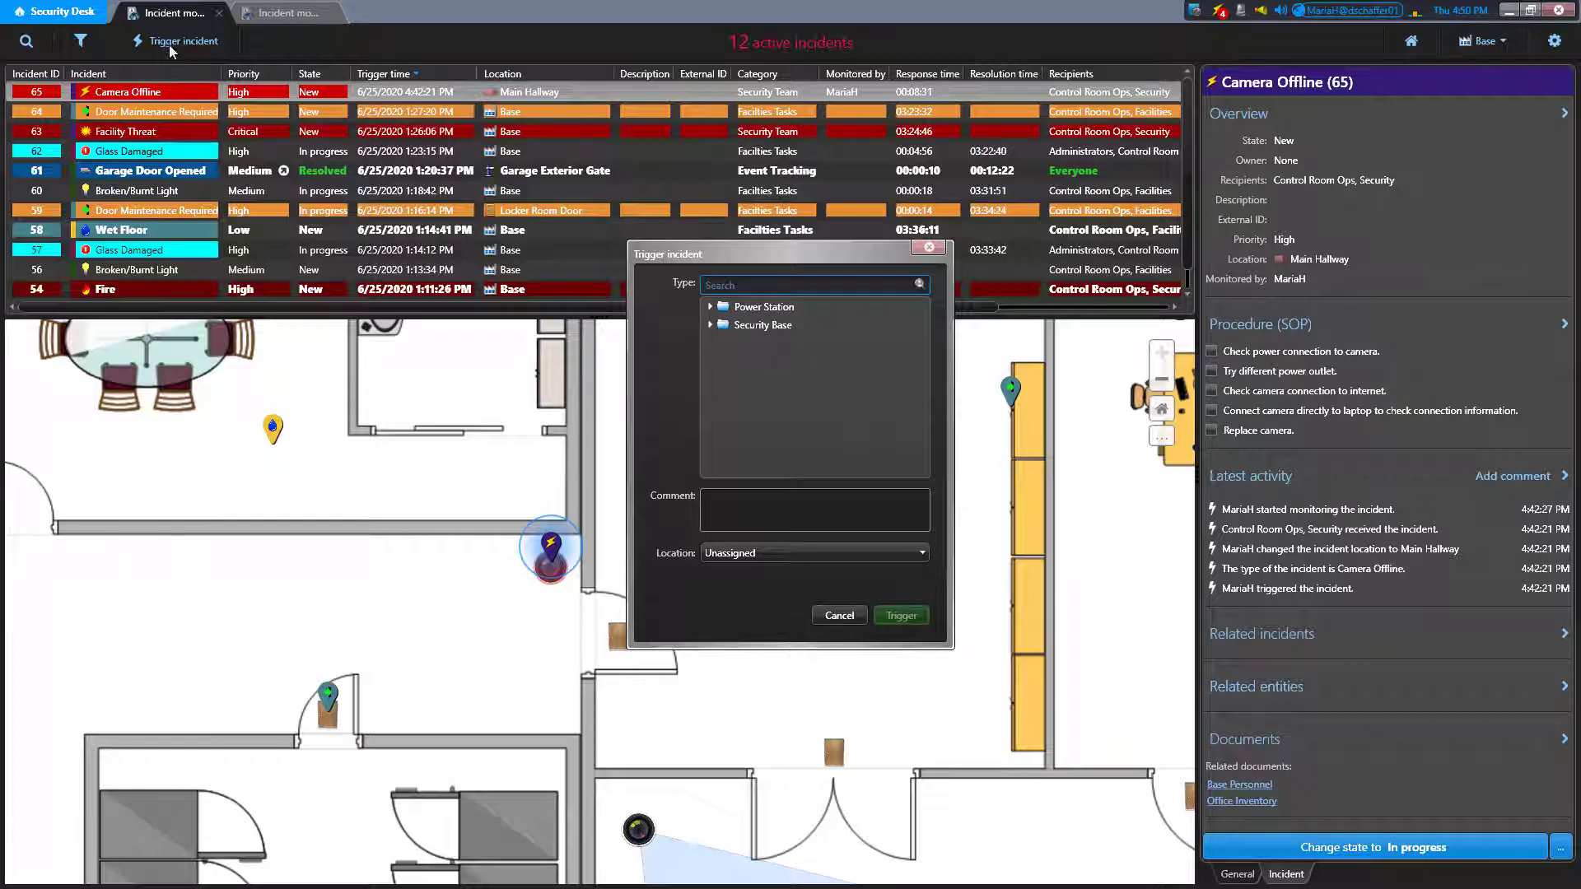
click(710, 325)
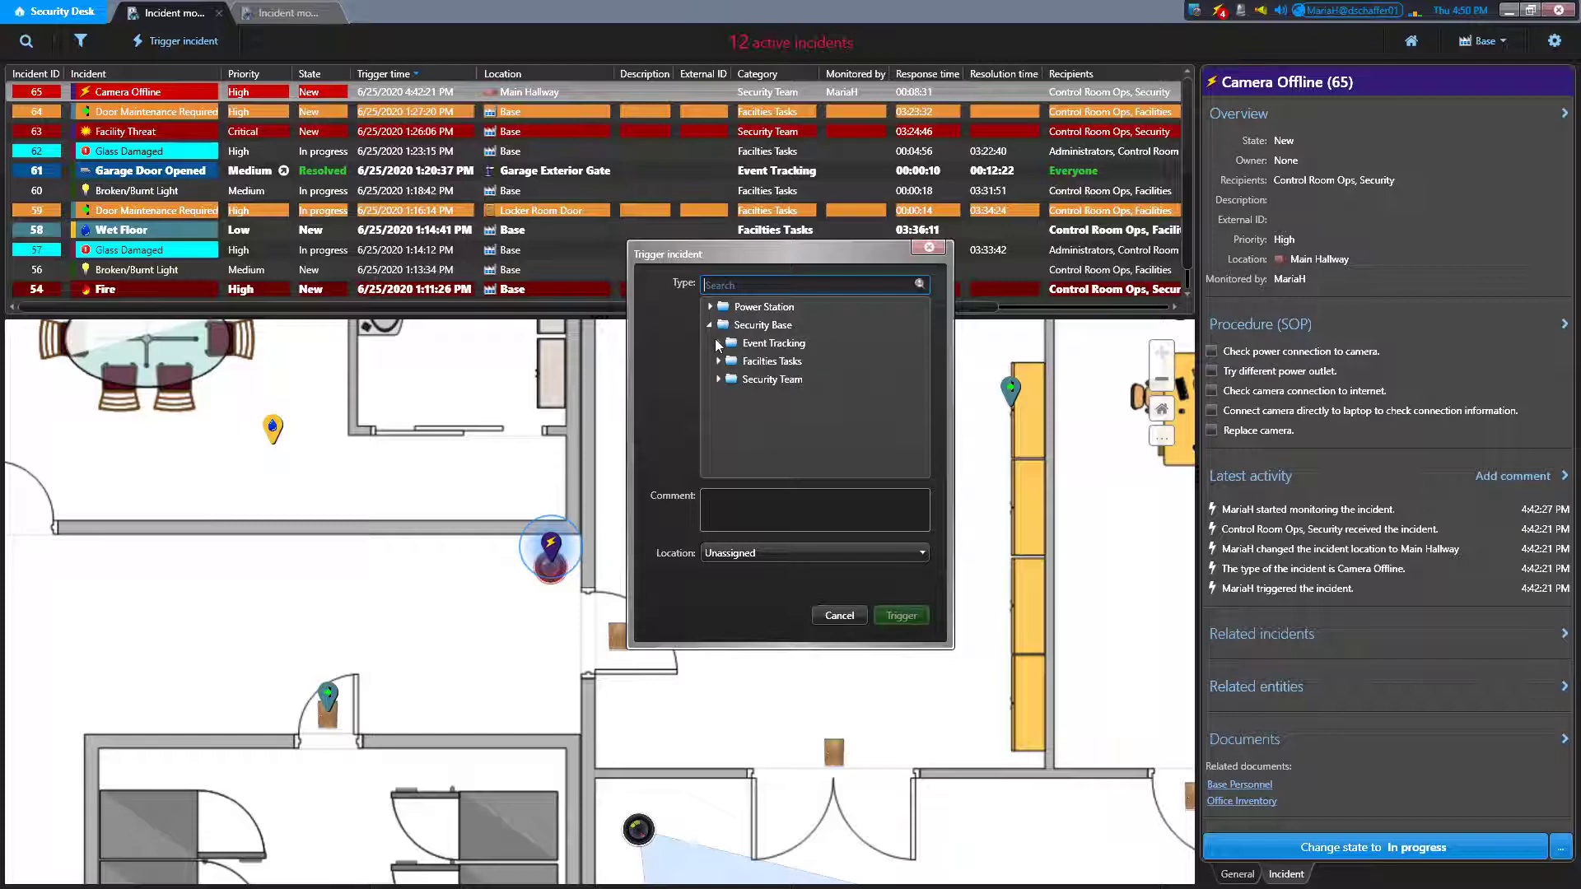
click(718, 343)
click(827, 381)
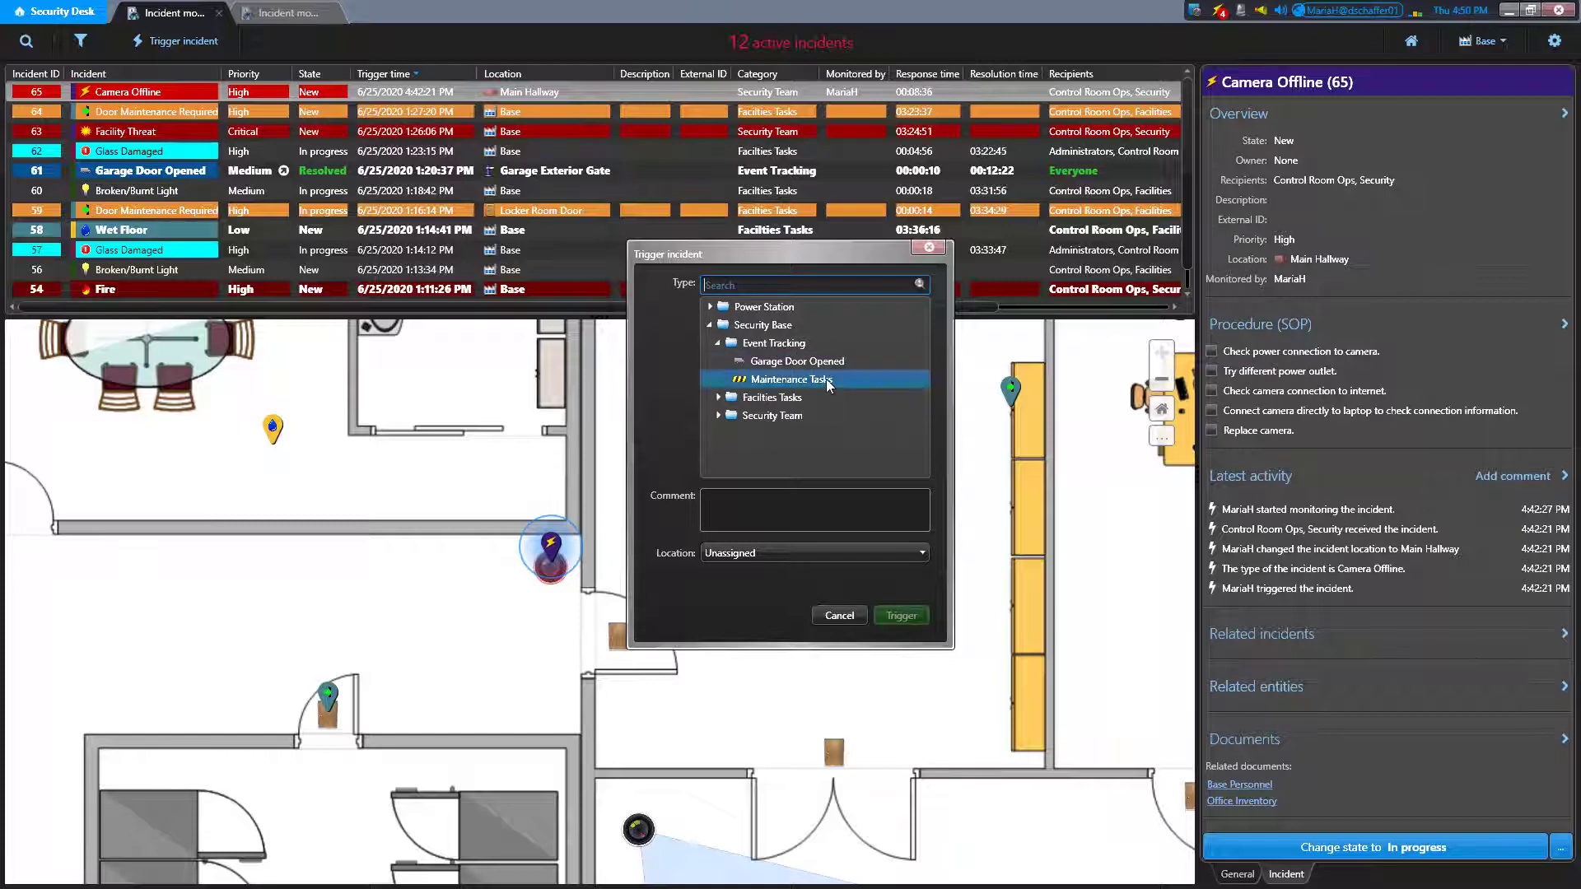
click(828, 381)
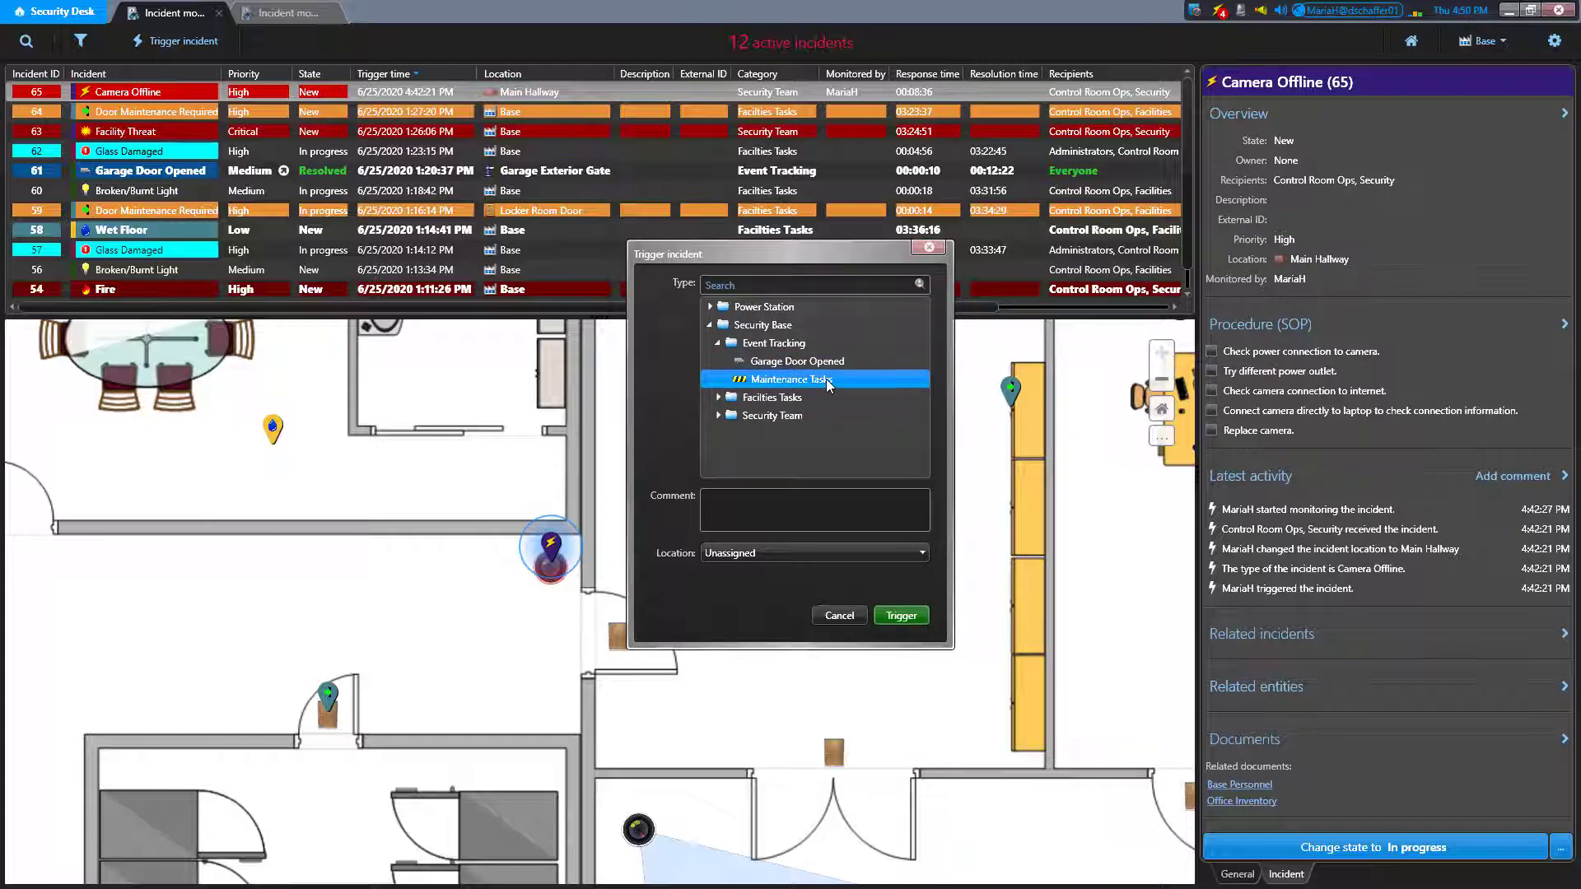
click(899, 618)
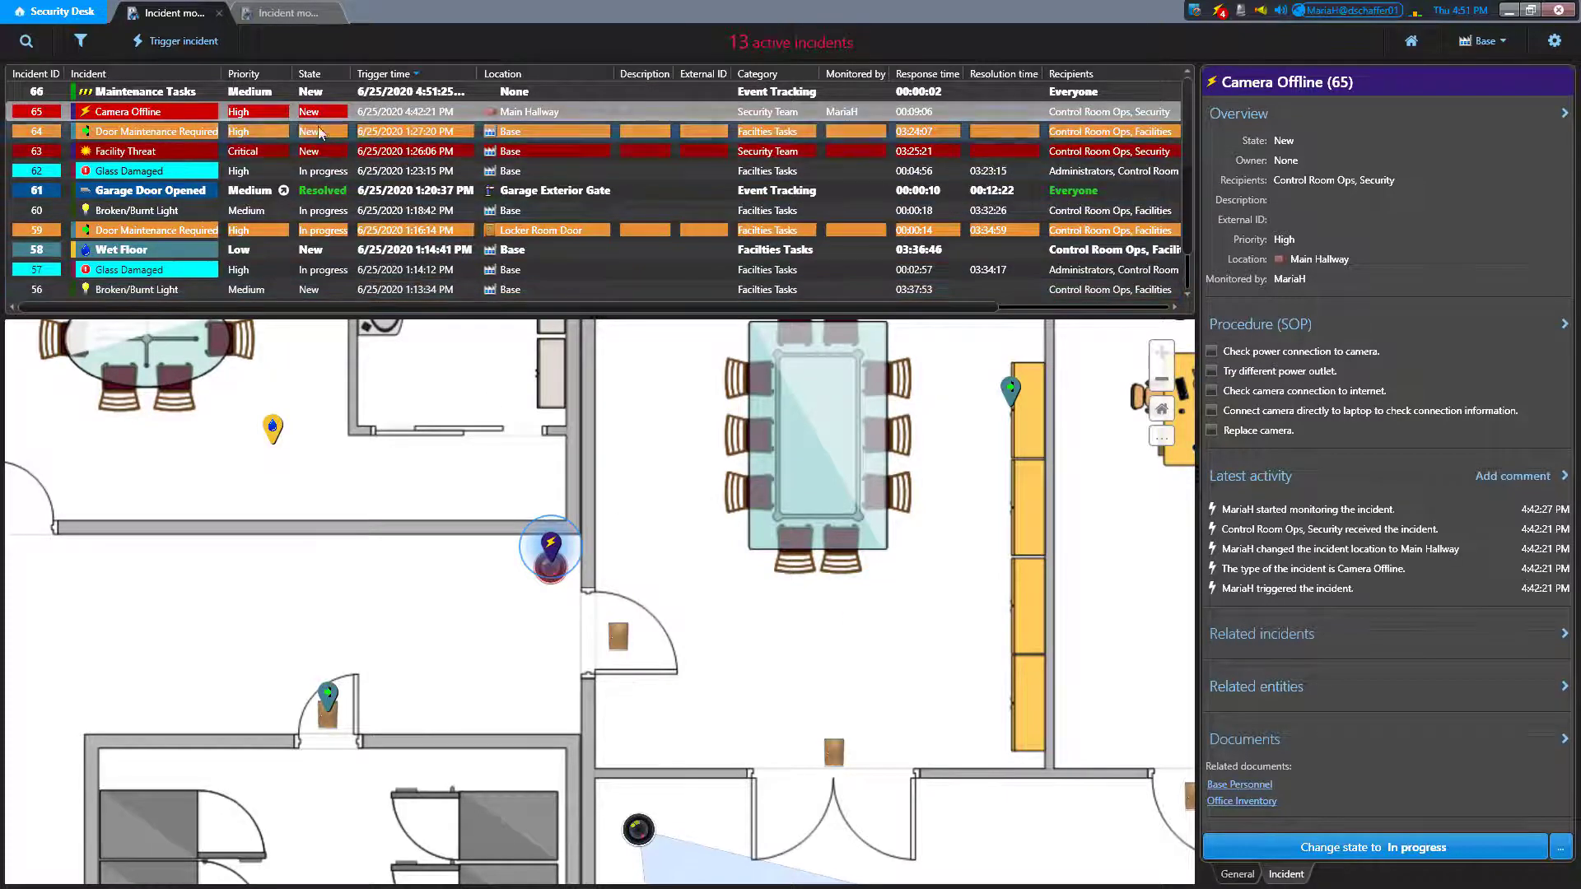
click(311, 93)
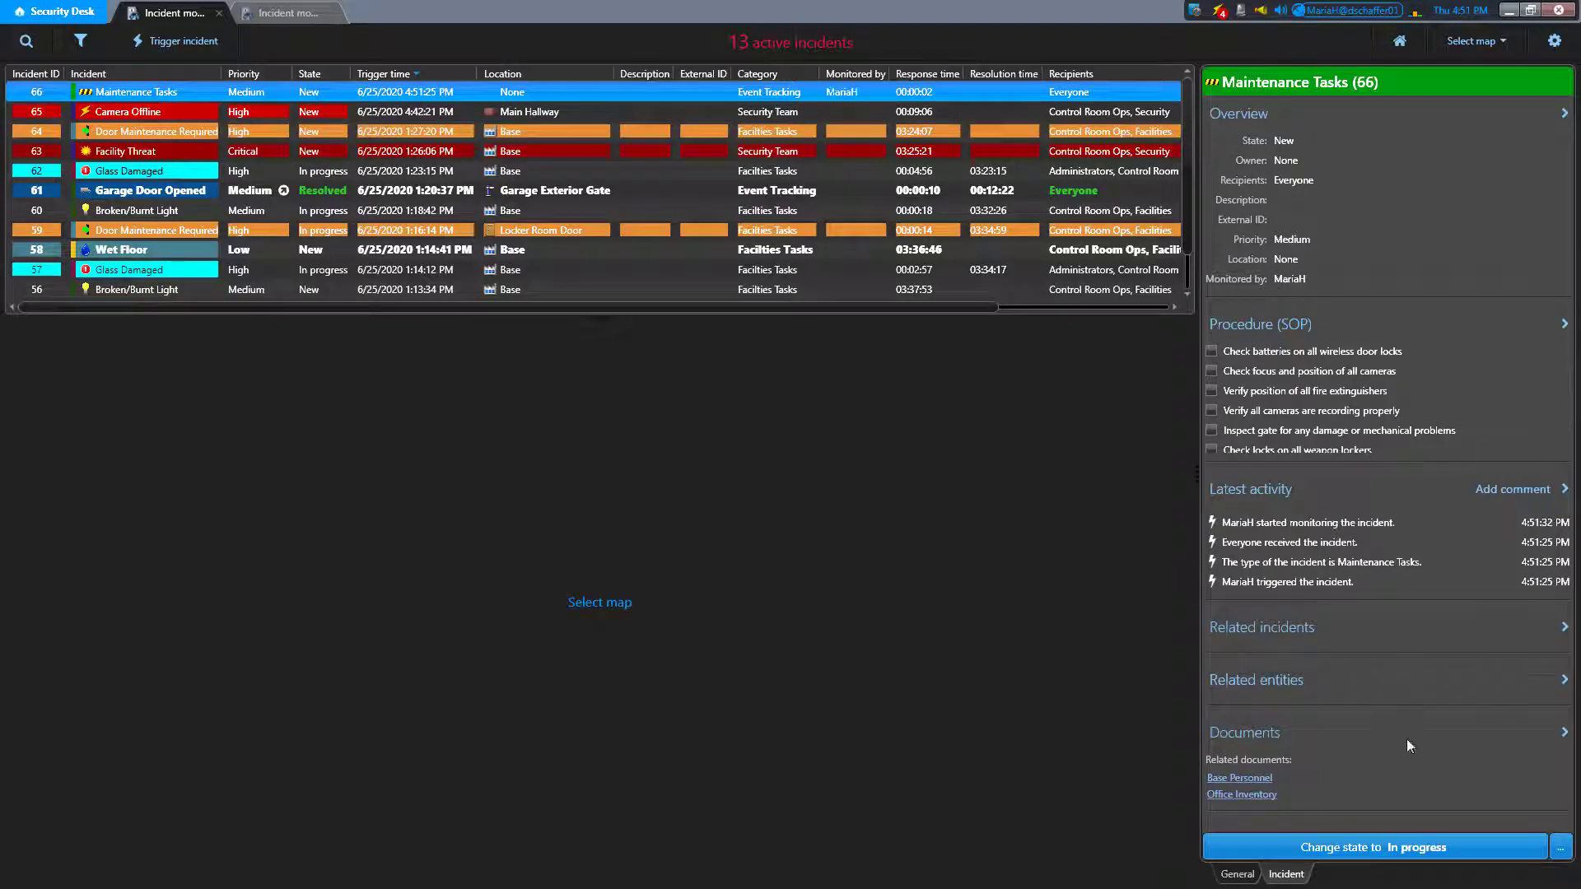
click(1383, 845)
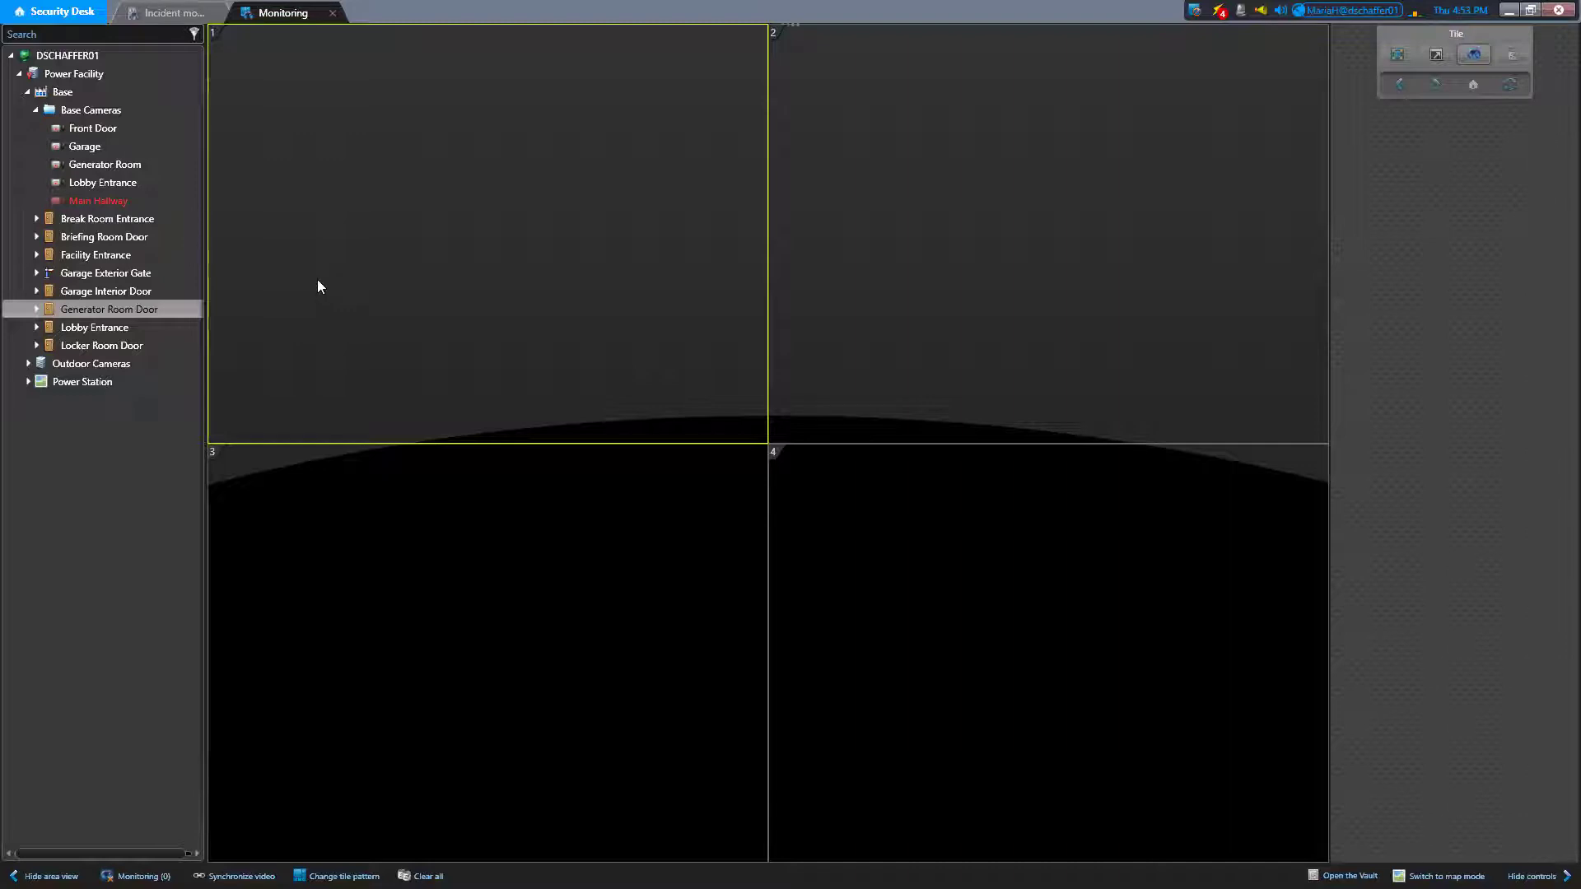
Step: Trigger a Door Maintenance Required incident for the Briefing Room Door in the Monitoring task
right_click(134, 238)
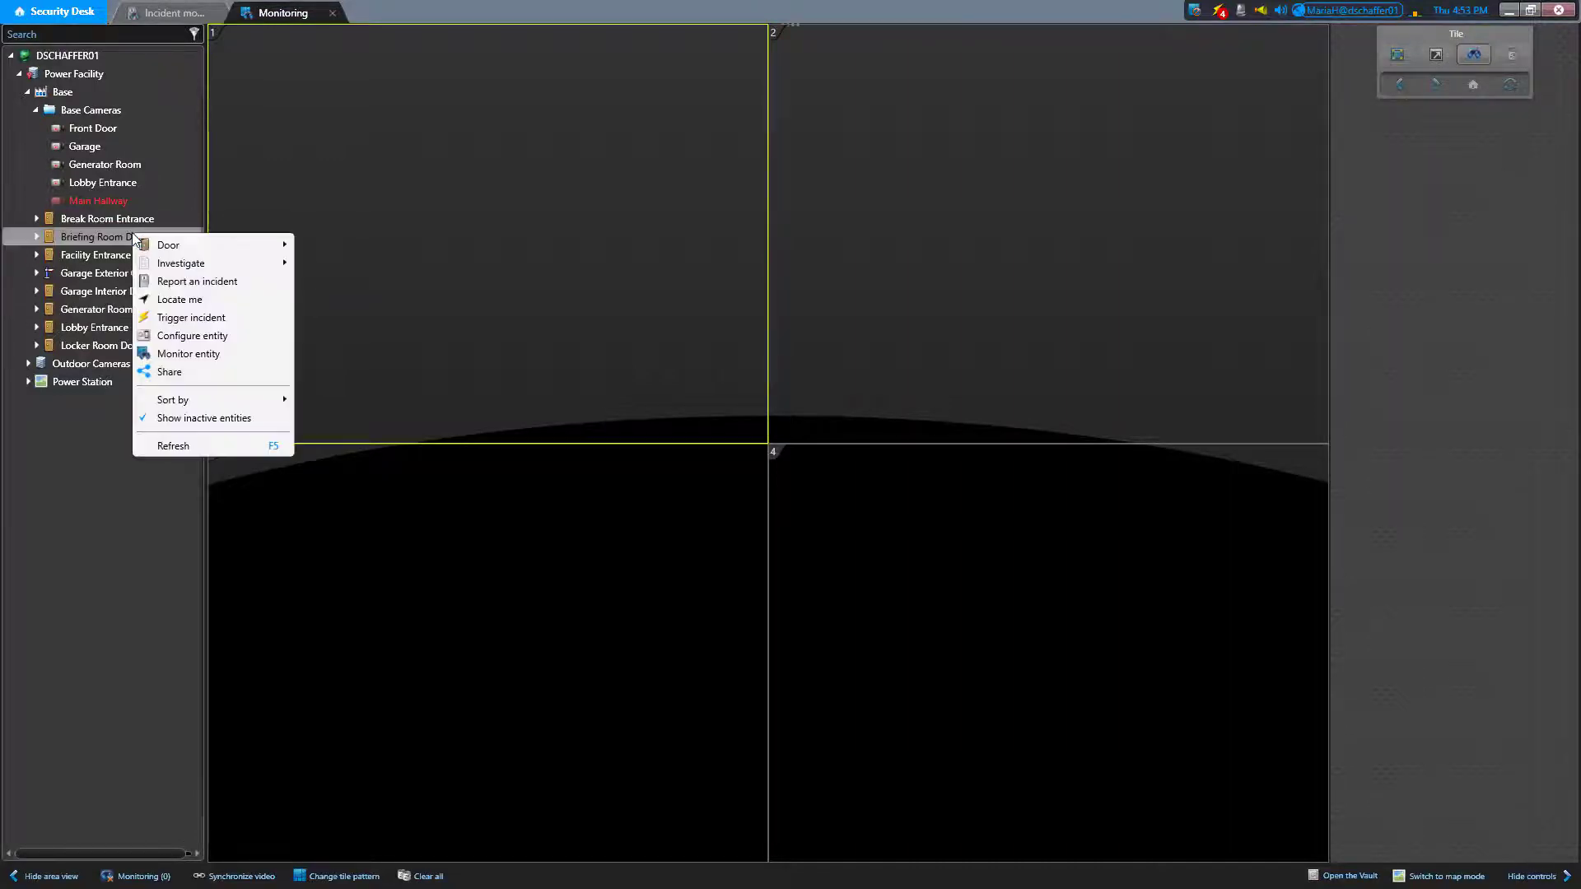
click(237, 318)
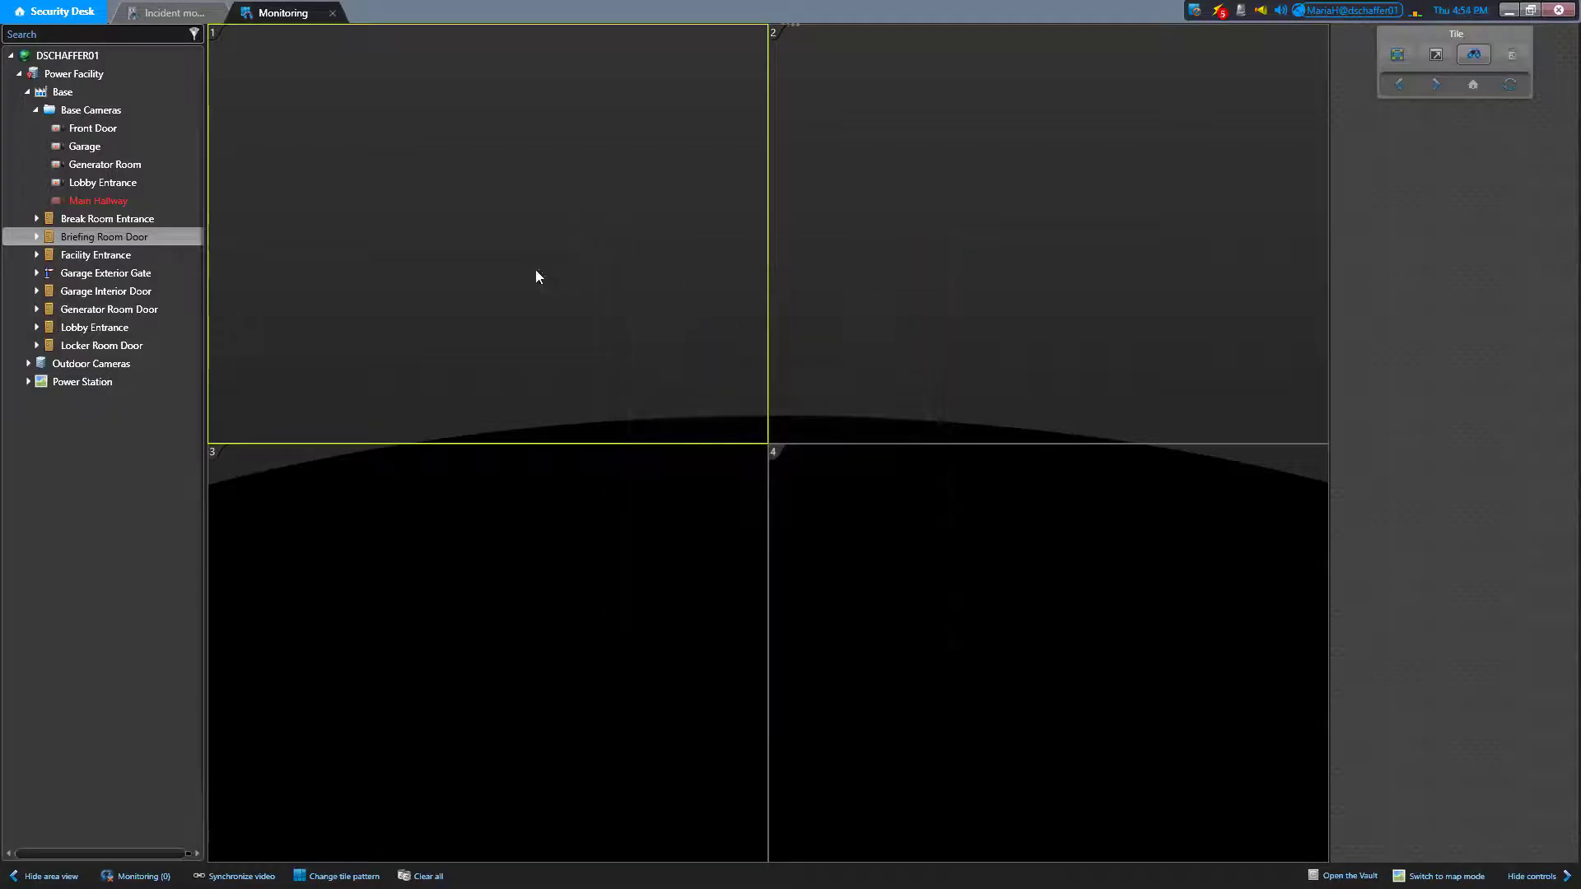
Step: Locate the Front Door camera on the Base map and trigger a Broken/Burnt Light incident in the open area beside it
right_click(101, 132)
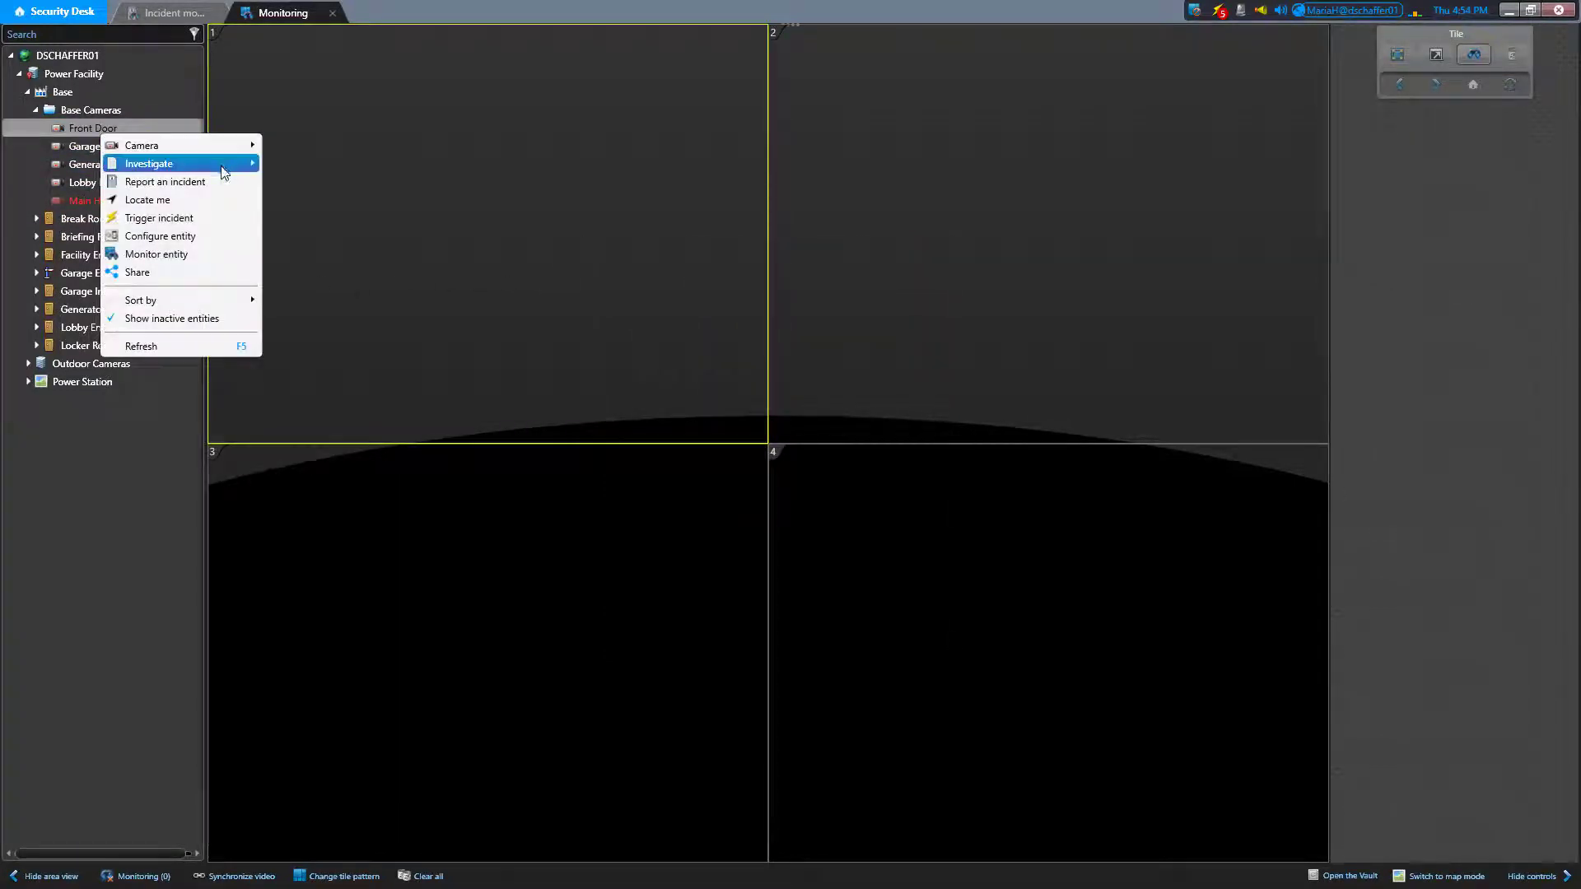
click(213, 204)
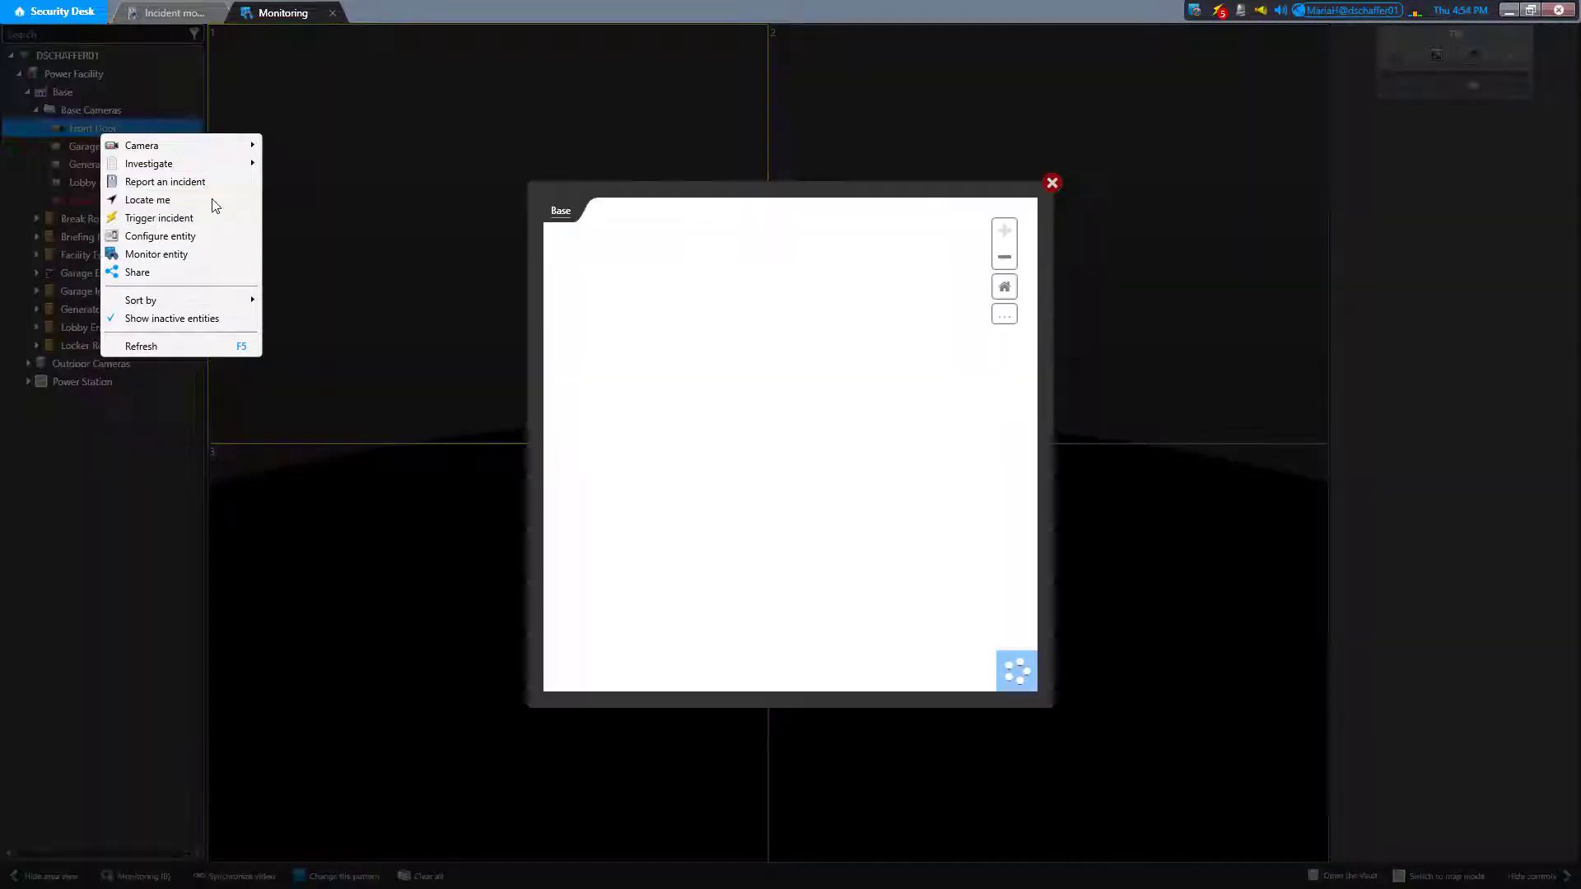
right_click(942, 557)
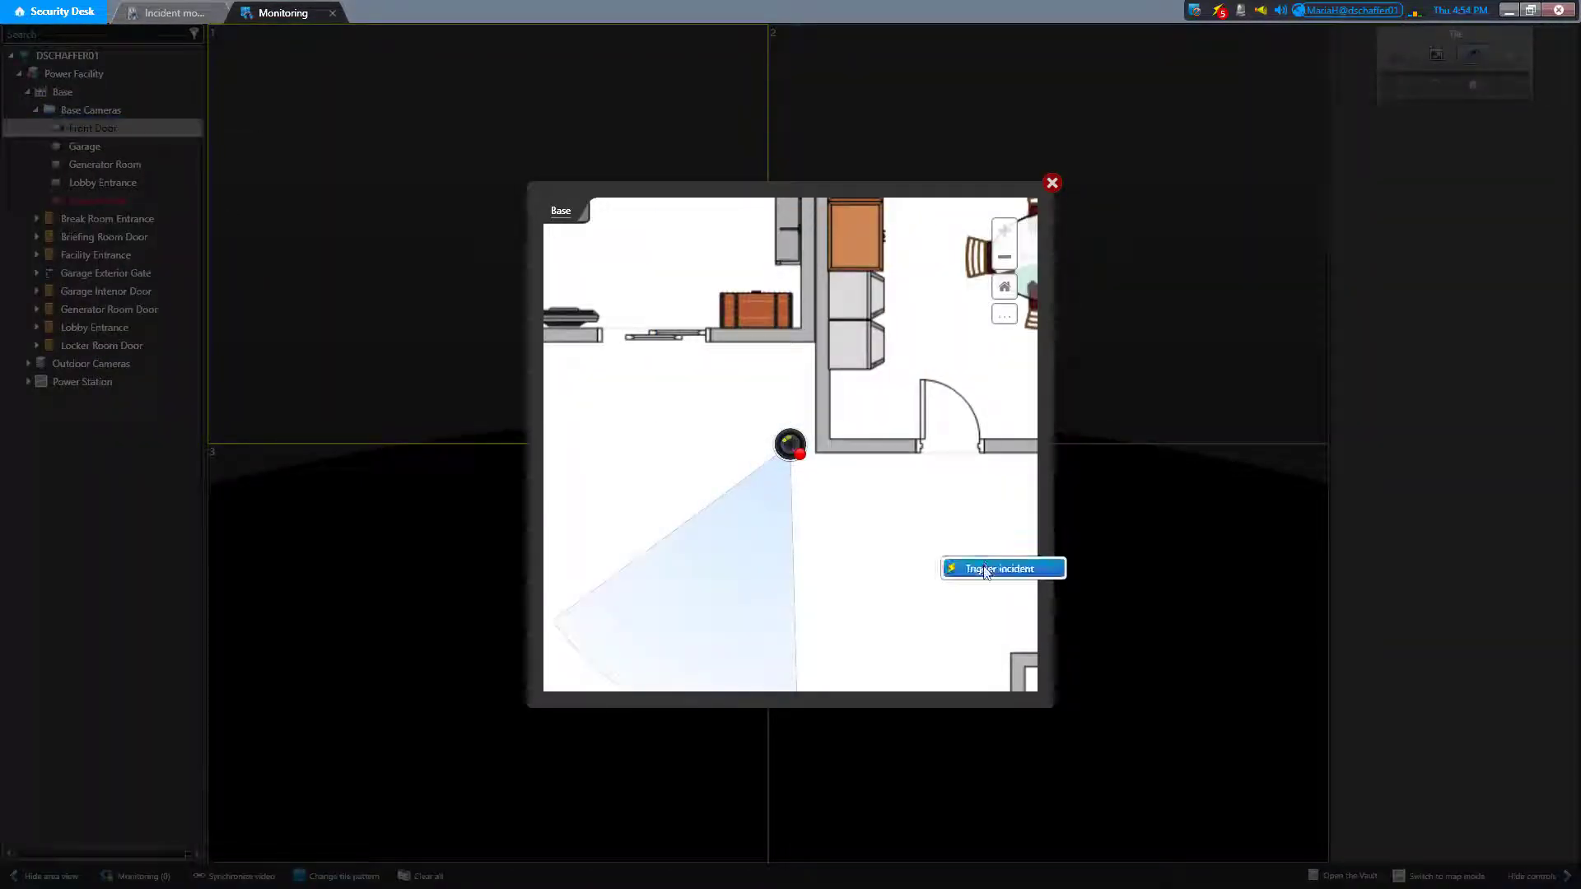
click(985, 570)
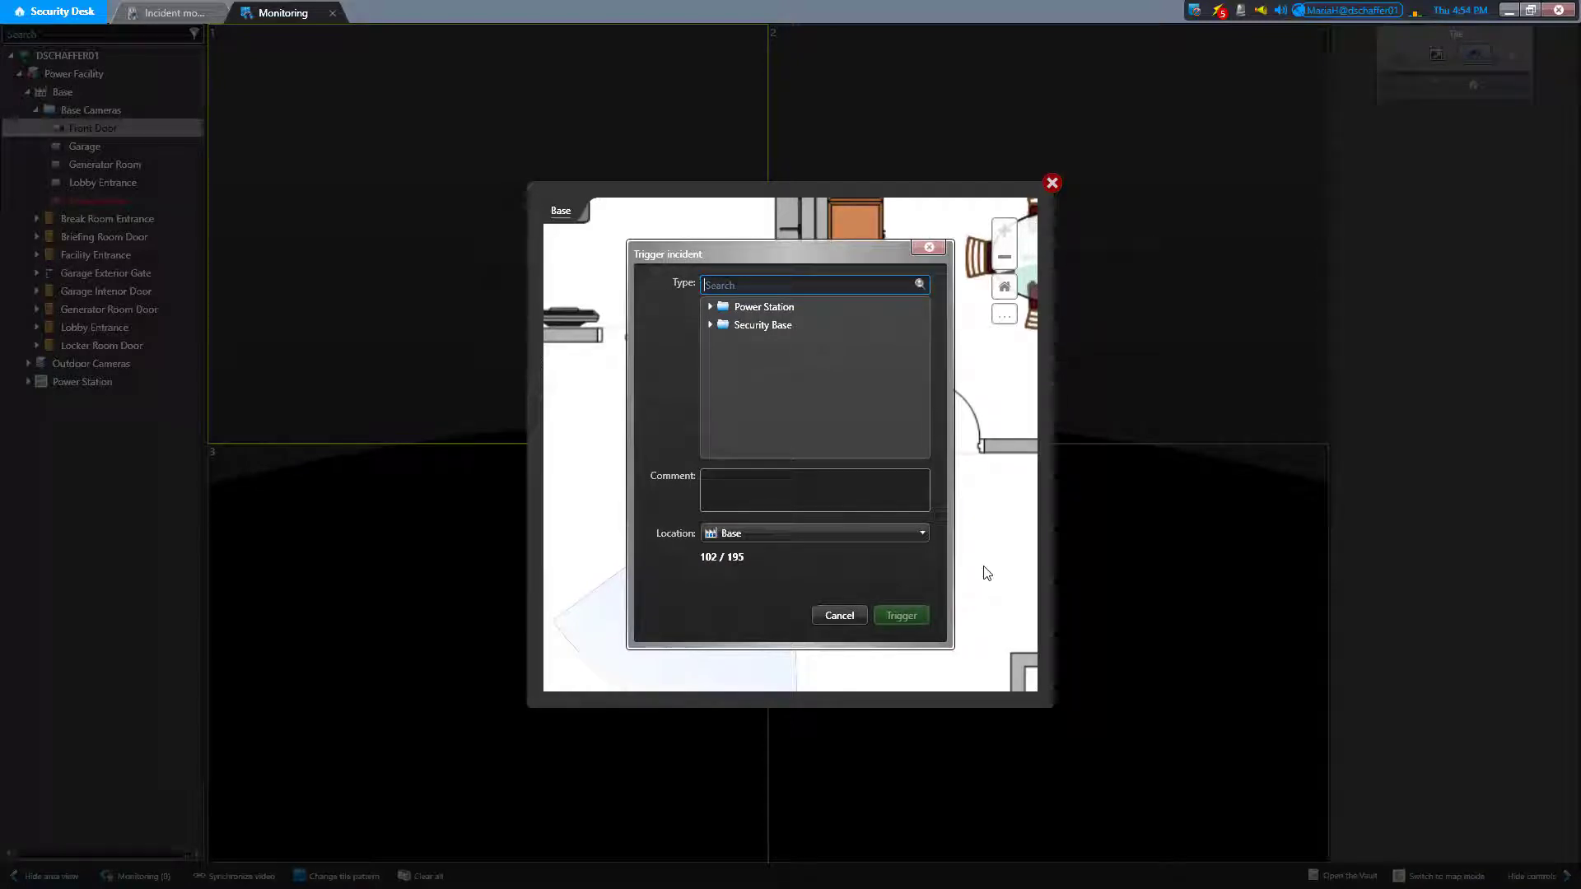
click(713, 327)
click(718, 361)
click(788, 379)
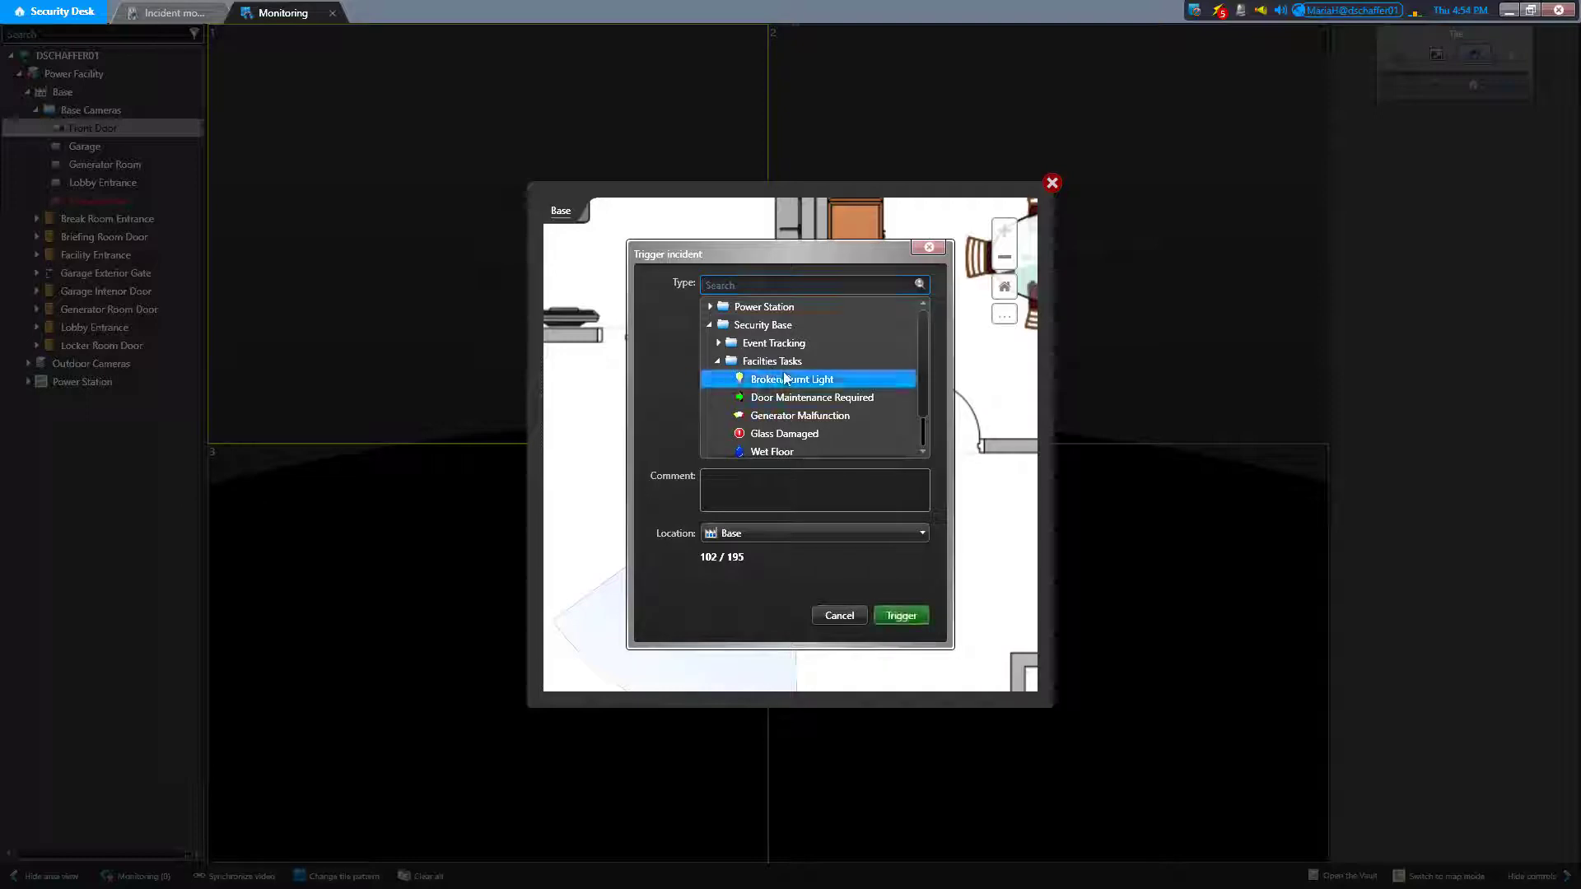
click(915, 617)
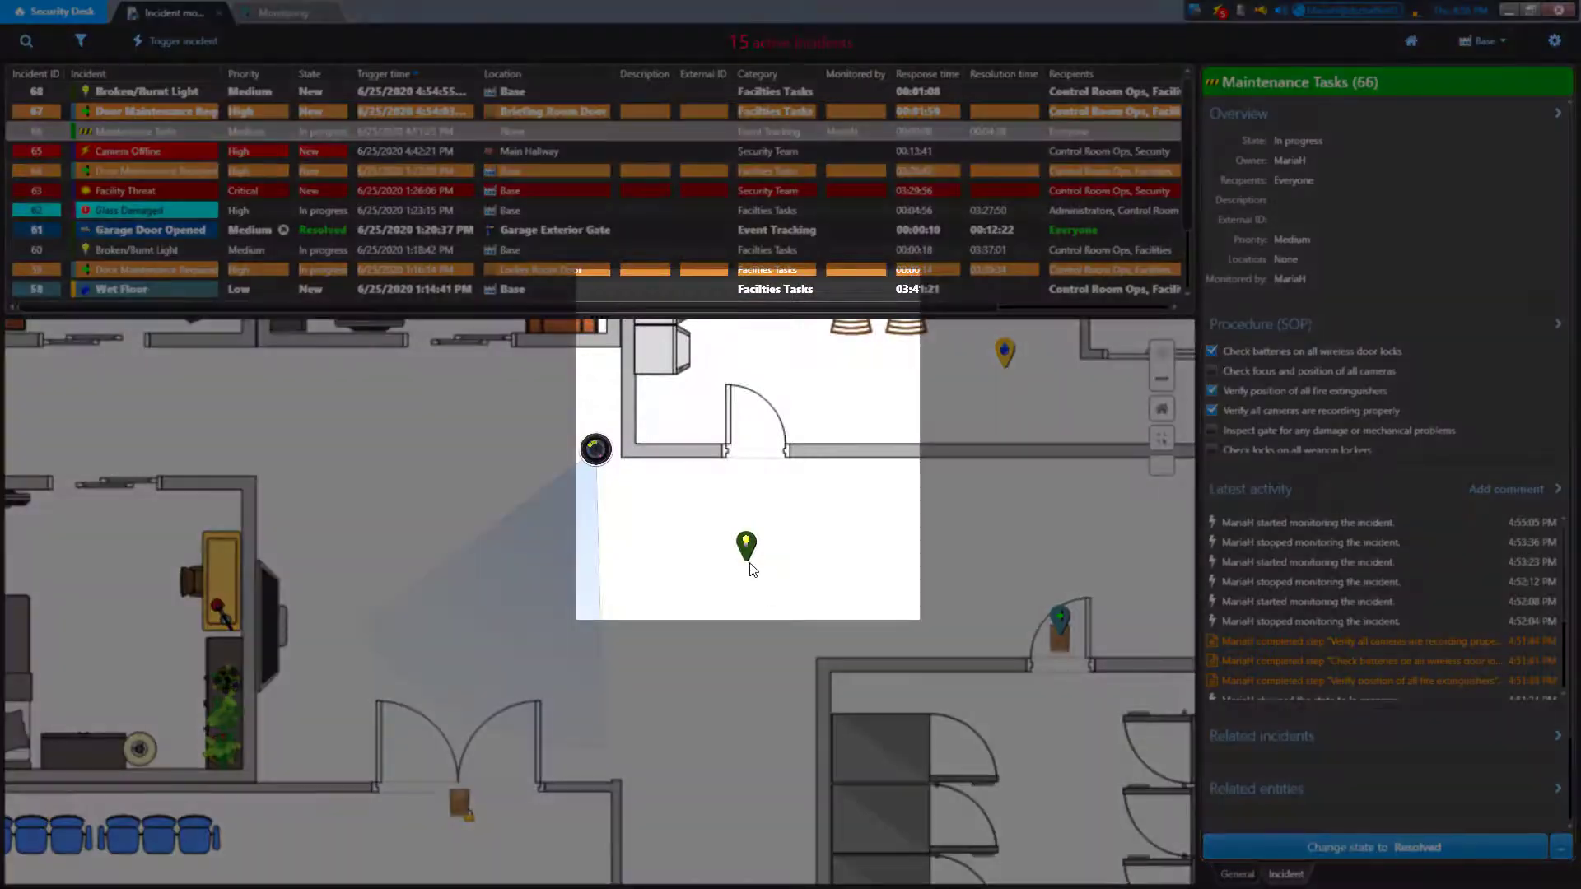
mouse_move(747, 567)
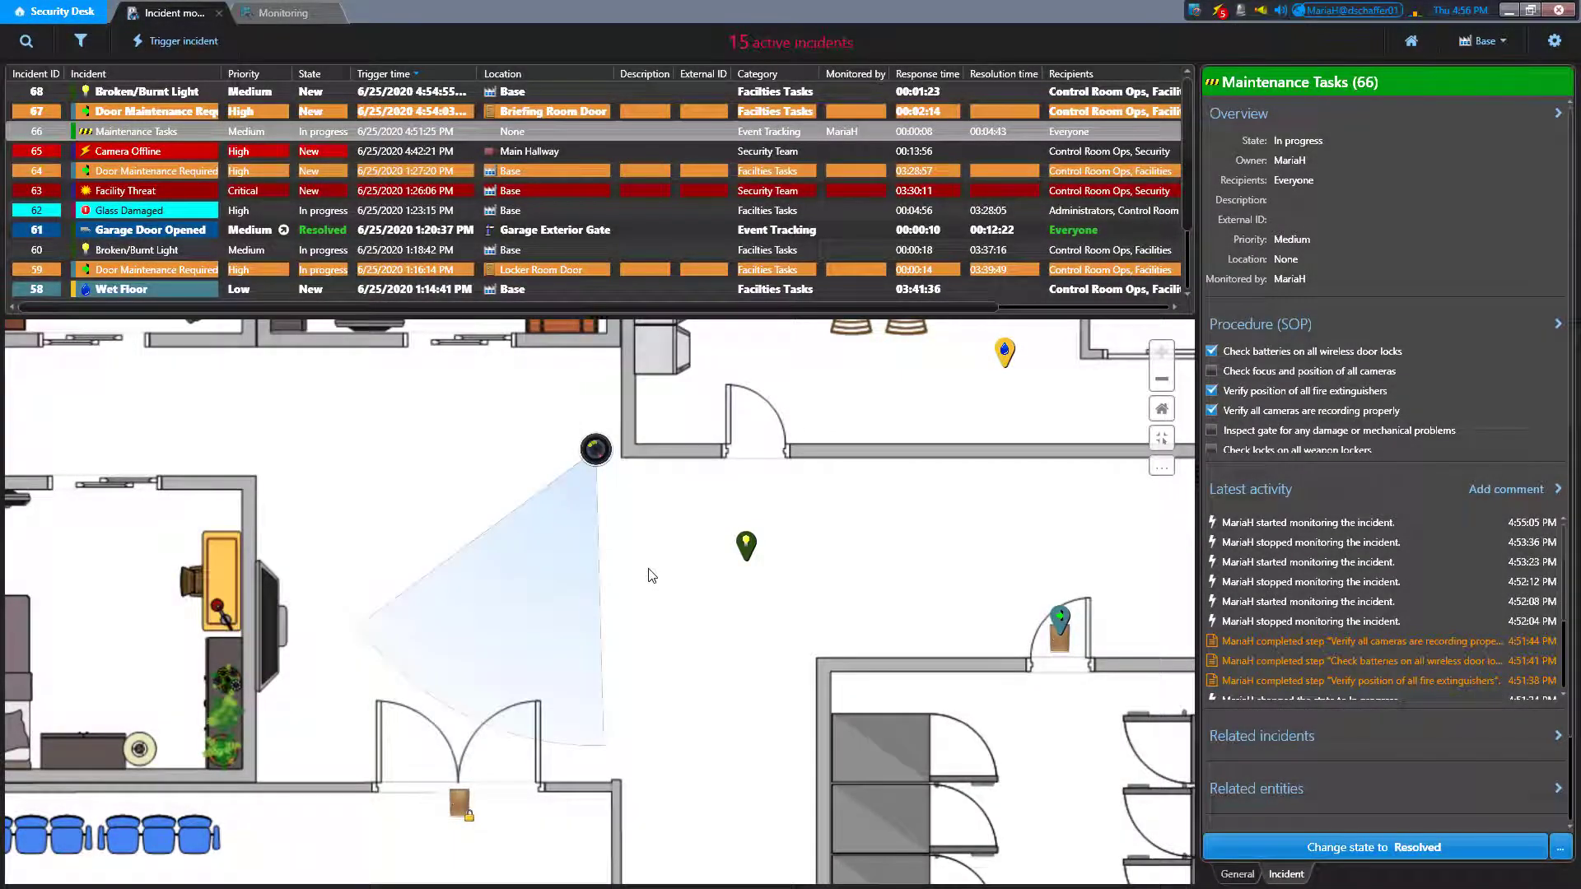
Step: Start an incident at an empty spot of the Base map near the camera and browse the Facilities Tasks and Security Team types
right_click(336, 436)
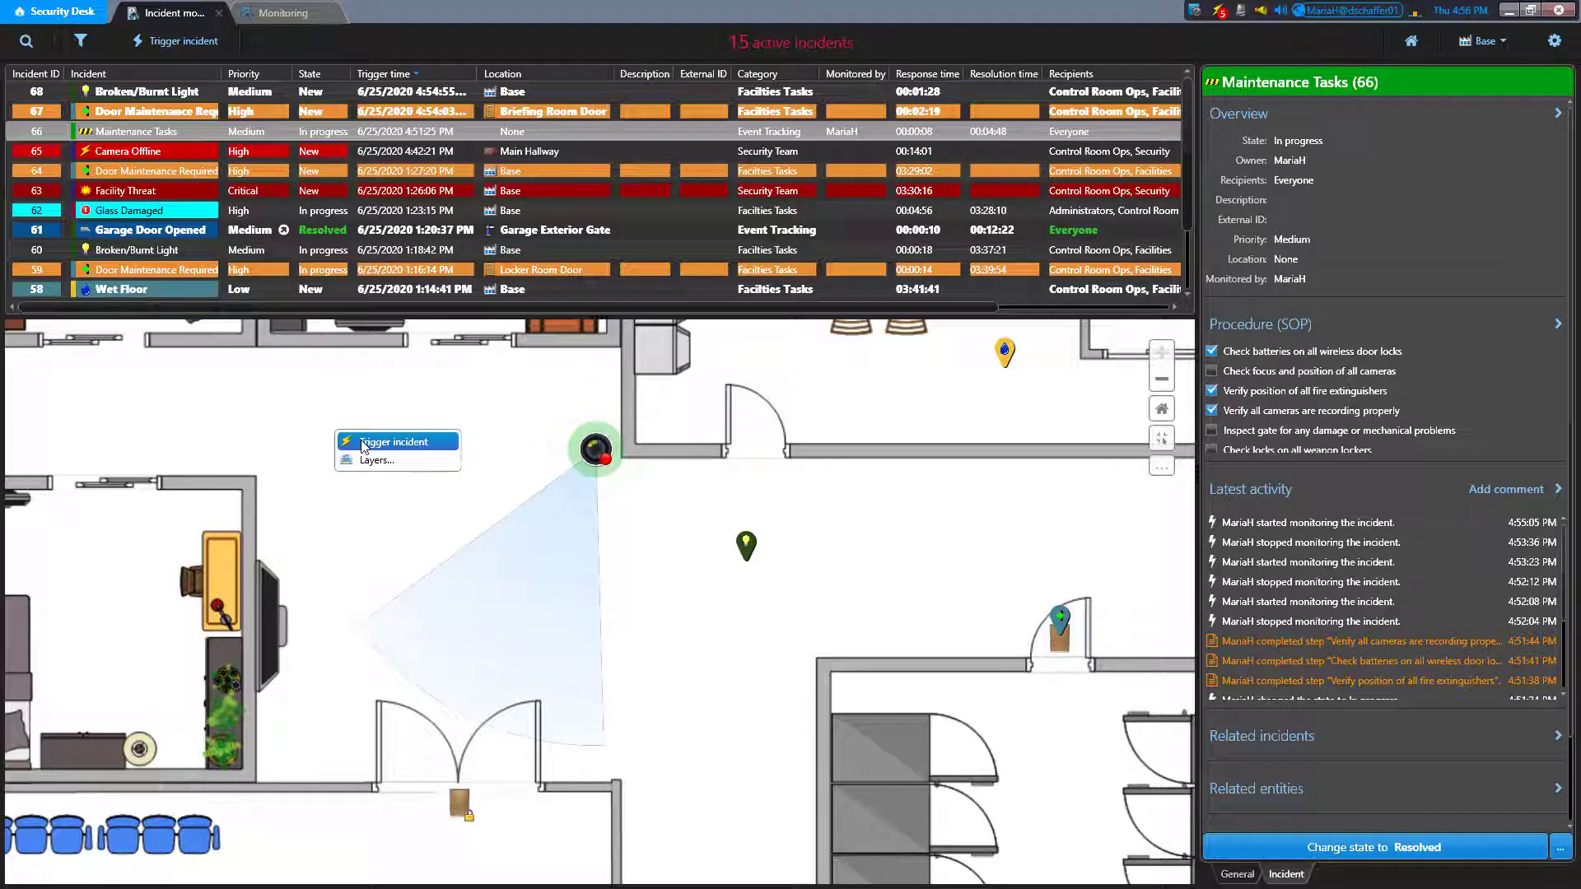
click(364, 443)
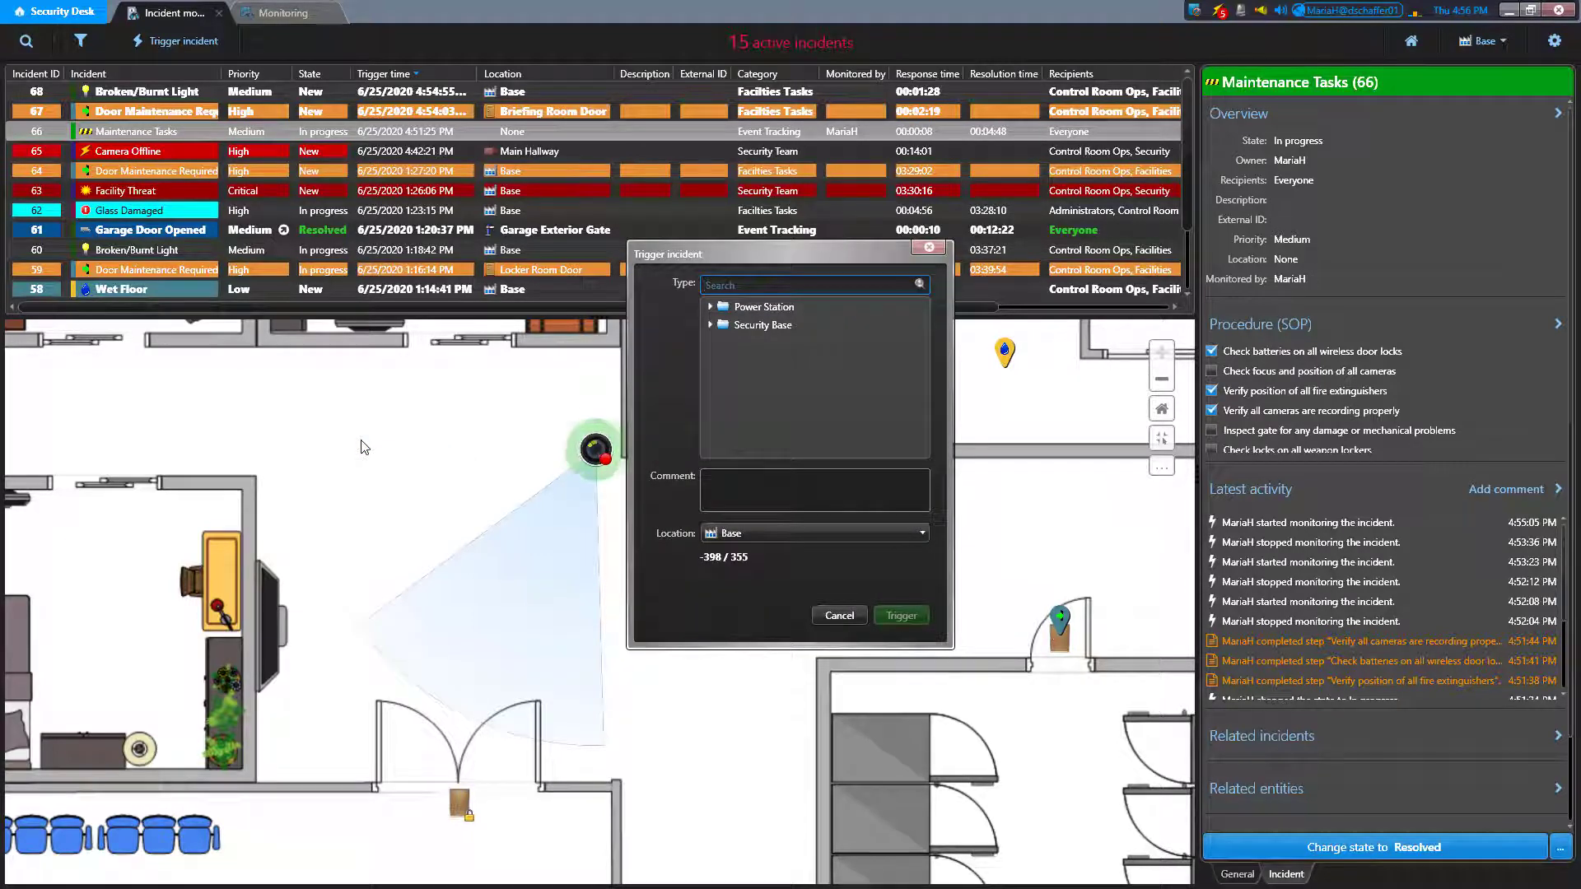
click(710, 325)
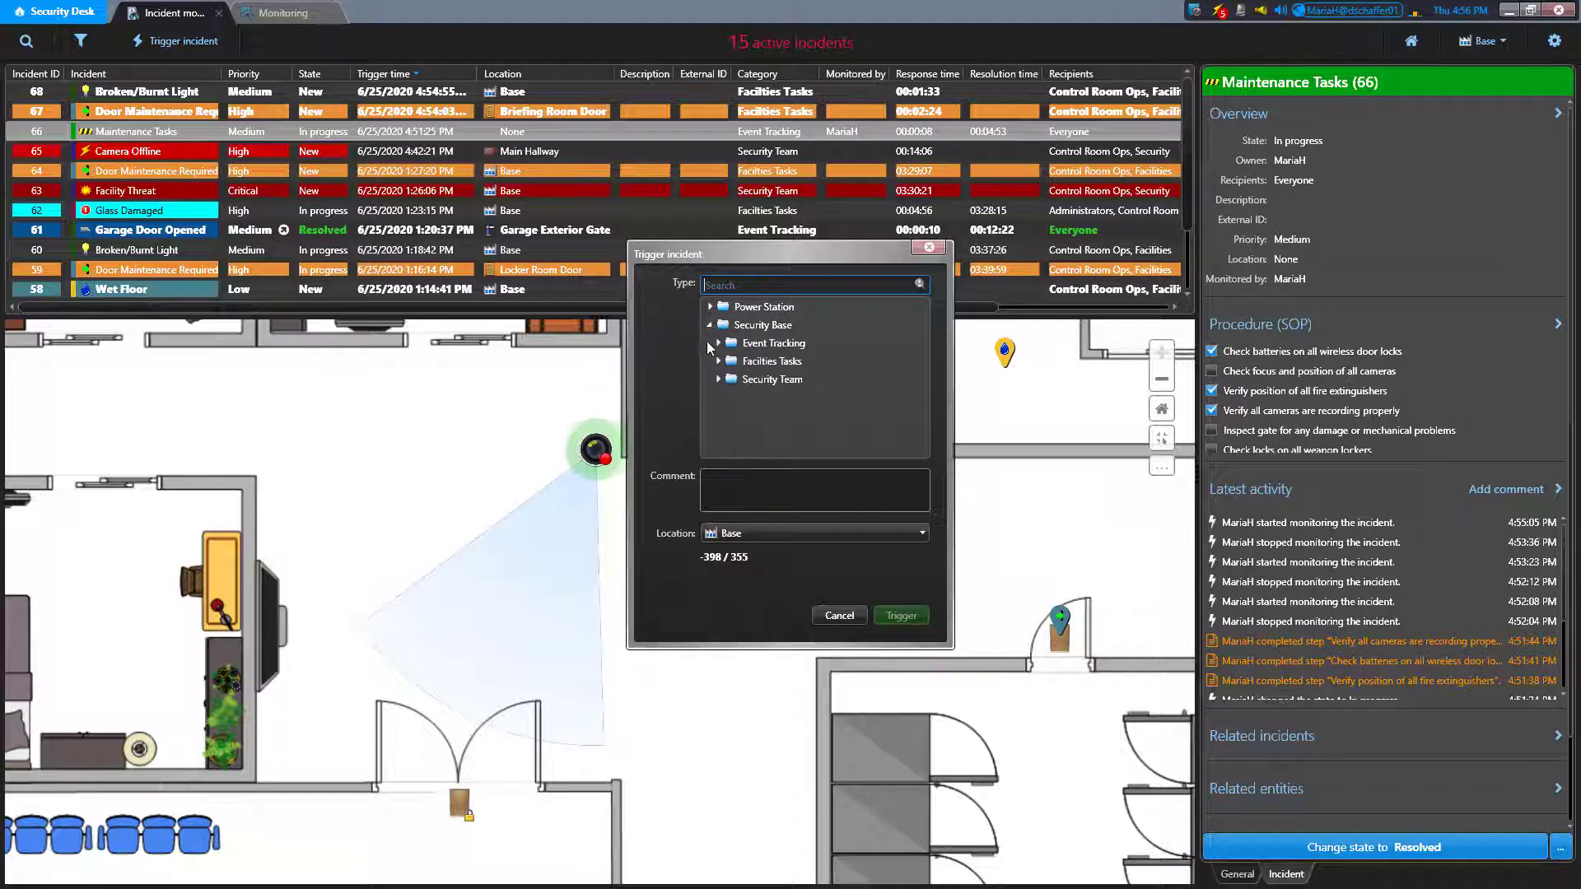
click(717, 361)
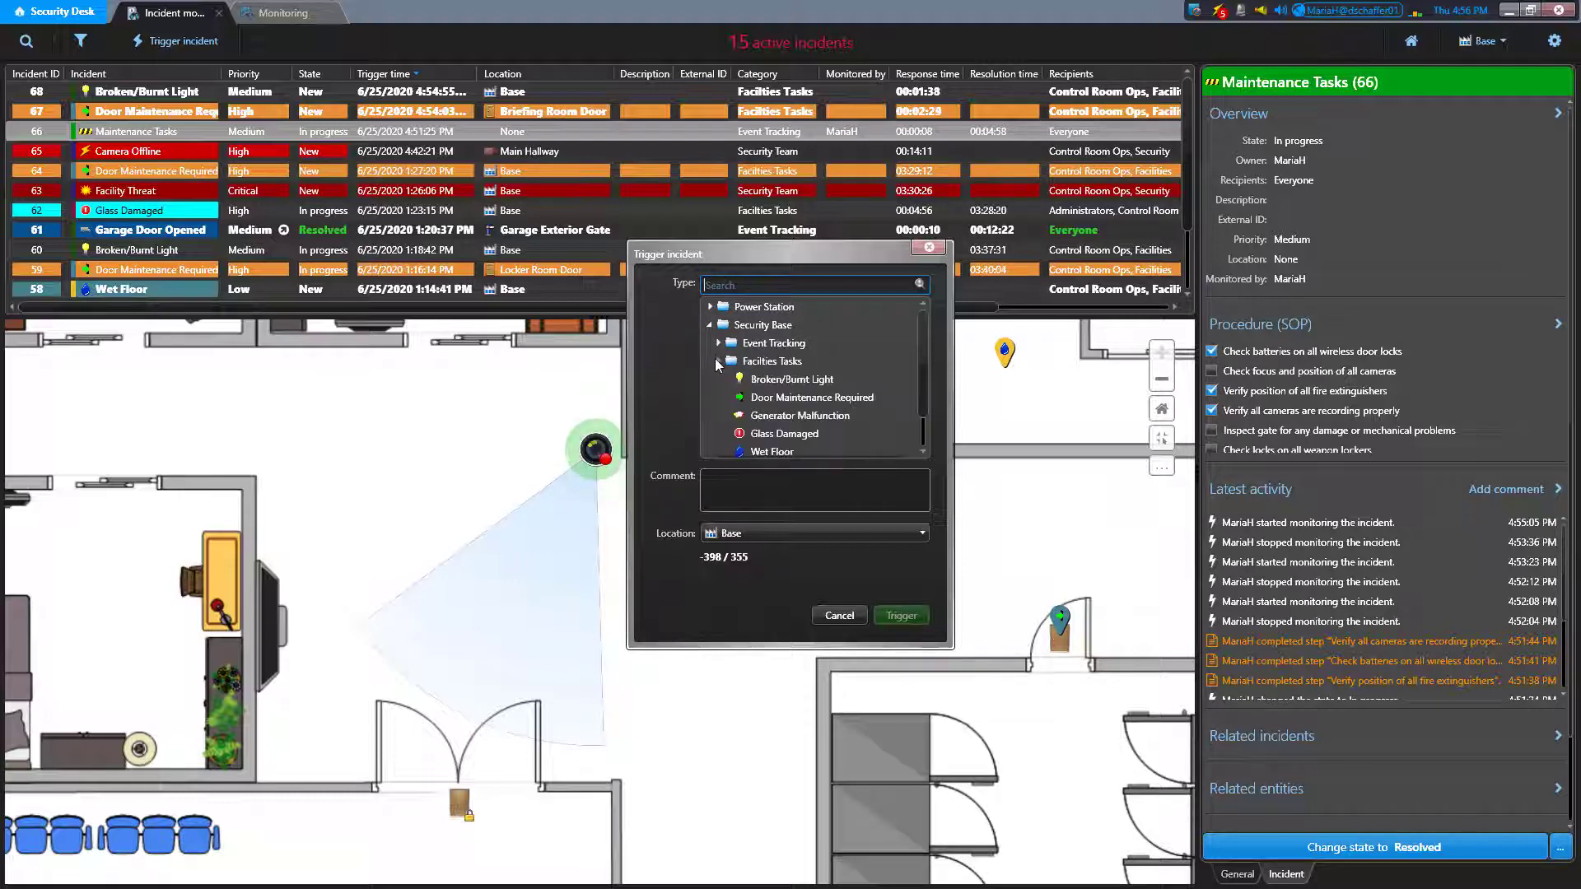
click(842, 400)
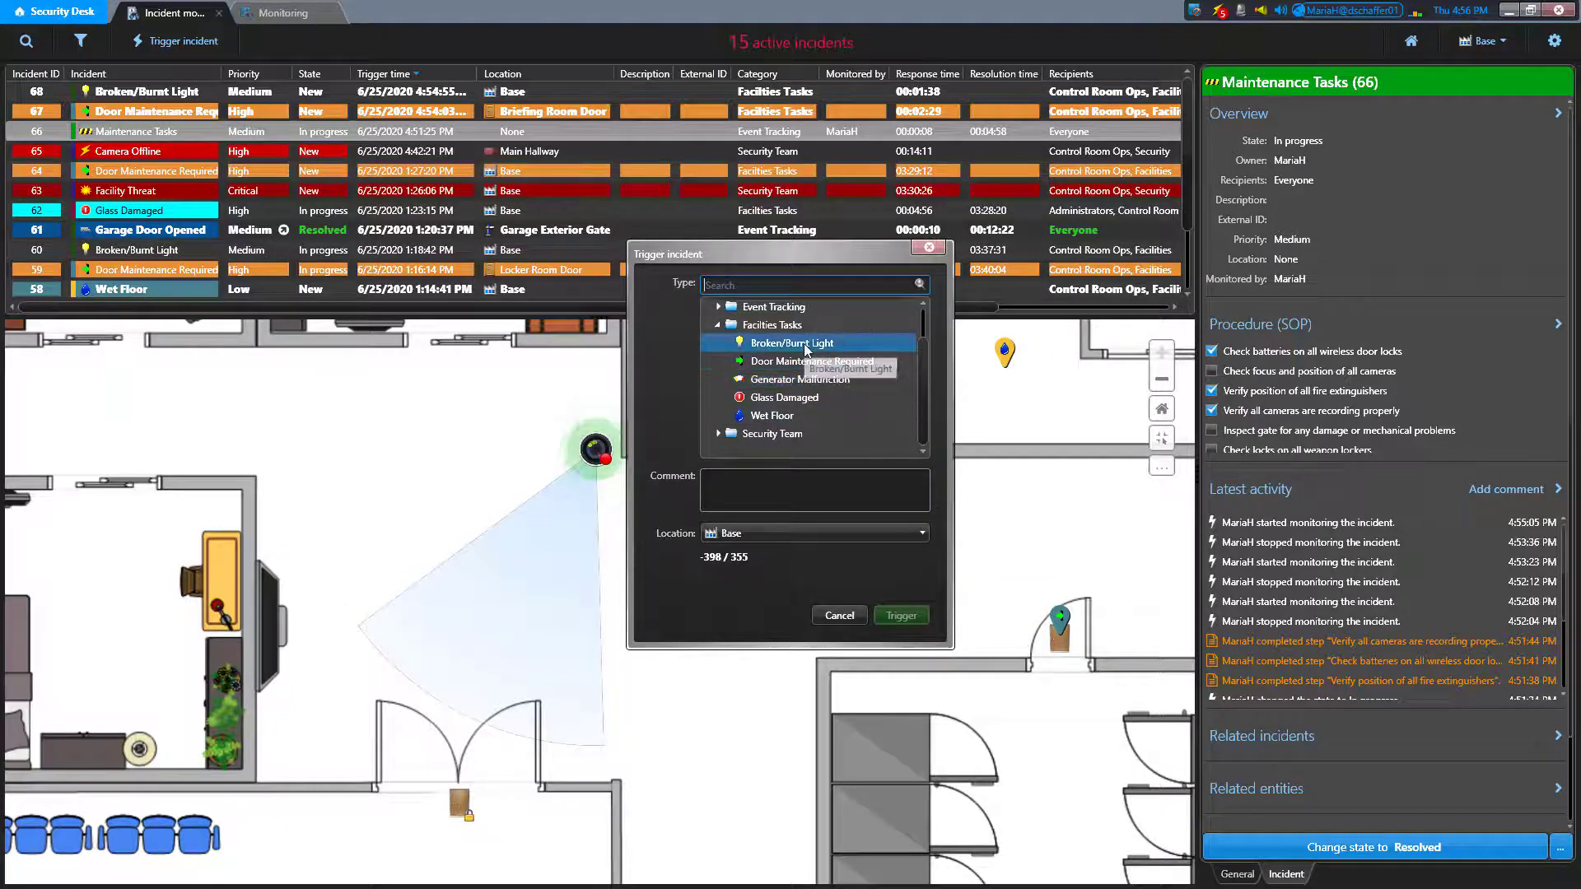
click(717, 433)
scroll(879, 392, down, 2)
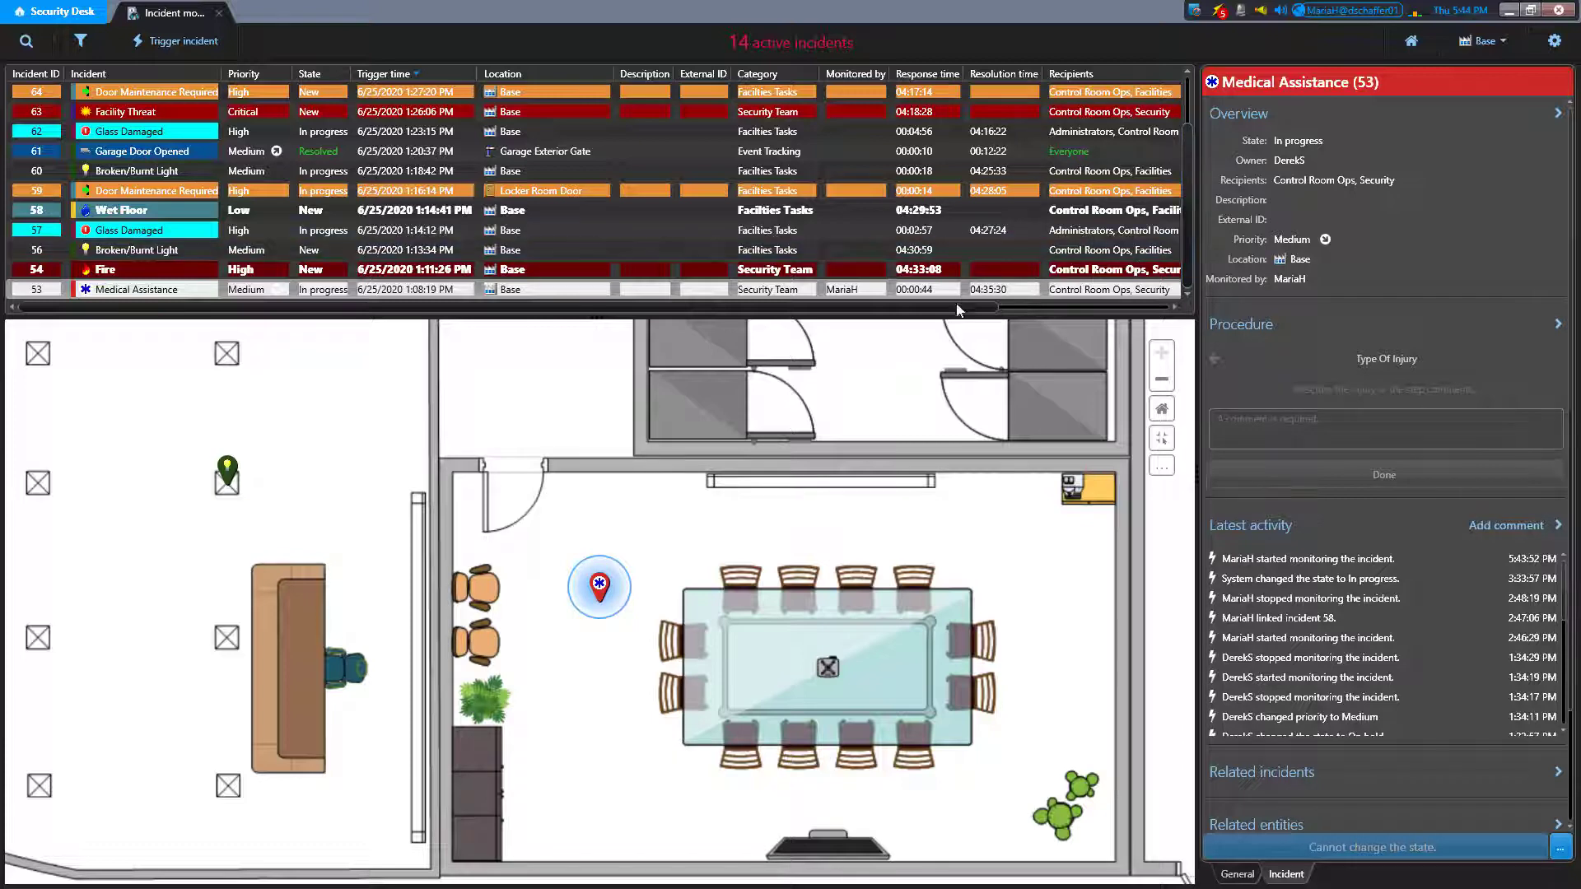
Step: Complete the "Type of light burnt/broken" procedure step of Broken/Burnt Light incident 56 with the comment "Incandescent"
drag(950, 310, 1136, 309)
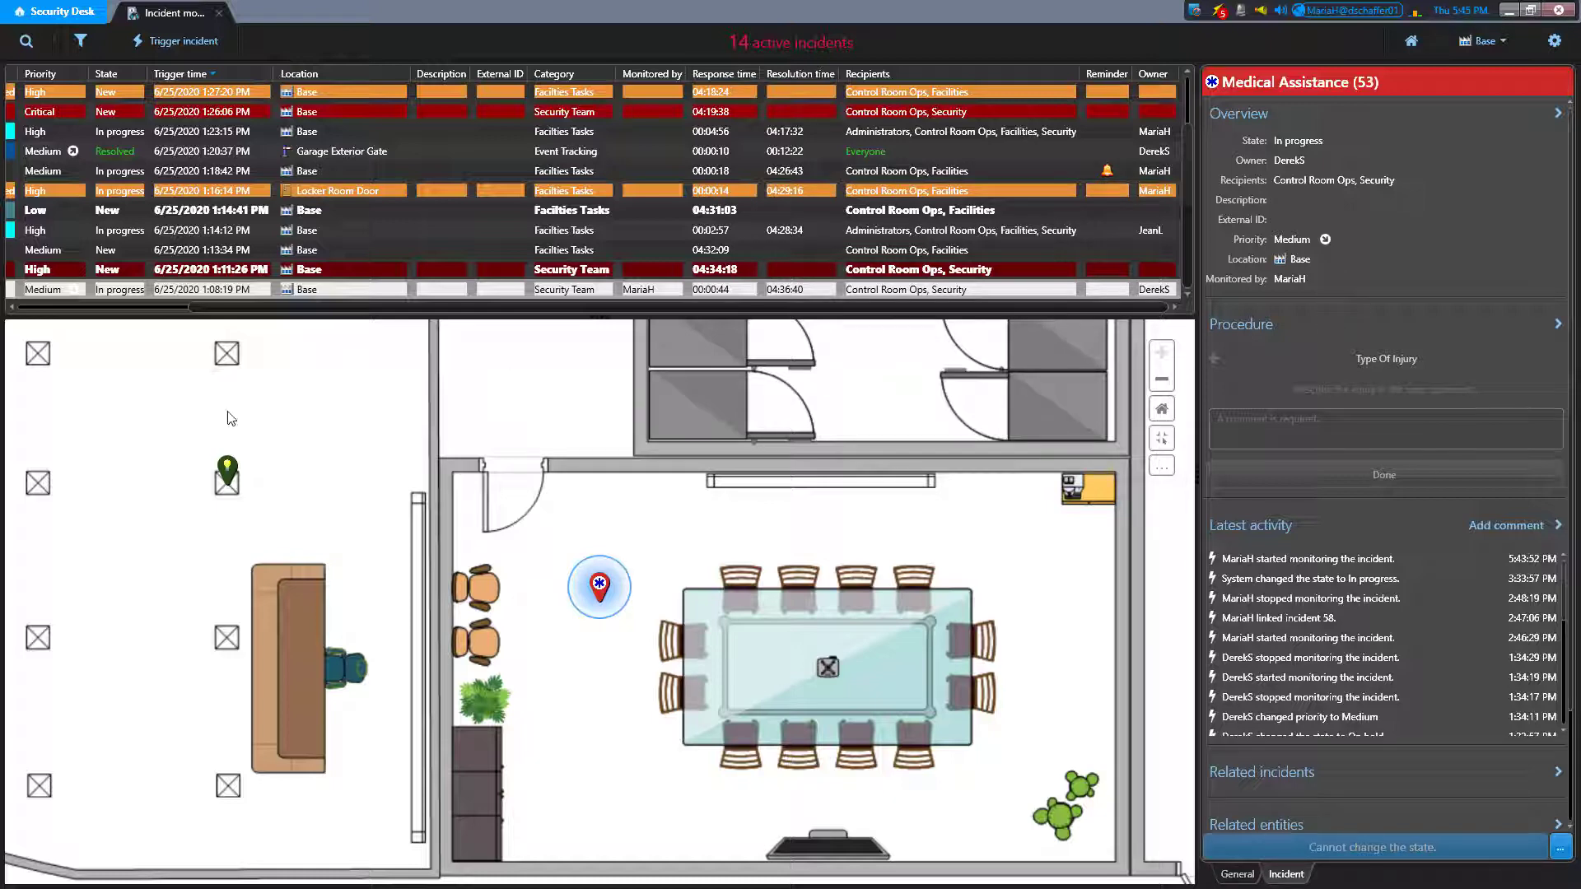
mouse_move(231, 478)
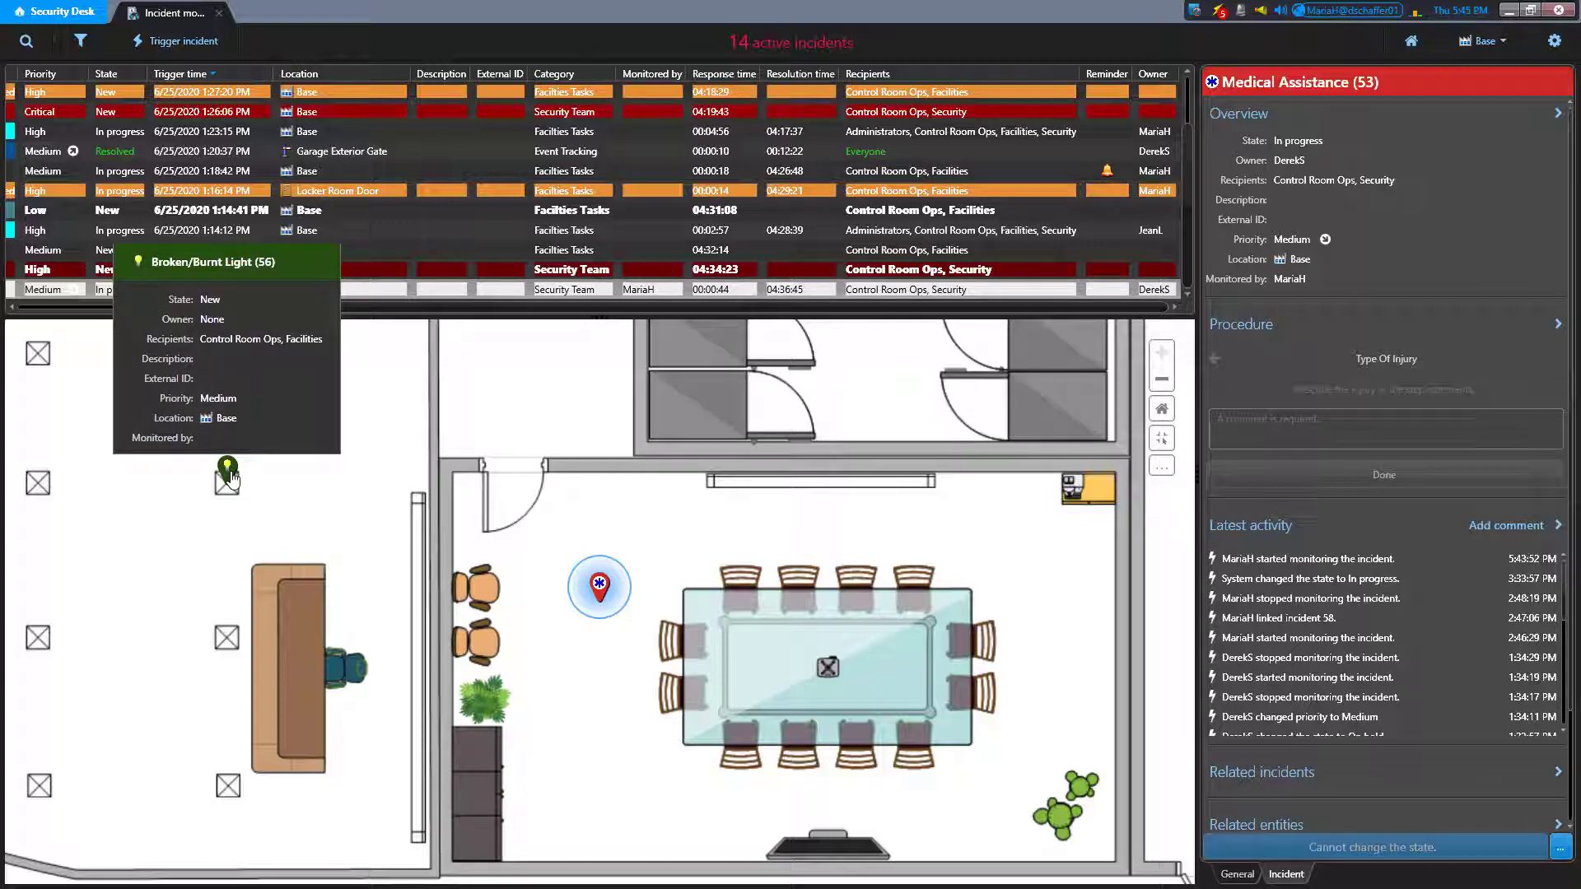
right_click(228, 471)
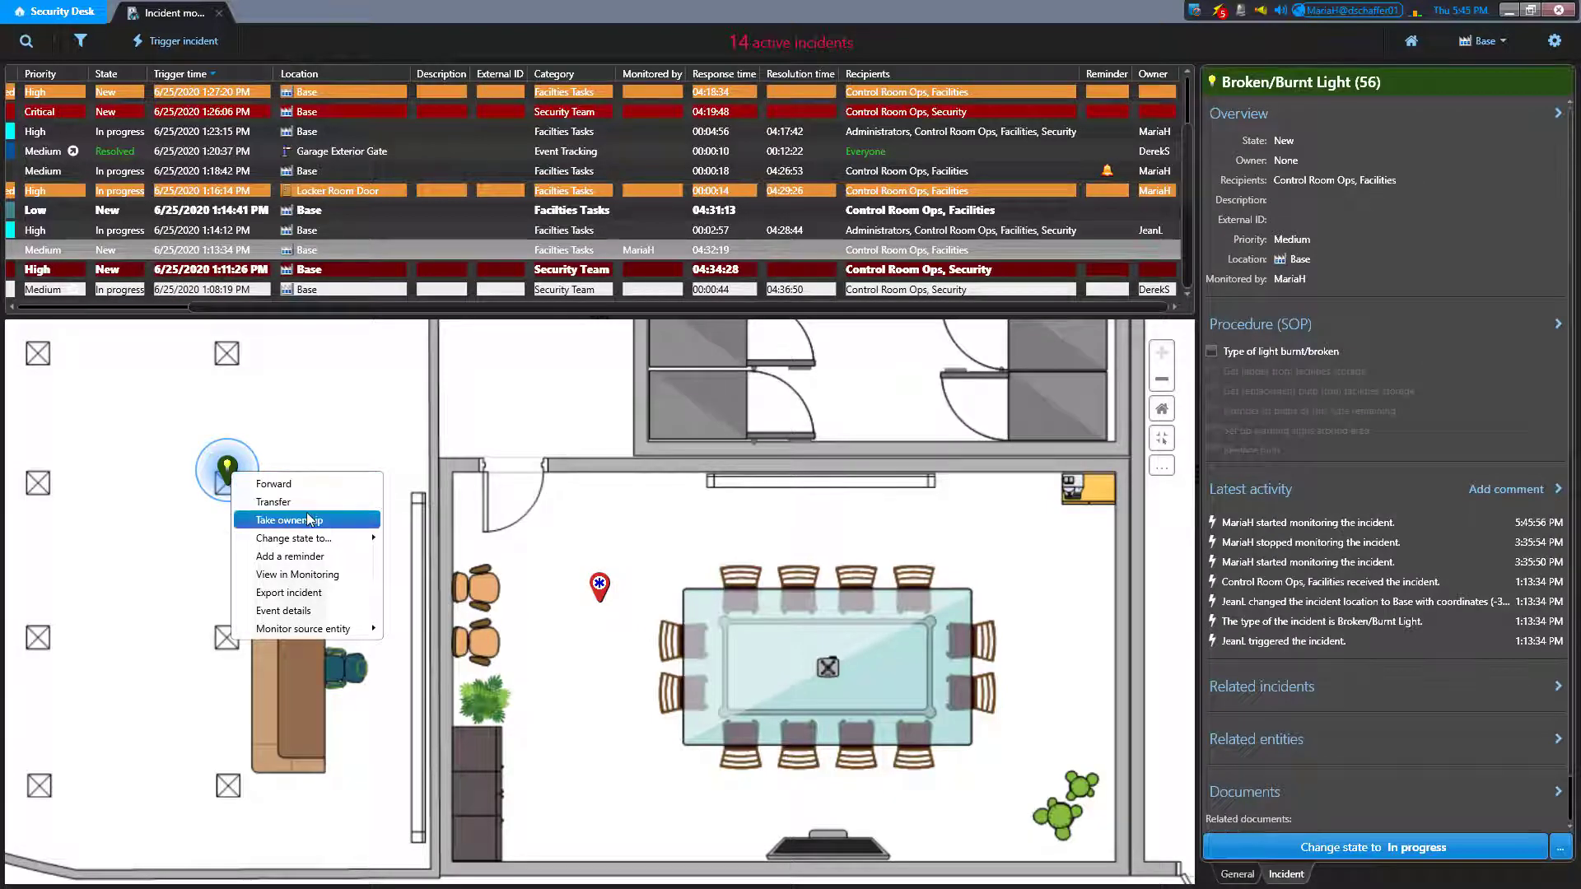
click(1214, 349)
text(Inc)
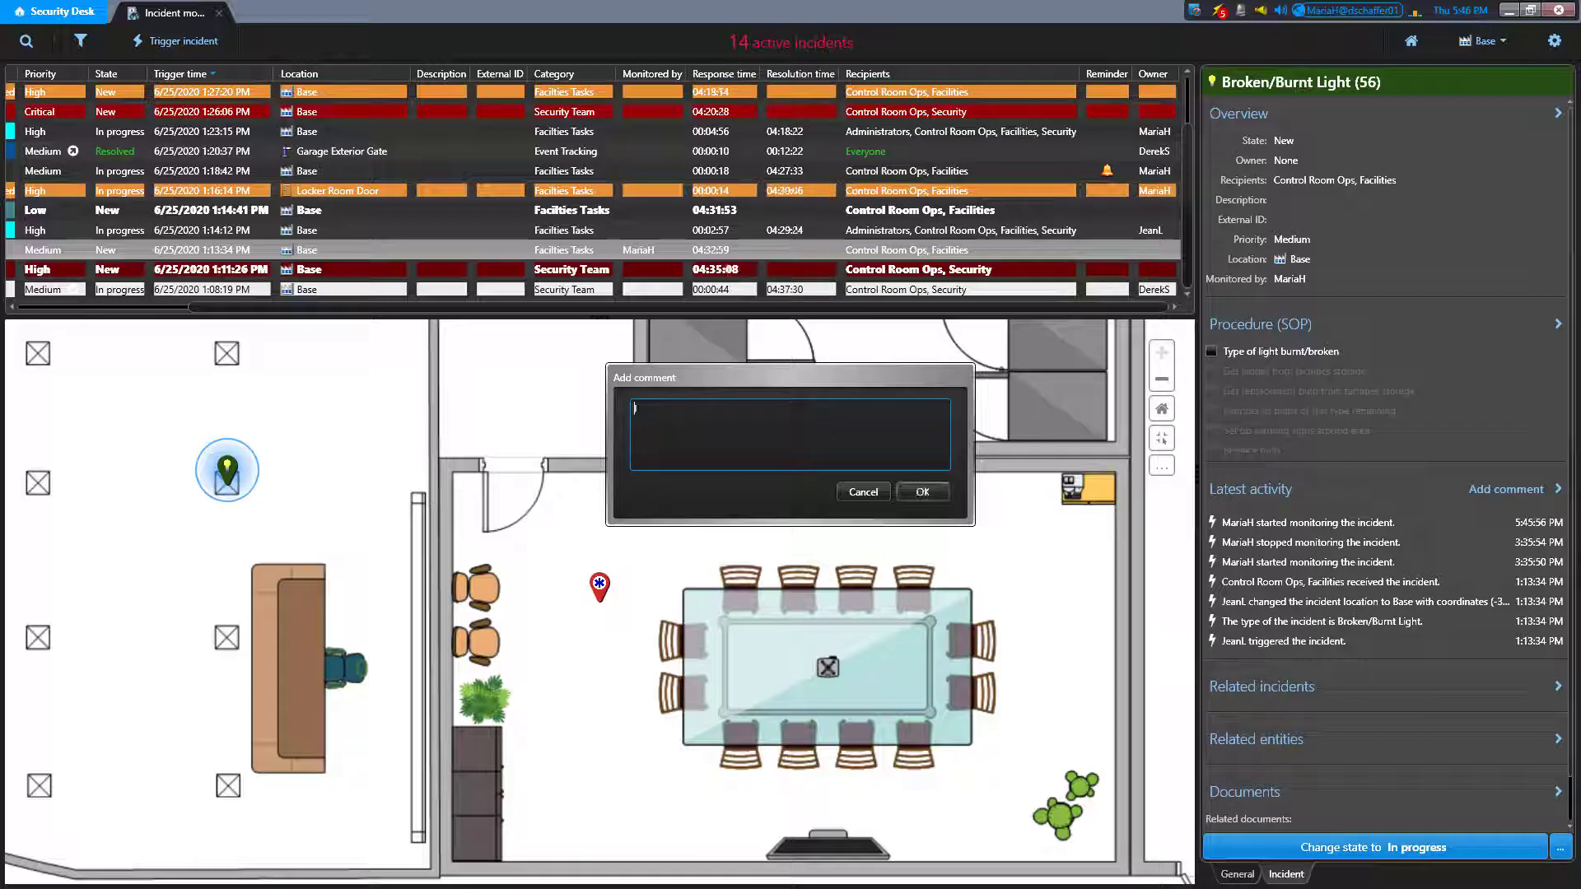
text(andescent)
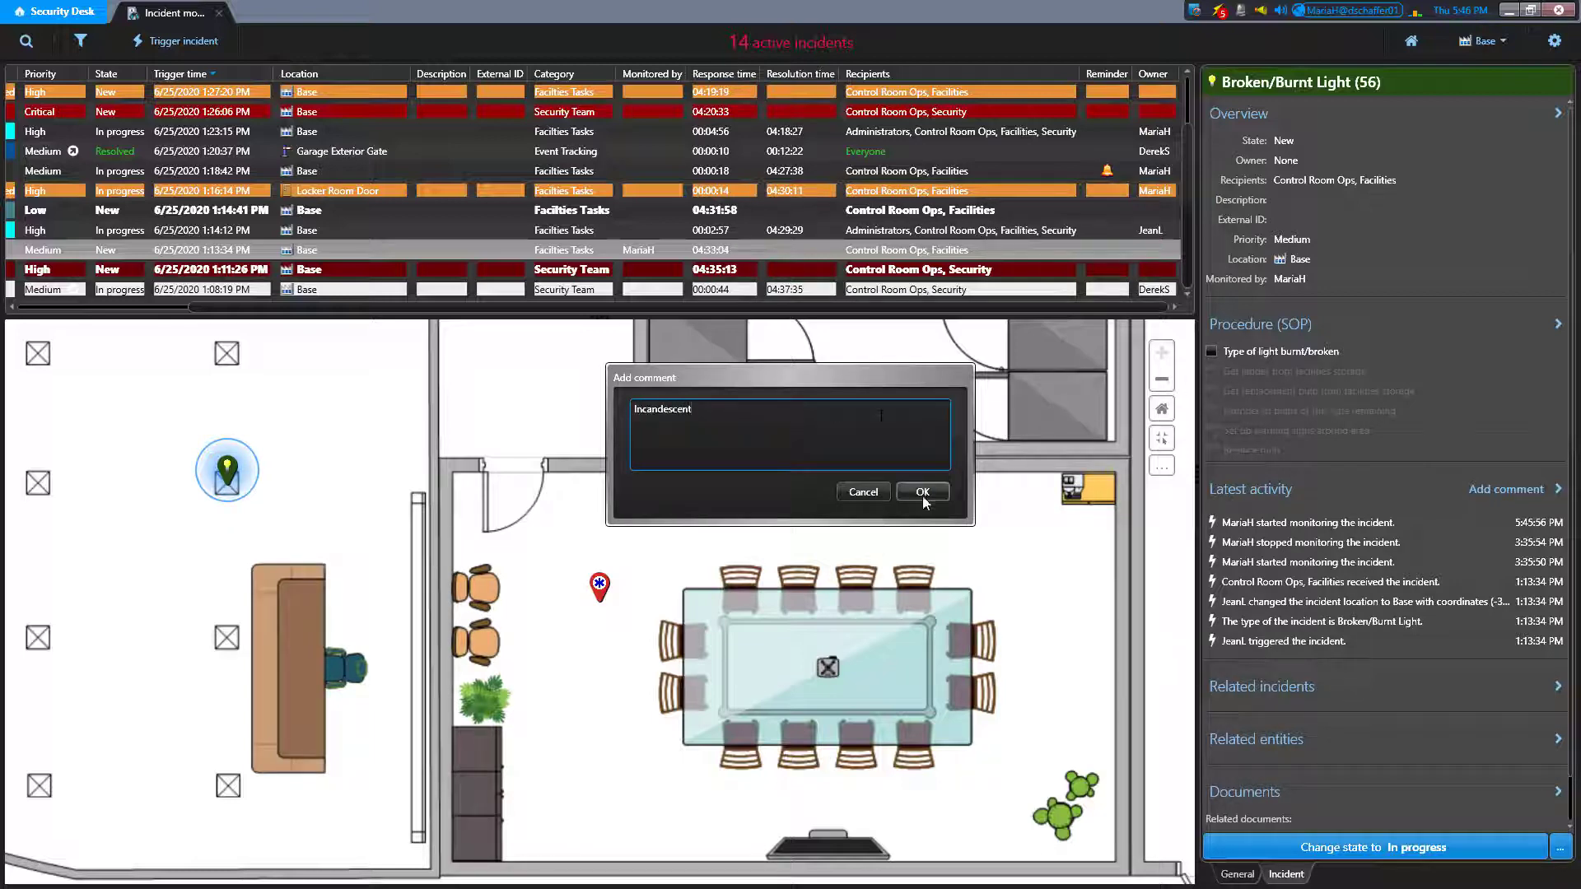
click(923, 494)
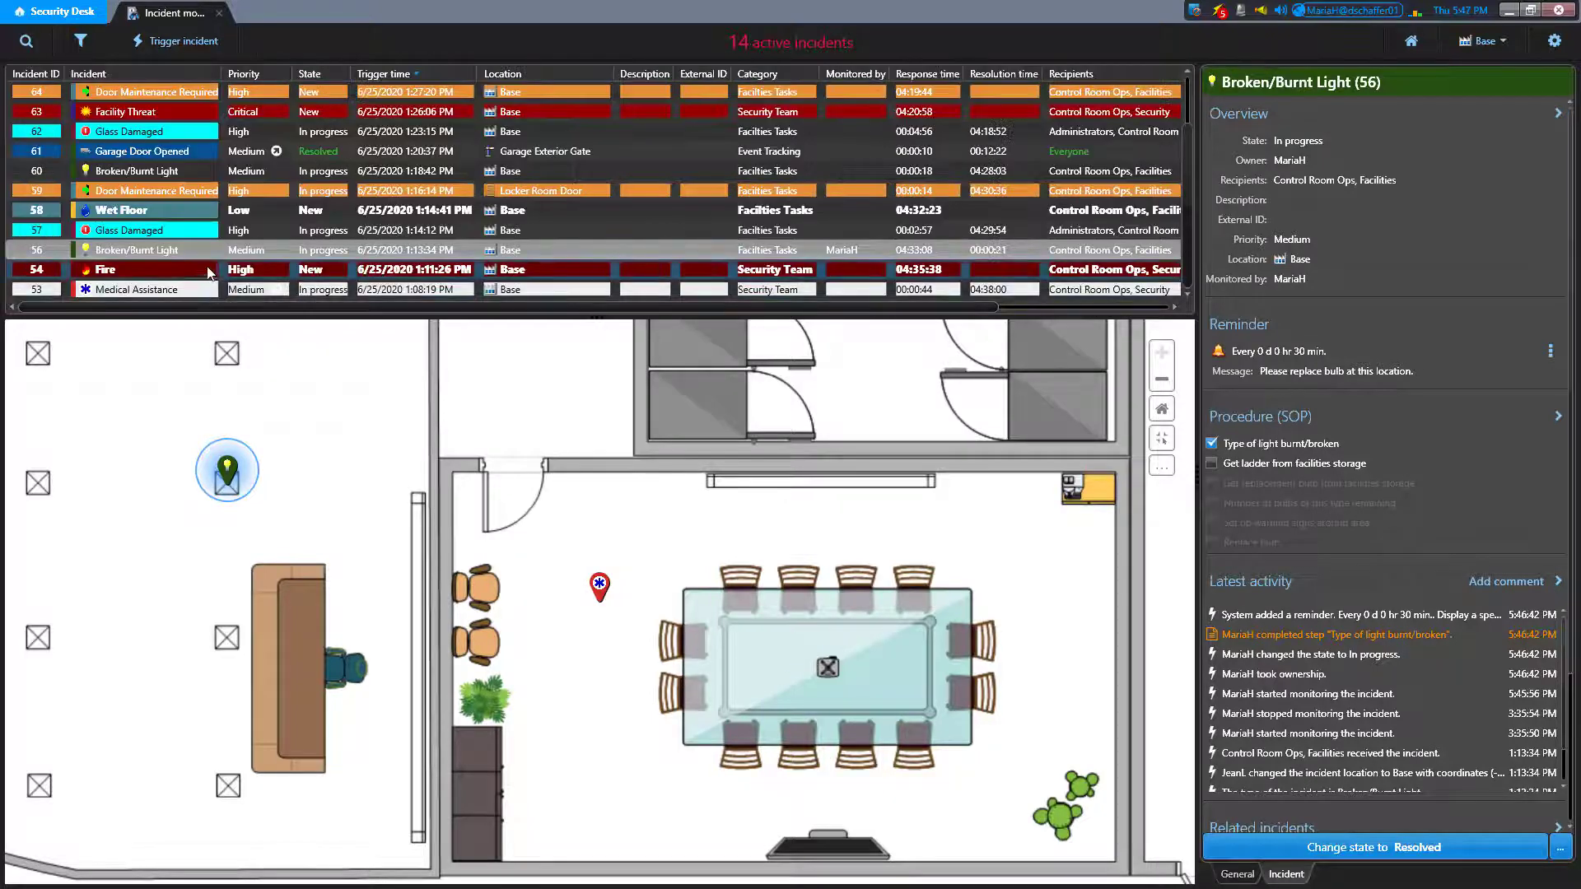
Step: Release ownership of Broken/Burnt Light incident 56 and open the additional actions for Medical Assistance incident 53
right_click(191, 249)
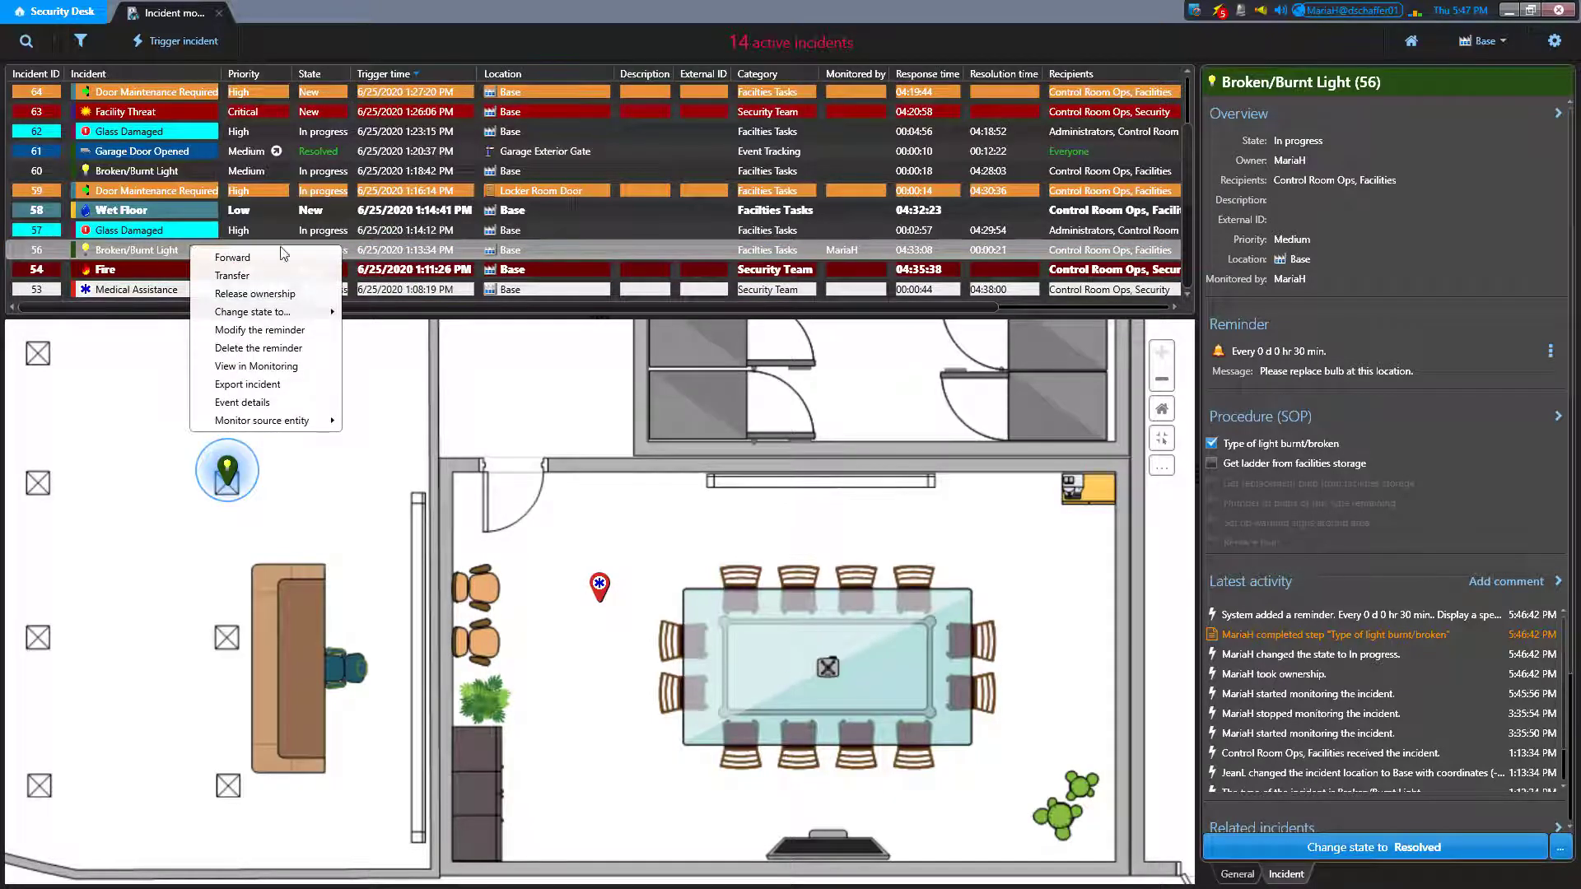
click(310, 294)
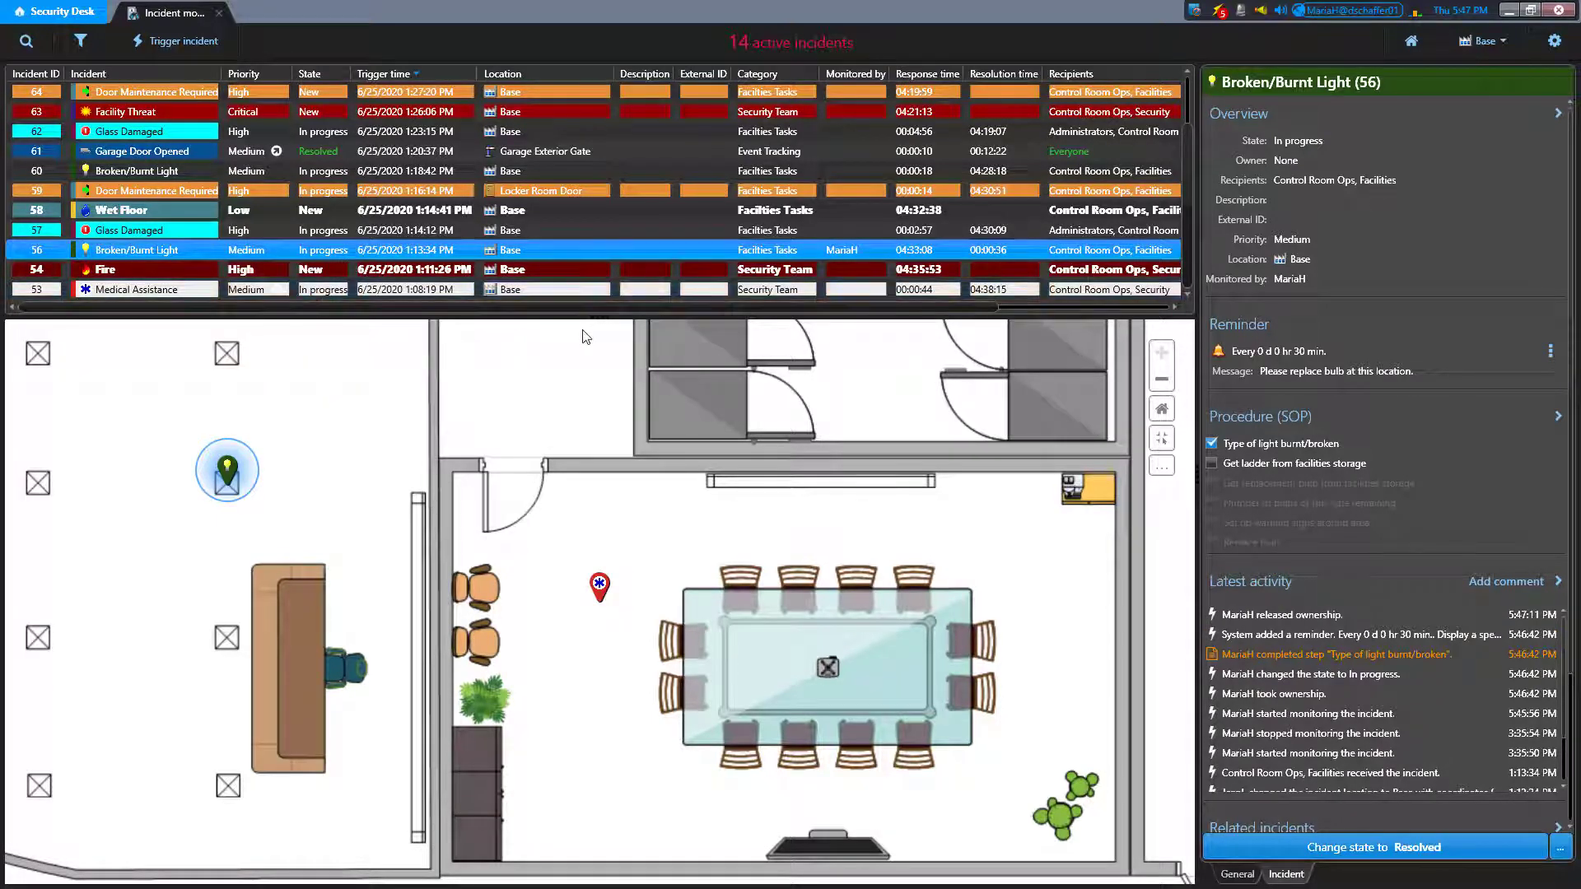
click(581, 292)
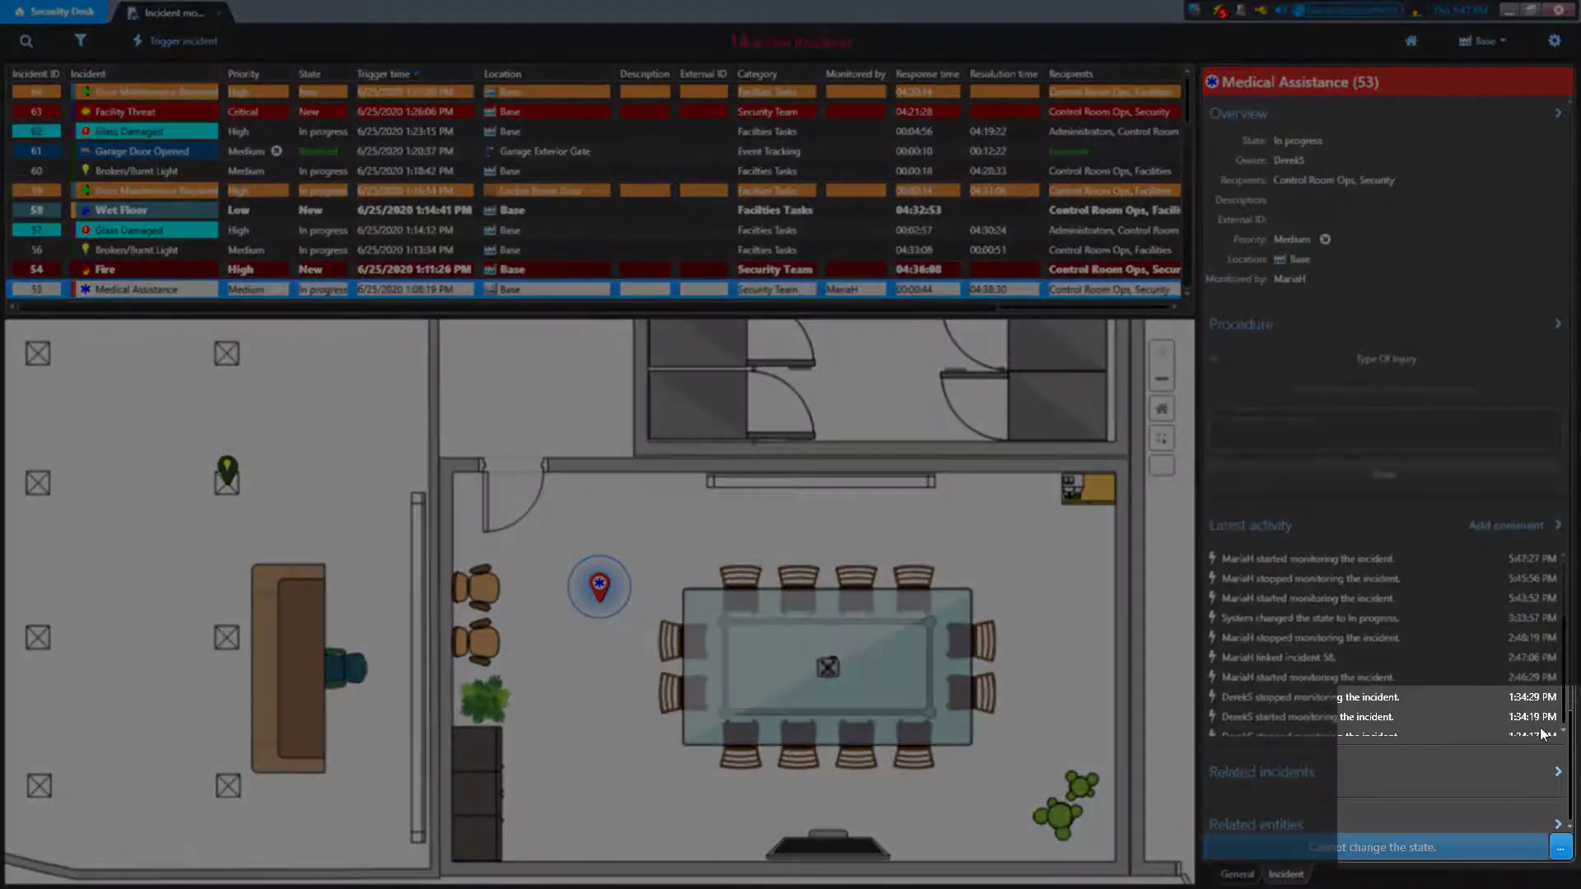
click(1561, 845)
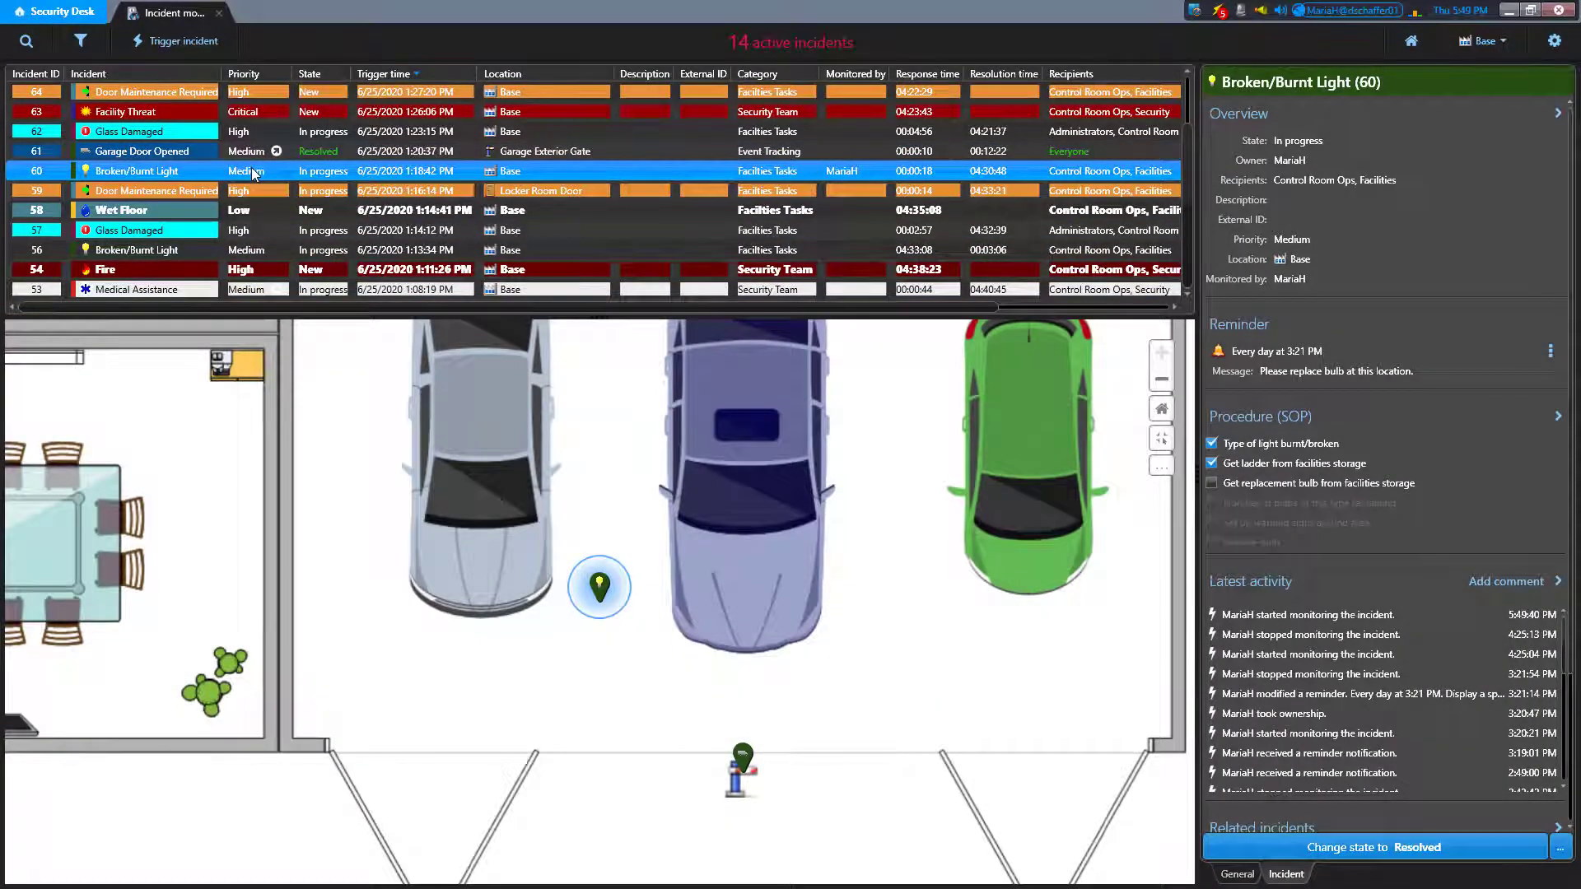
Step: Forward Broken/Burnt Light incident 60 to the Security group
right_click(252, 172)
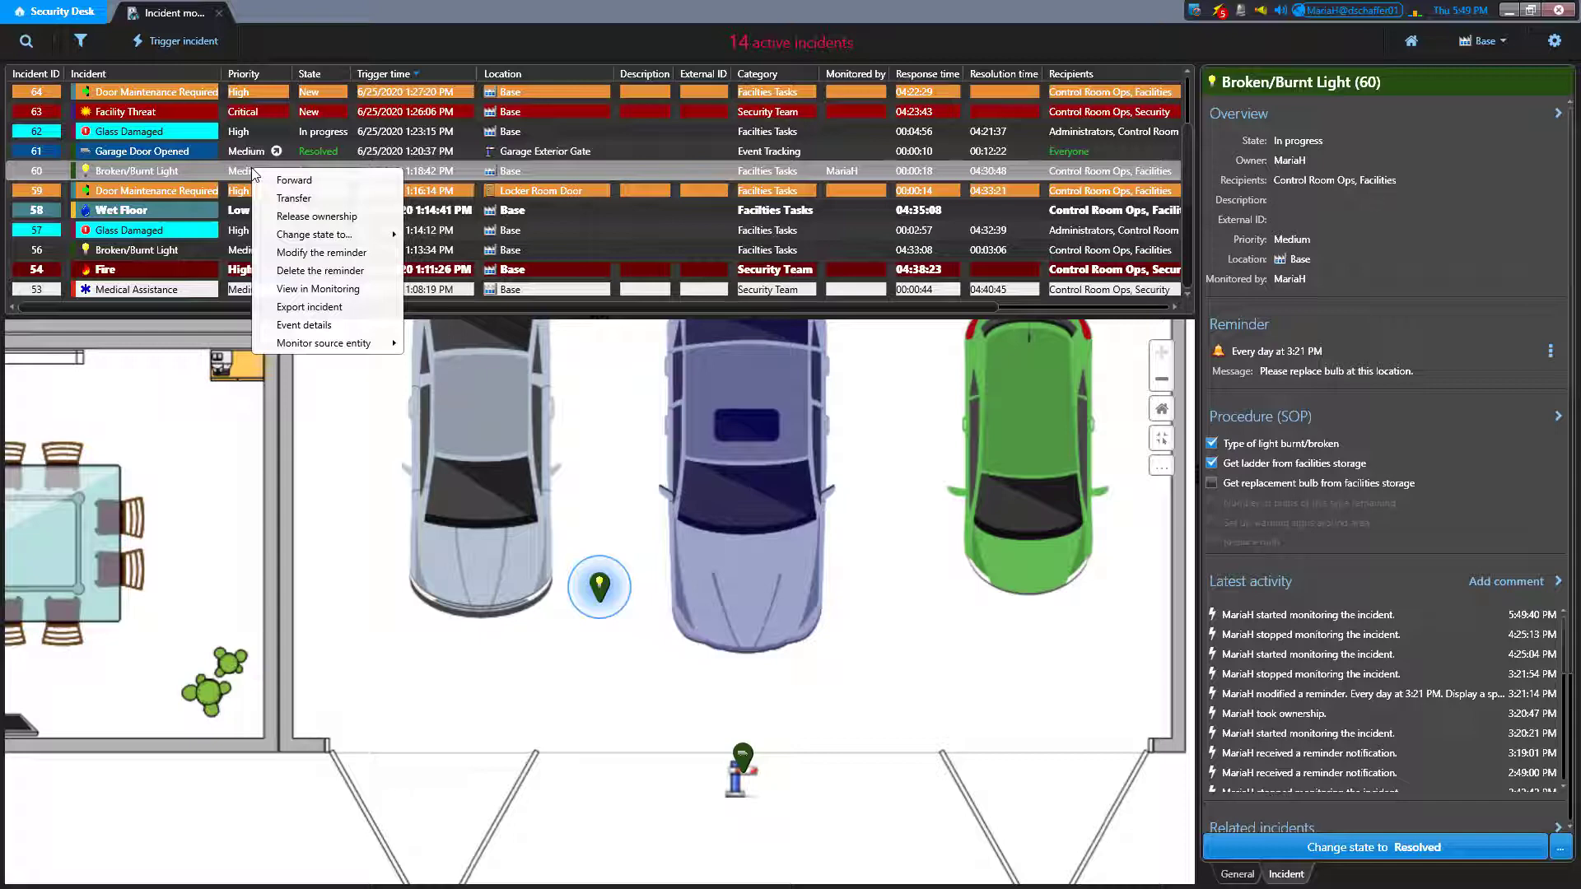
click(298, 180)
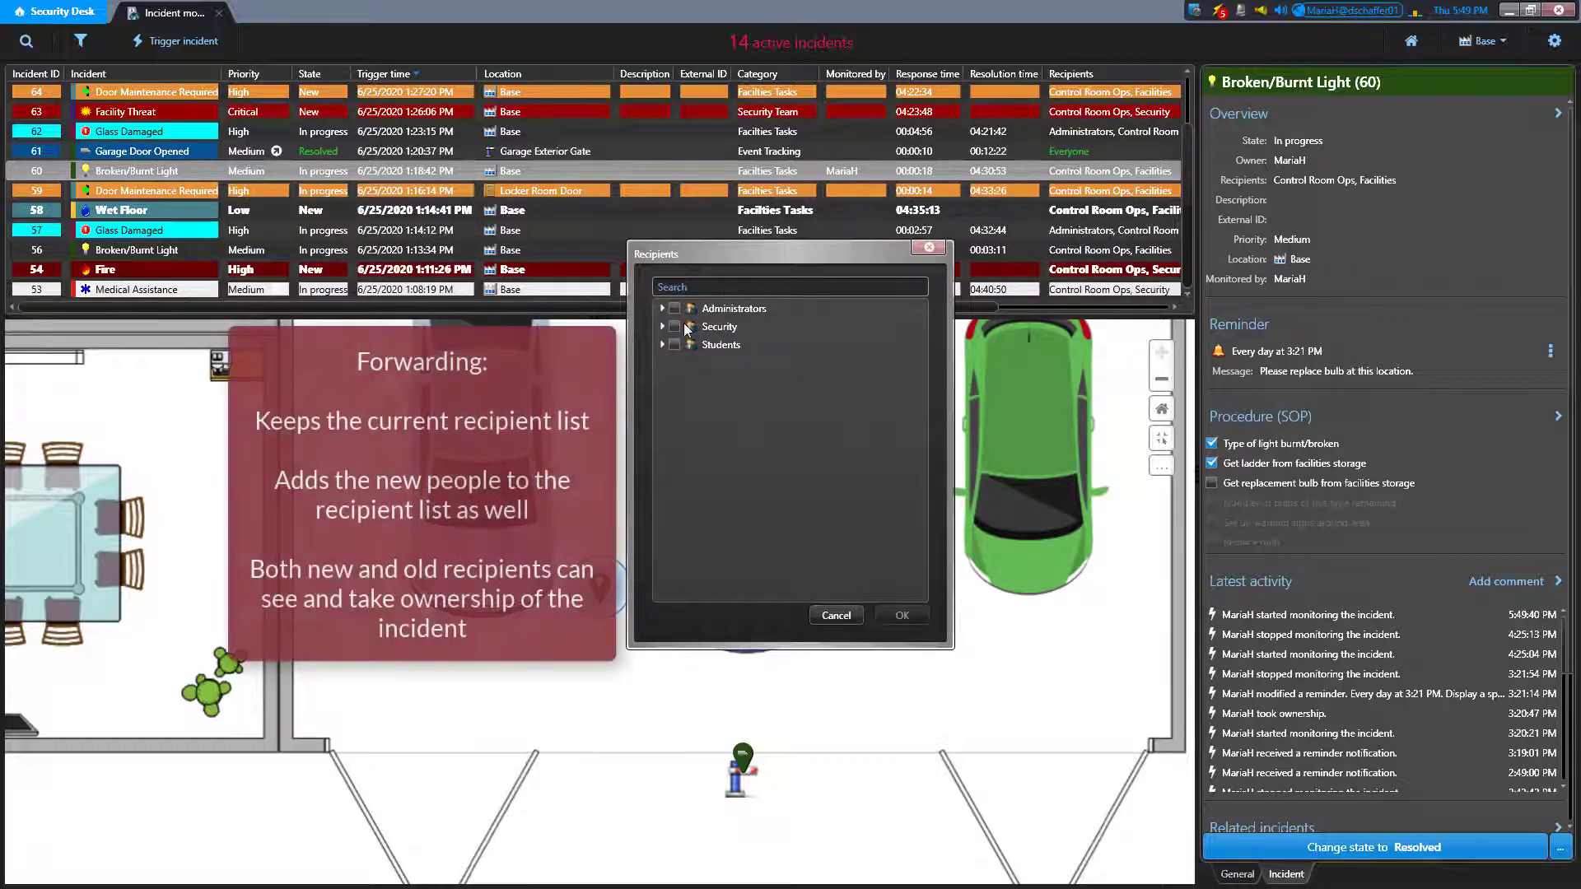
click(674, 327)
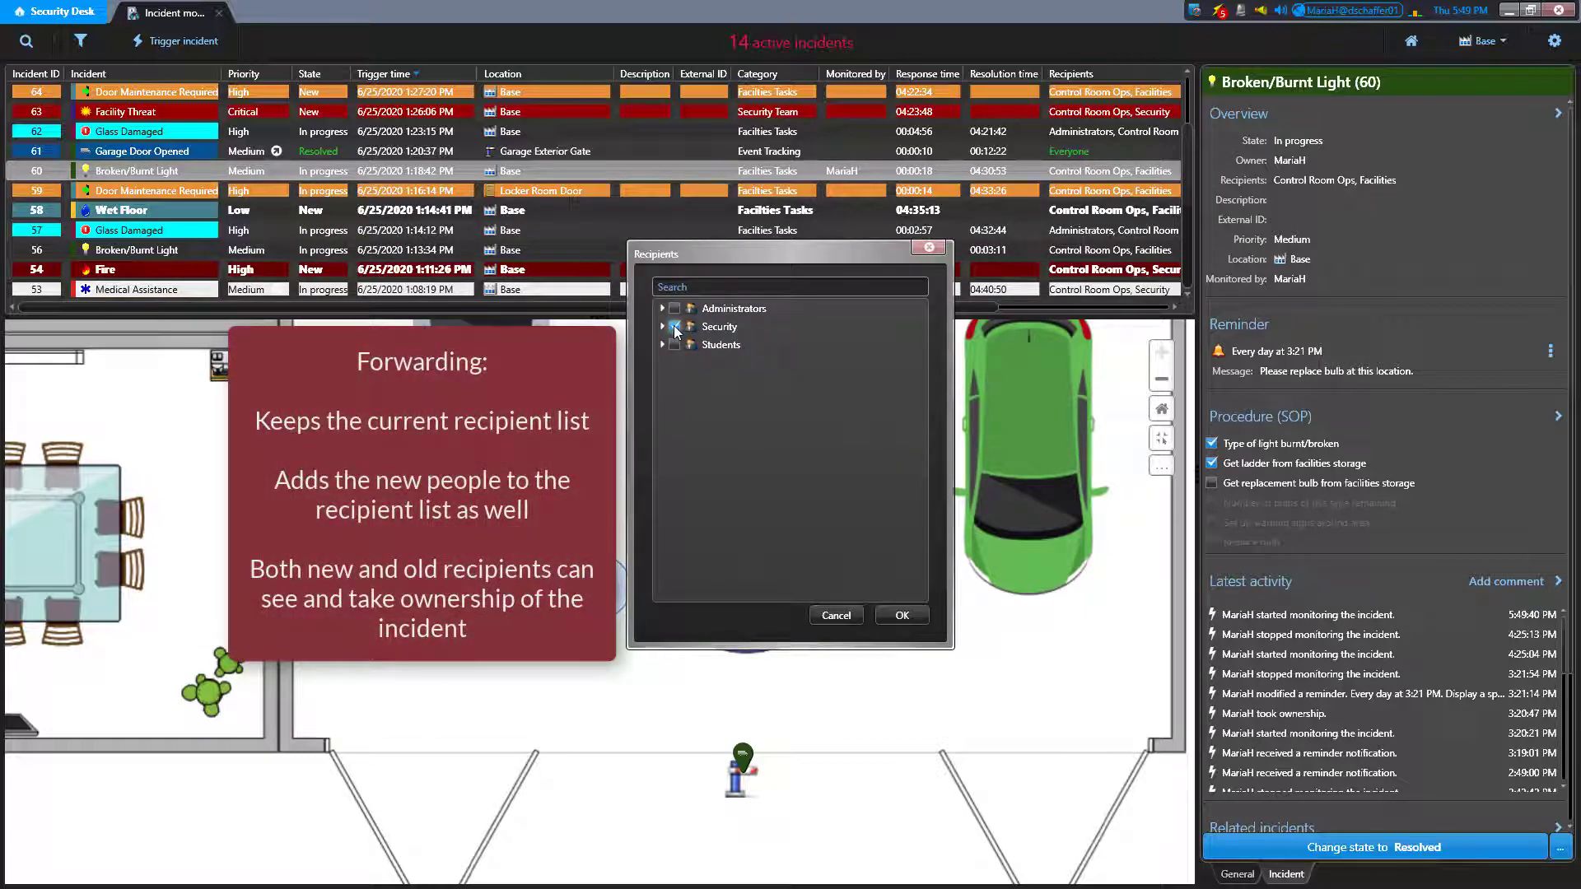
click(902, 616)
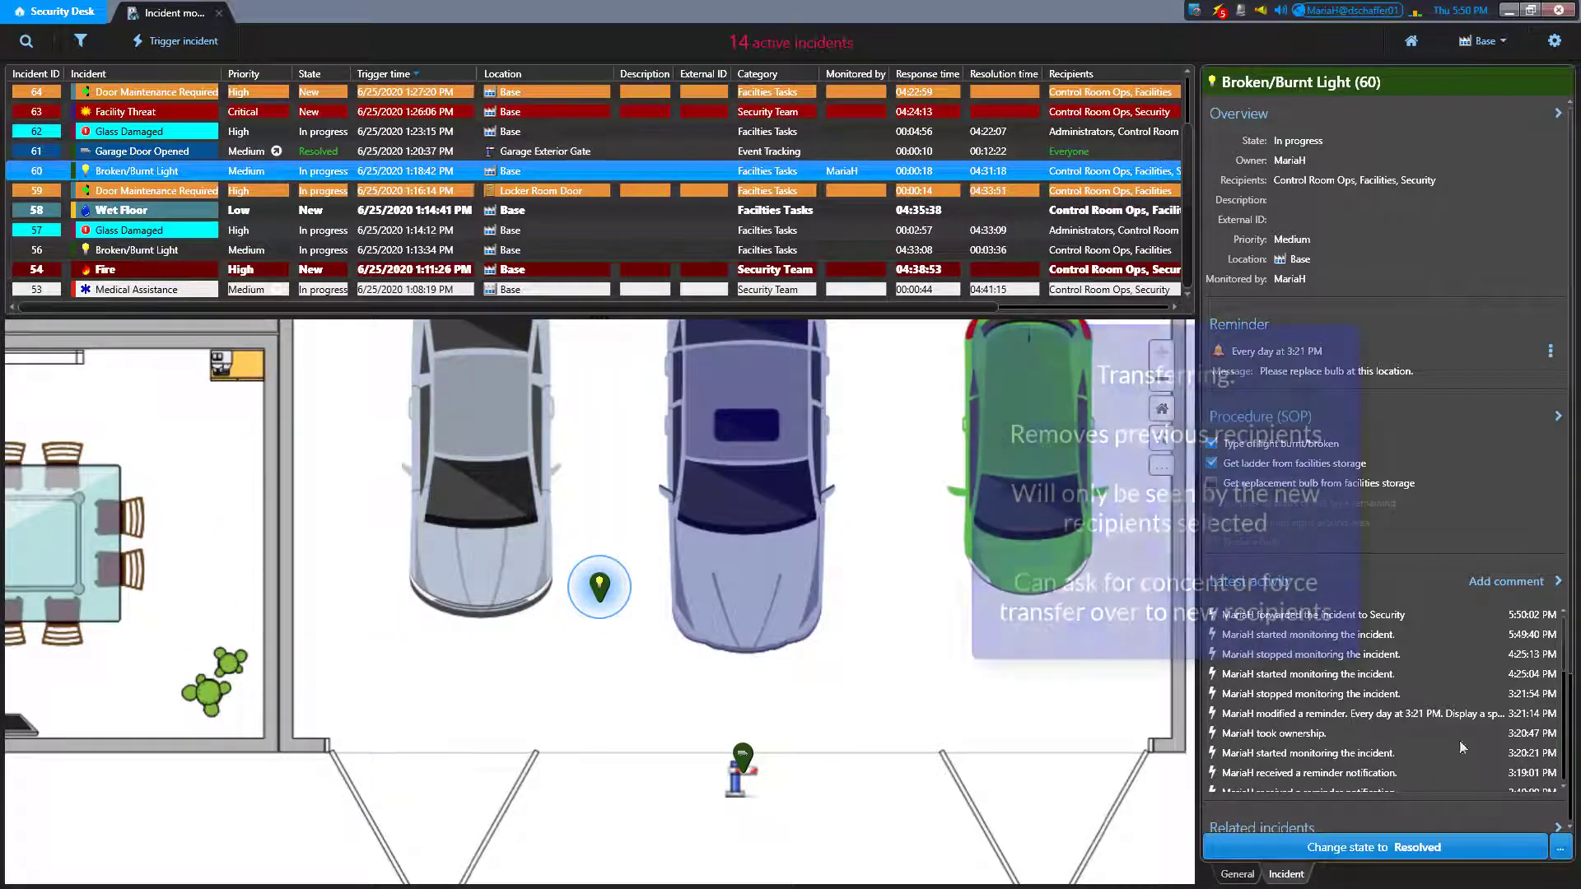
Step: Transfer Broken/Burnt Light incident 60 to the Administrators and Students groups without asking for consent
click(1560, 847)
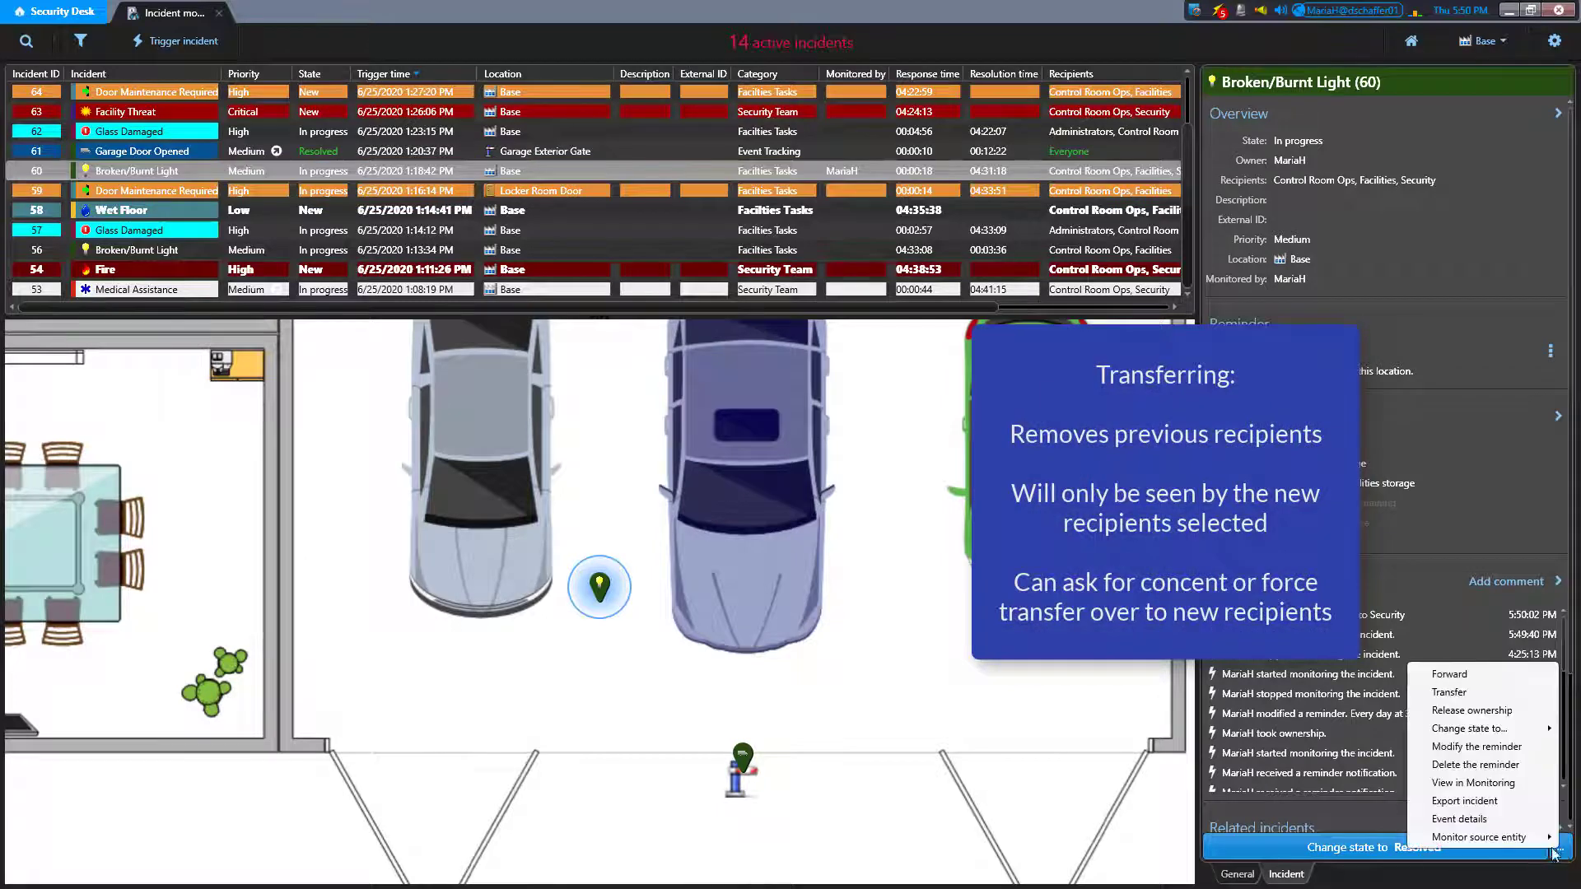
click(1449, 693)
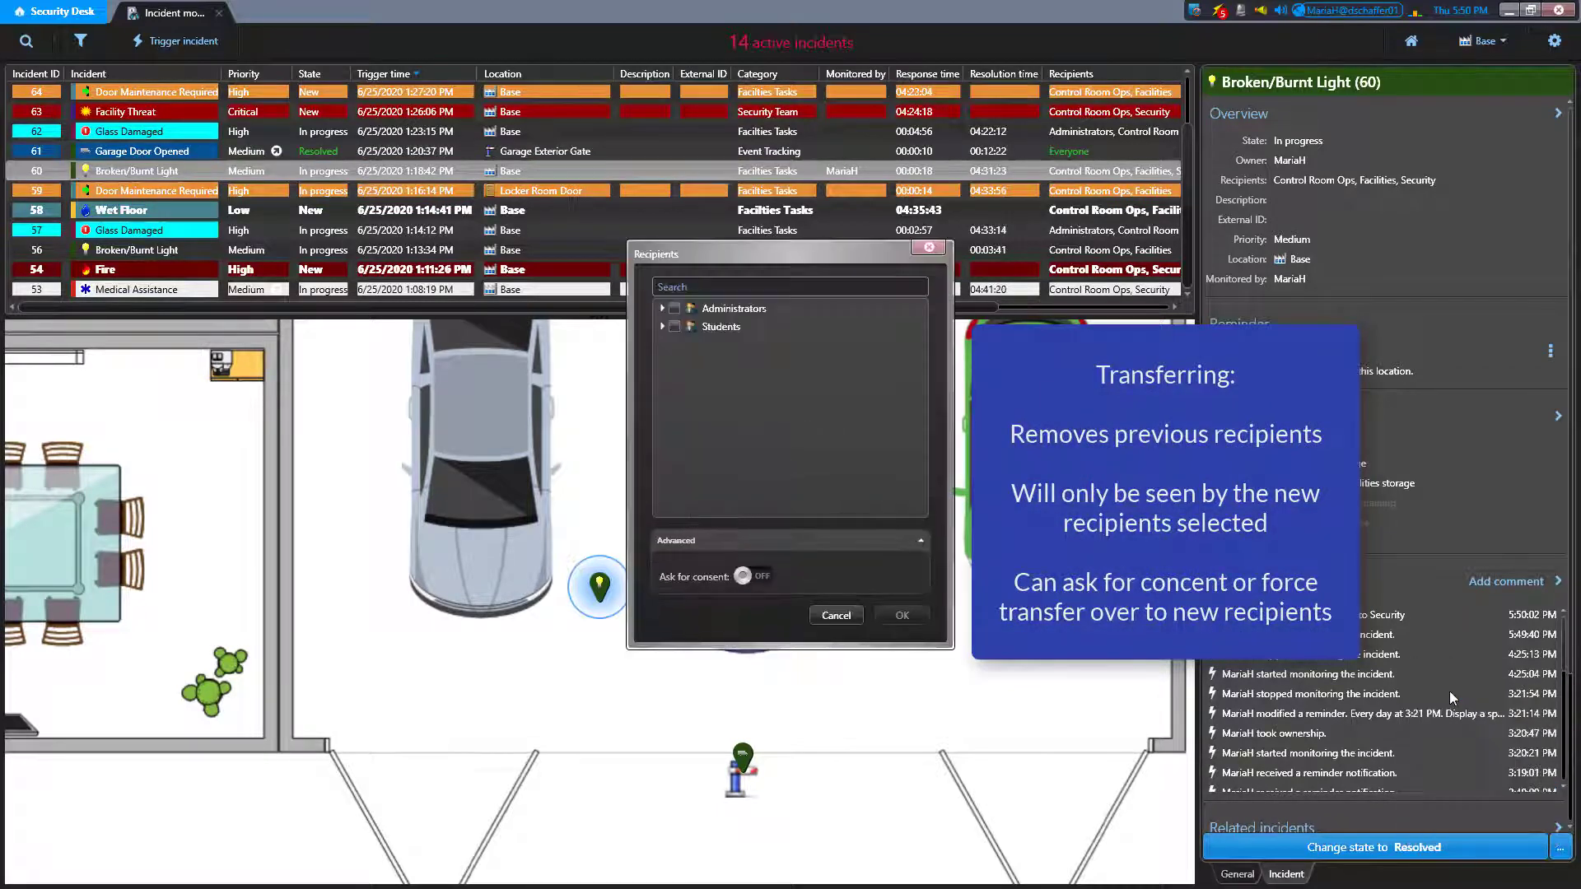
click(671, 328)
click(675, 310)
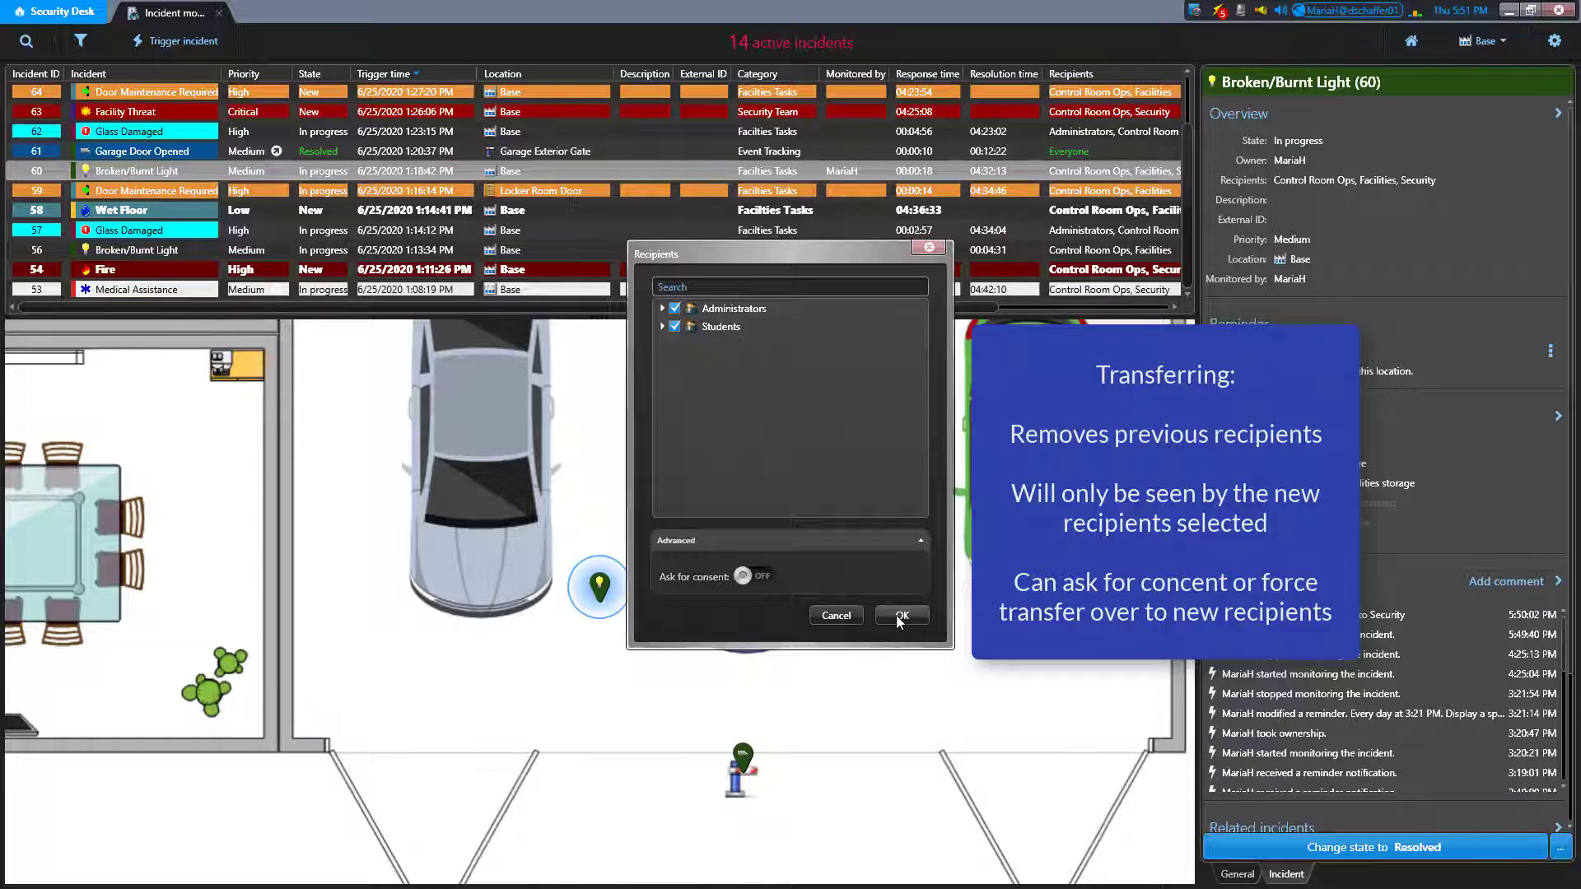
click(901, 616)
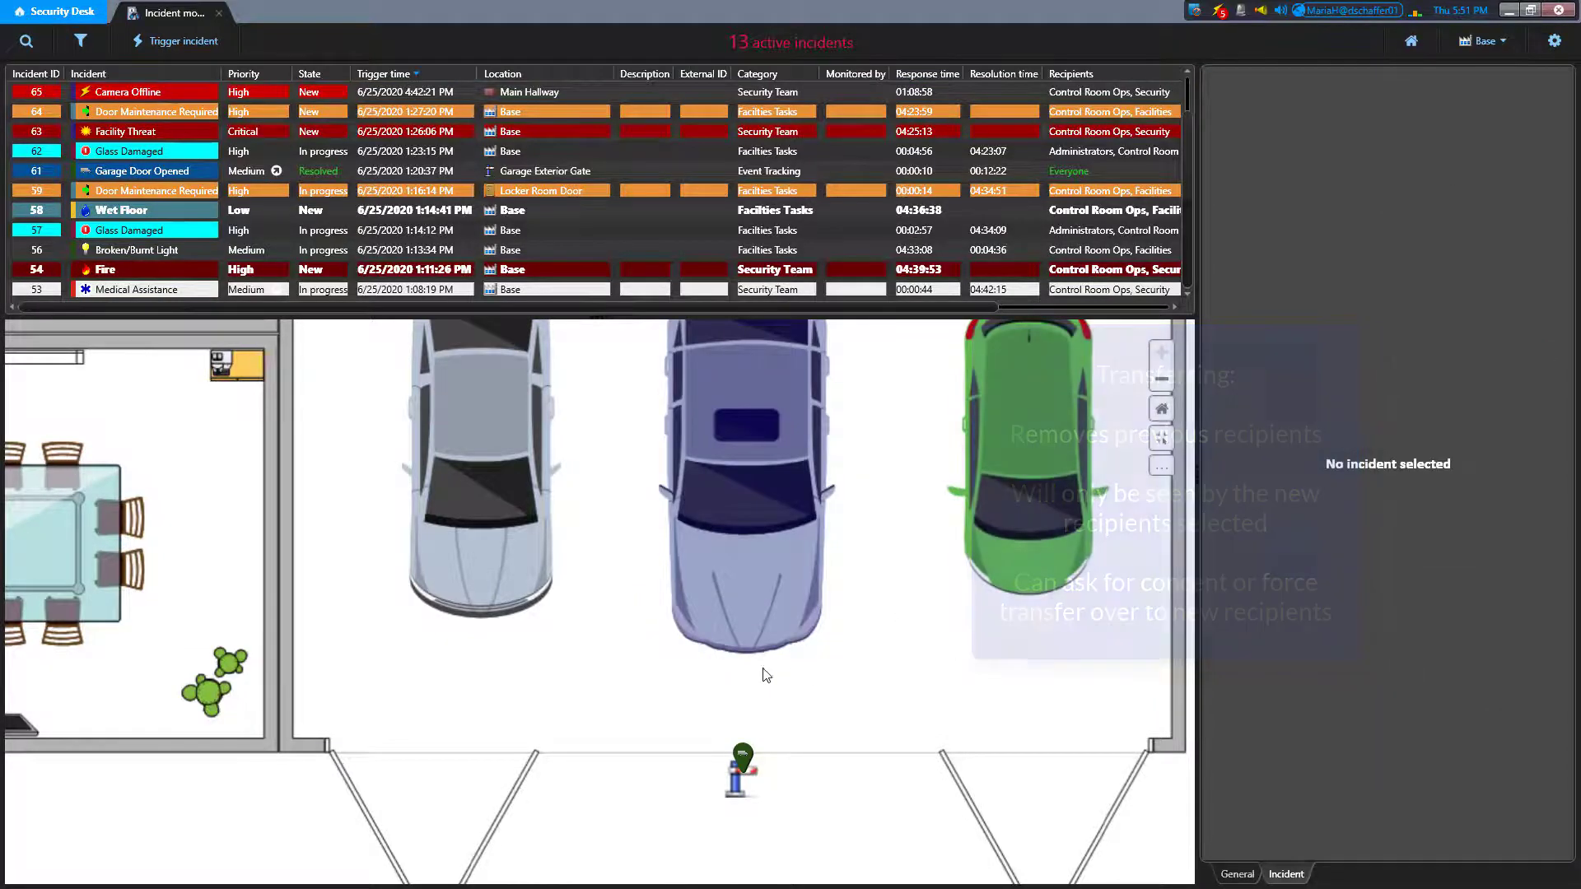
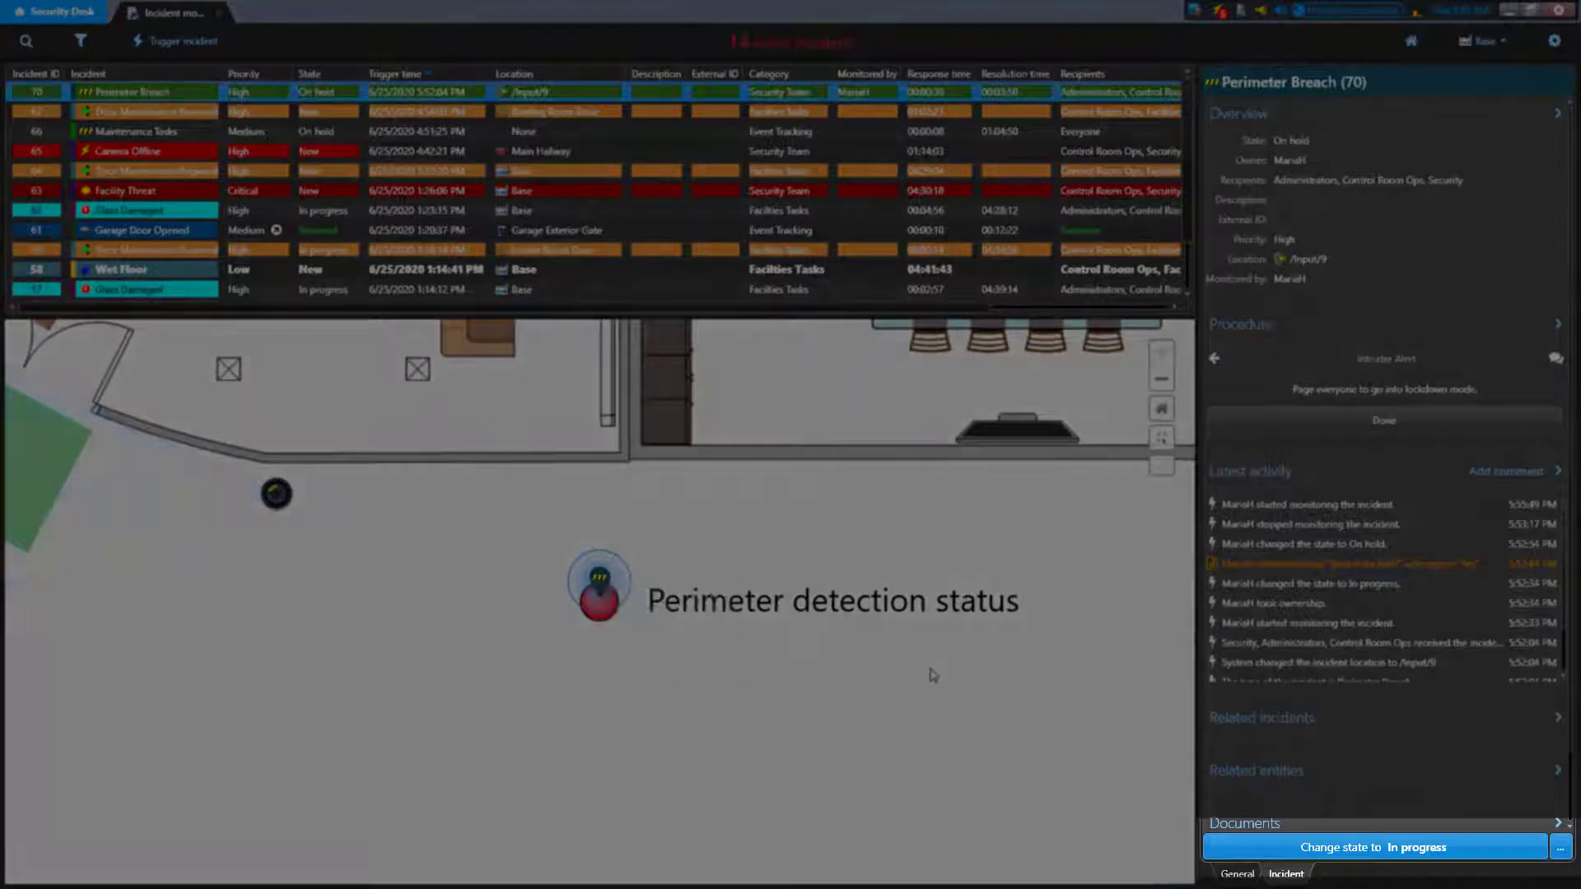
Step: Change Perimeter Breach incident 70 to In progress and resolve it by interrupting its uncompleted SOP steps
click(1460, 855)
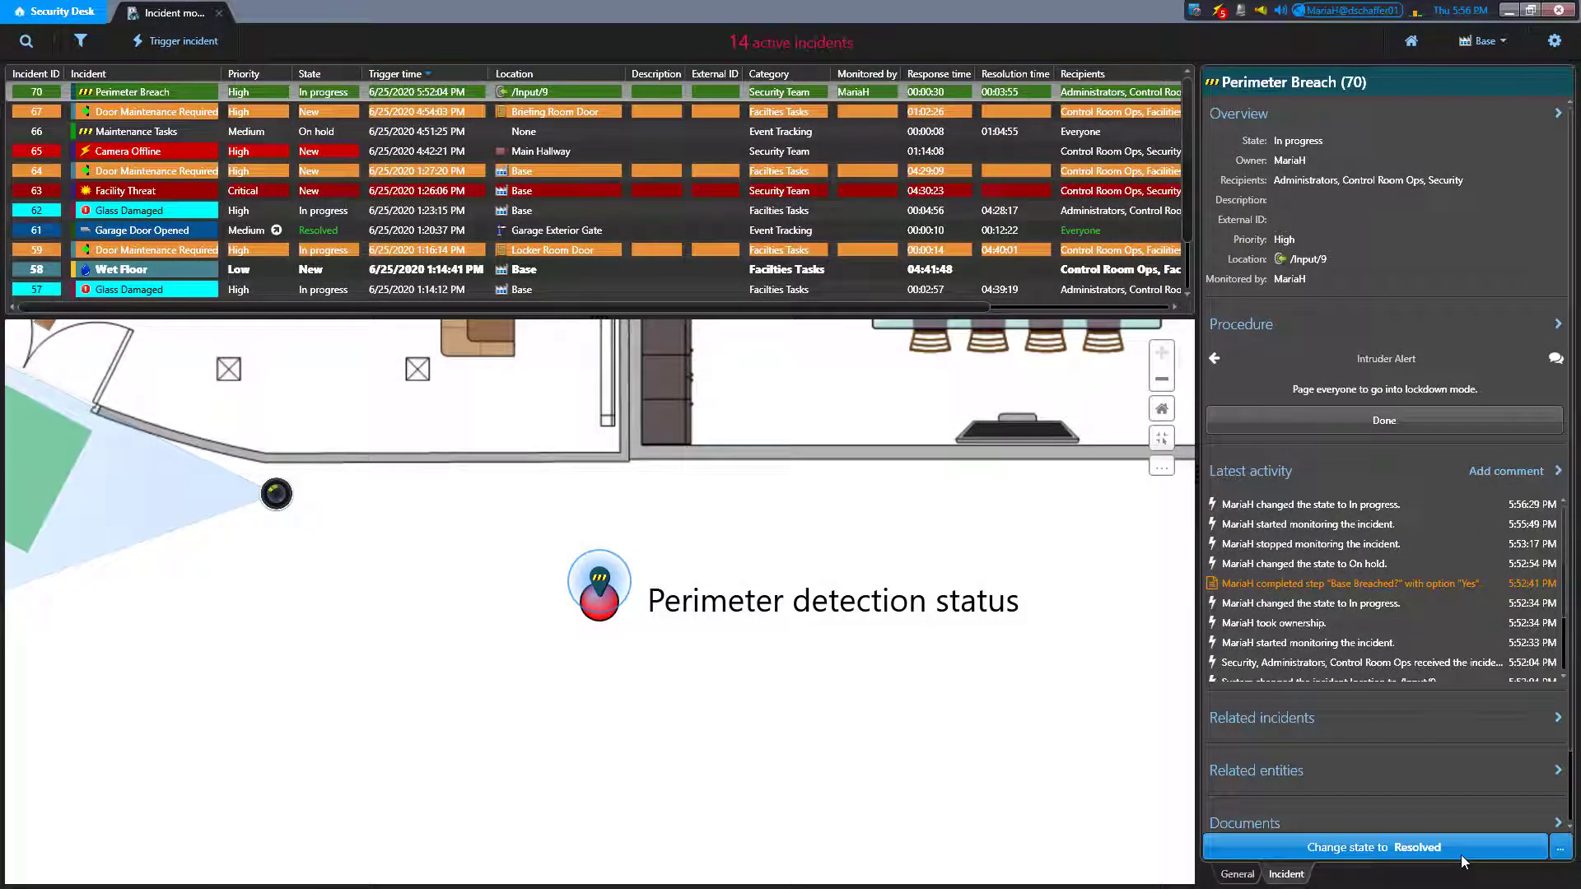
click(1460, 854)
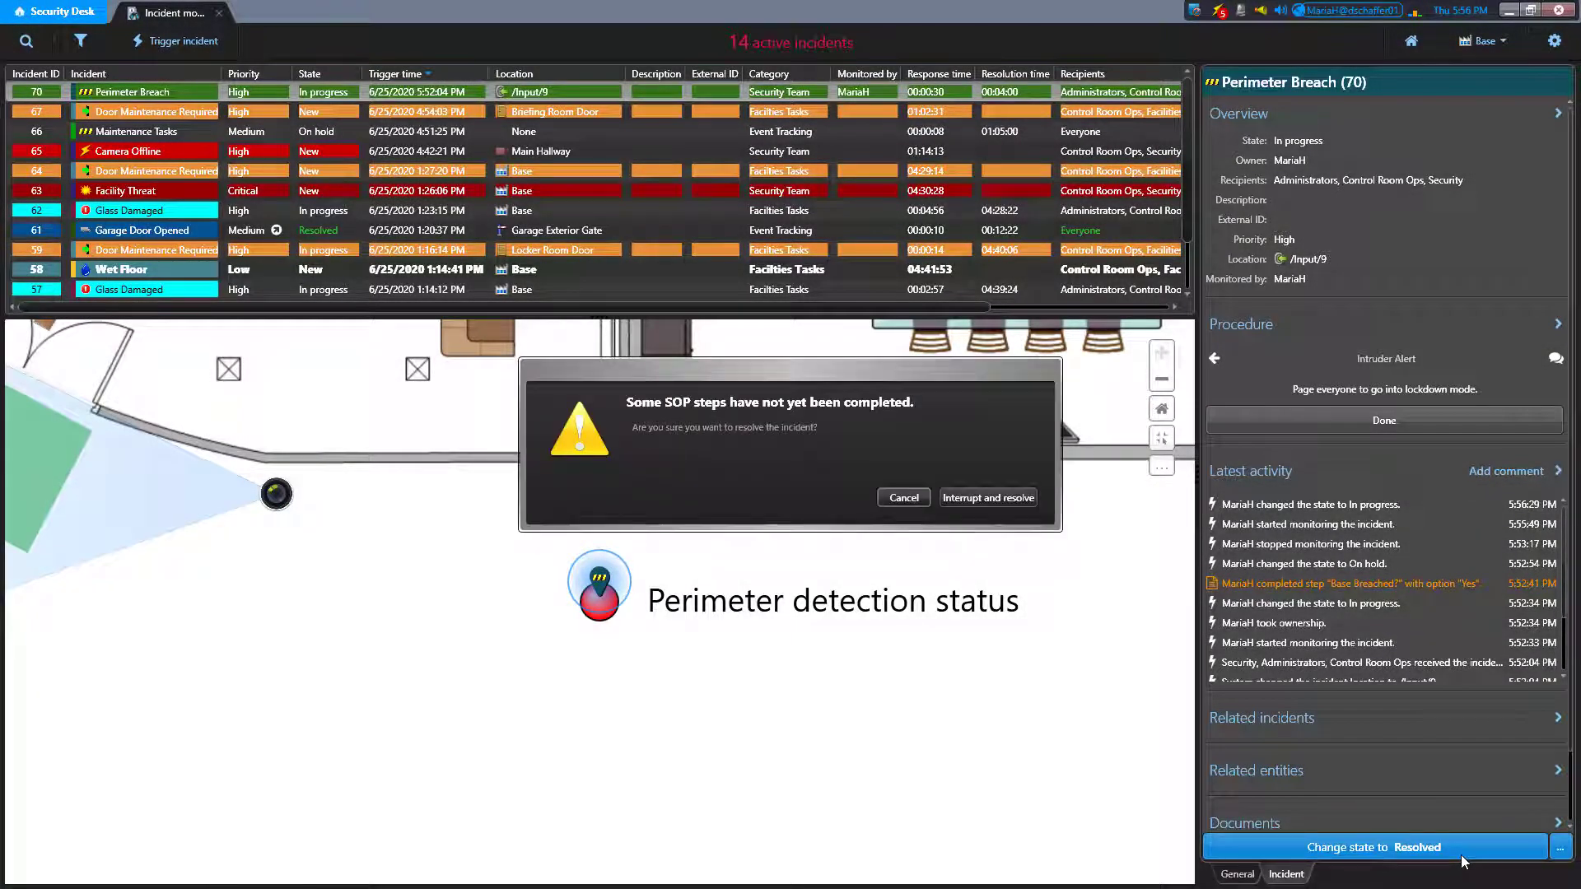
click(982, 499)
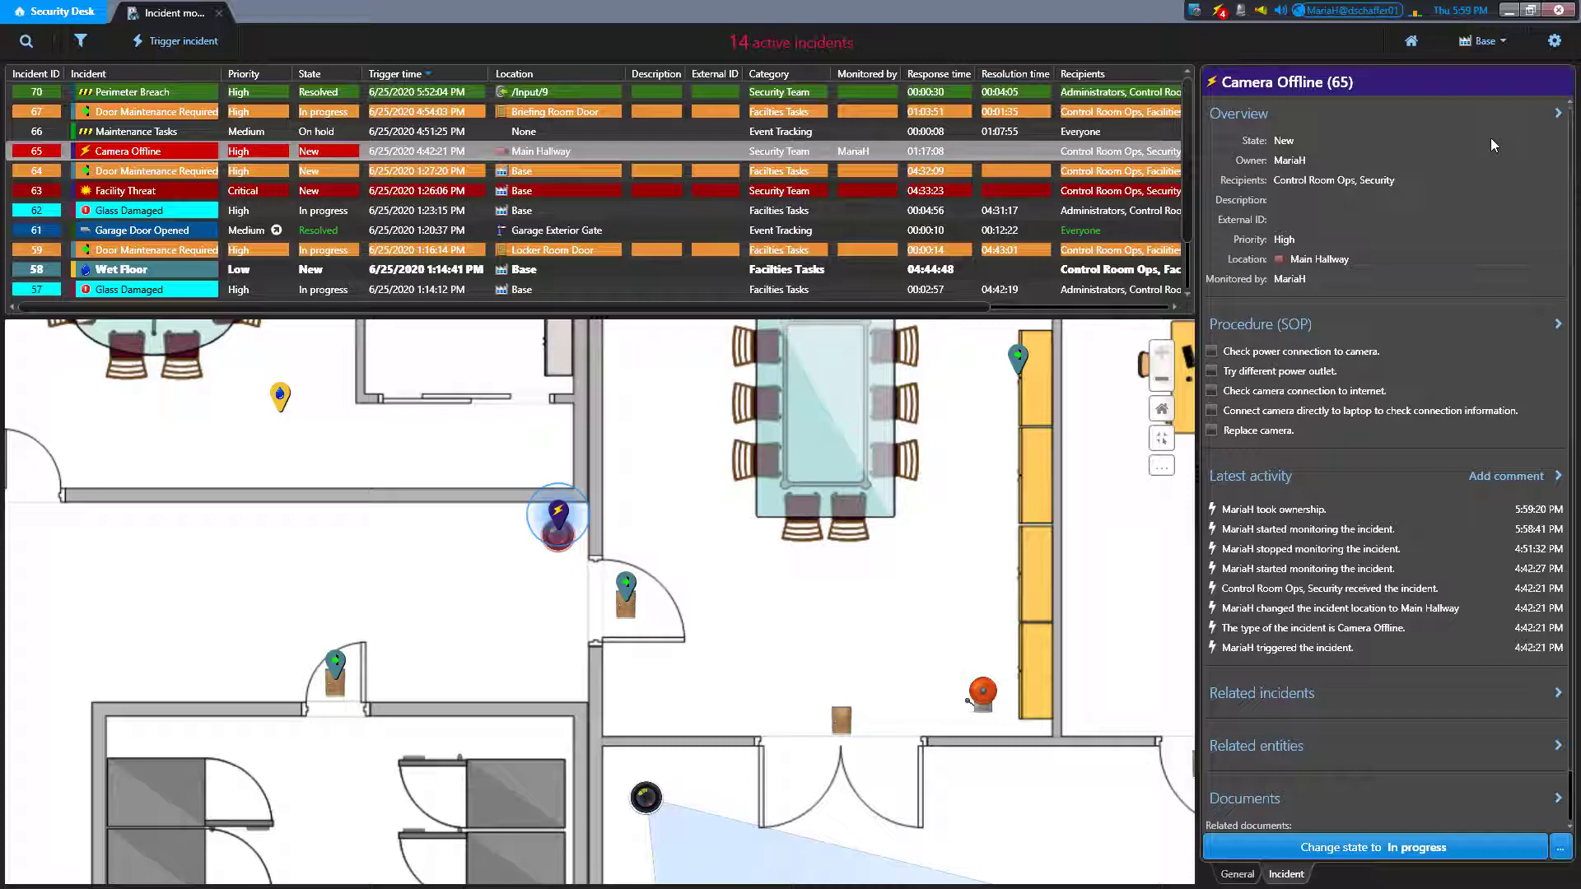
Step: Save AA1234 as the external ID of Camera Offline incident 65 and search the incident list for AA12
click(1558, 116)
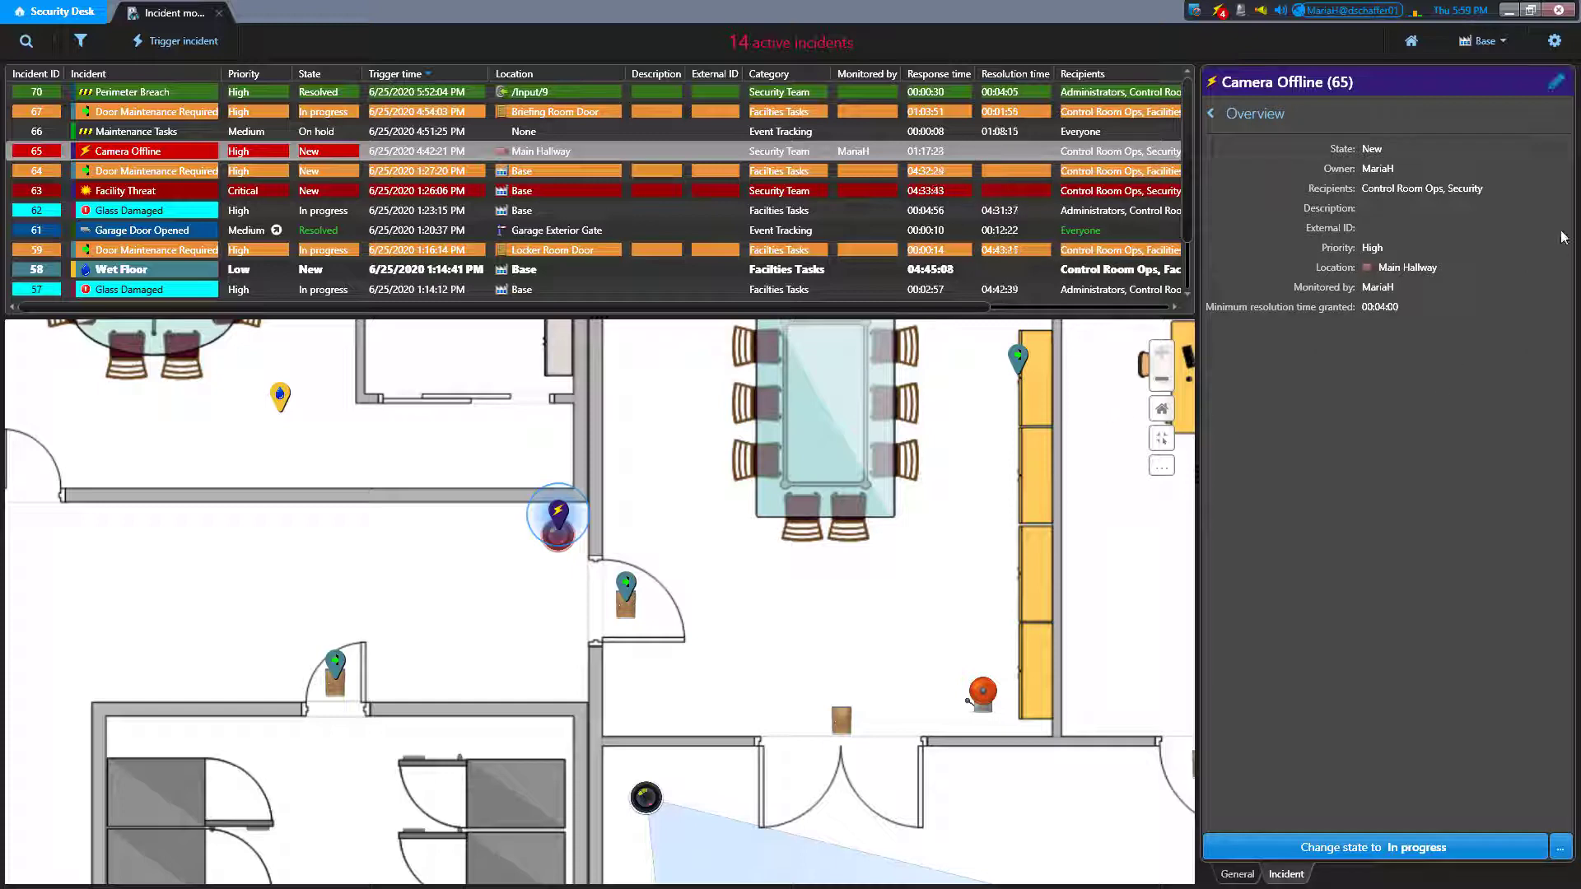
click(1558, 83)
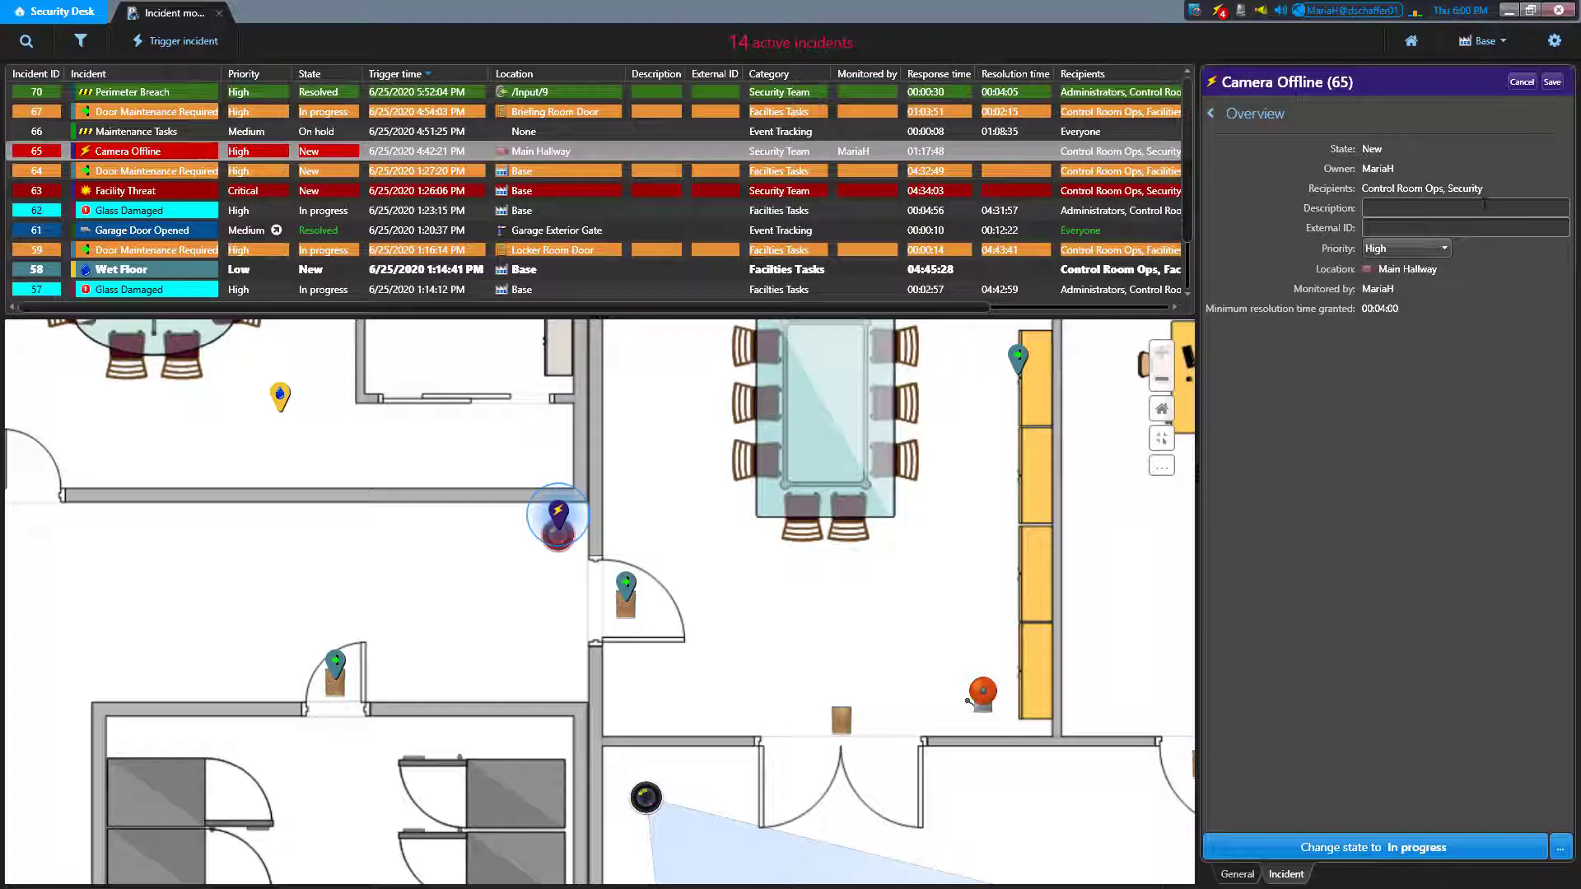
click(1474, 227)
text(AA)
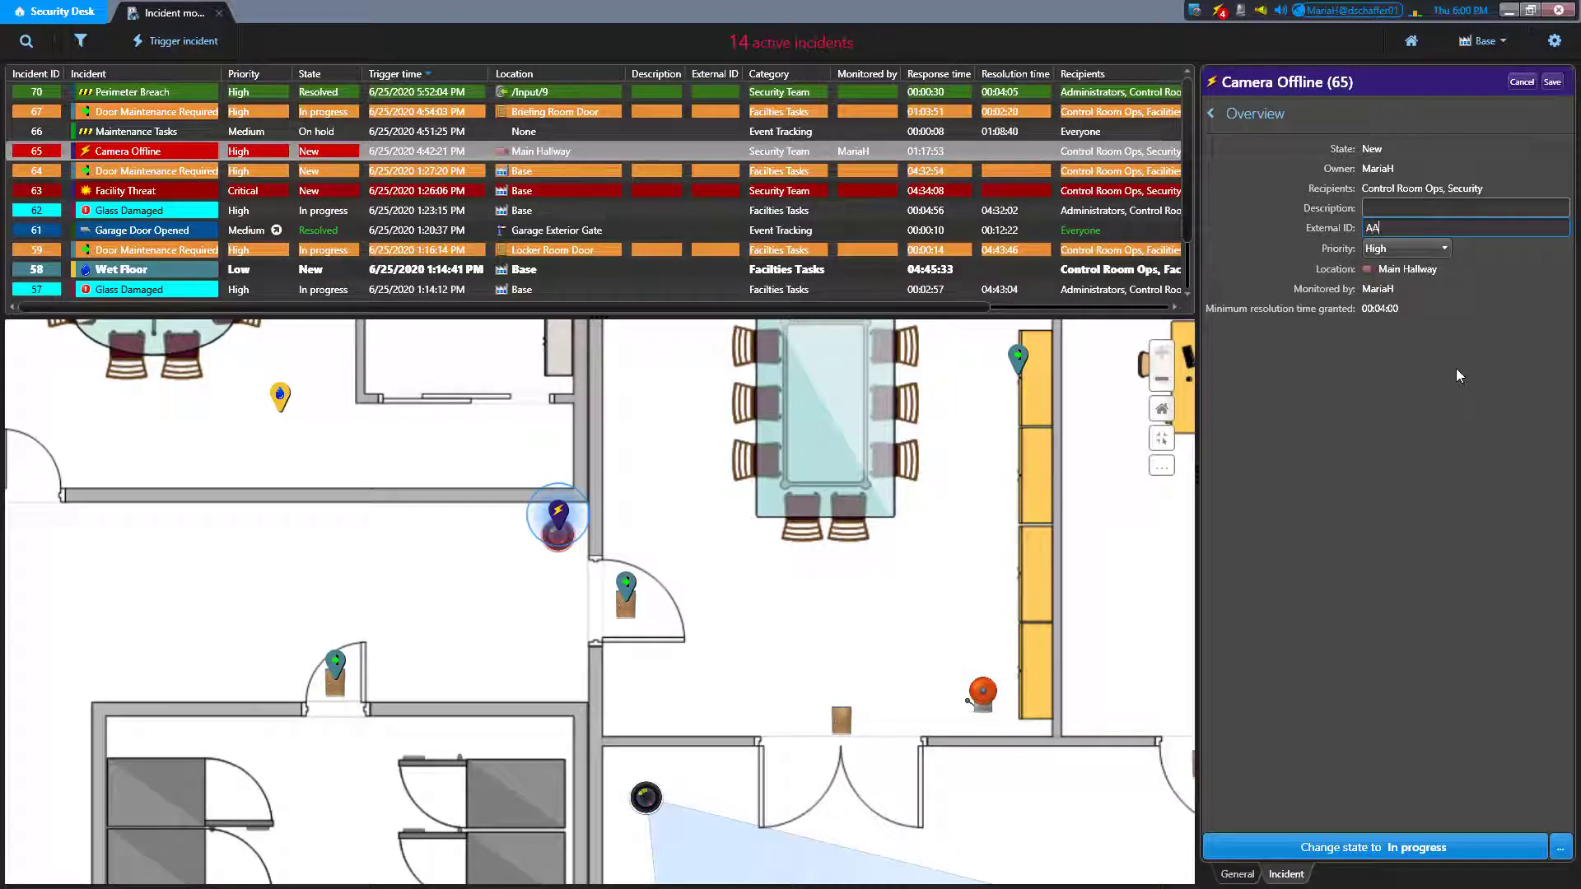
text(1234)
click(1550, 82)
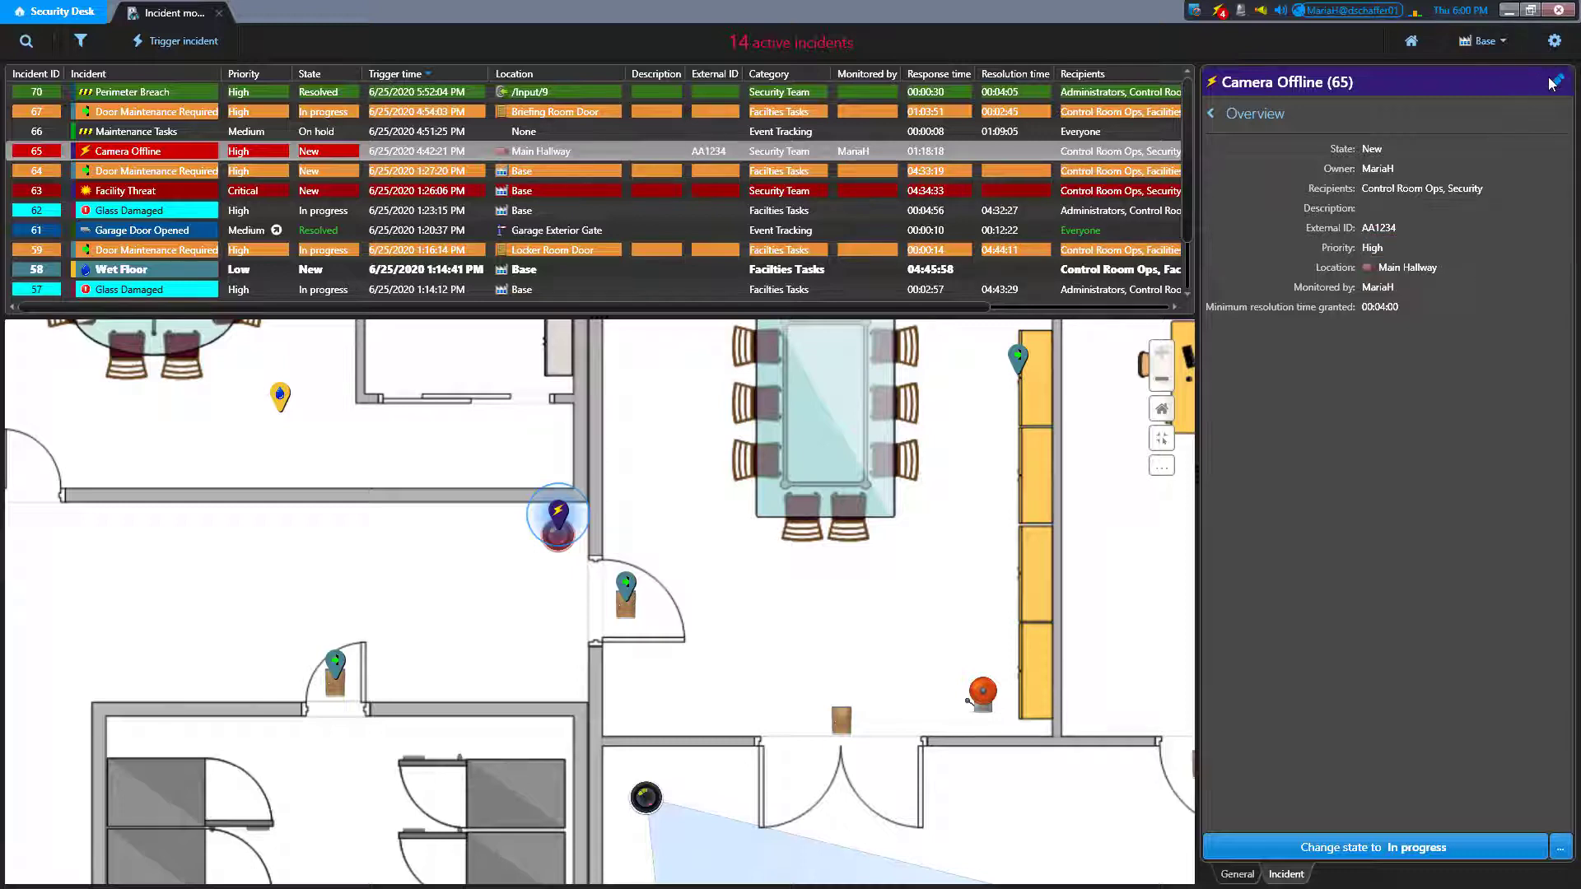
click(27, 42)
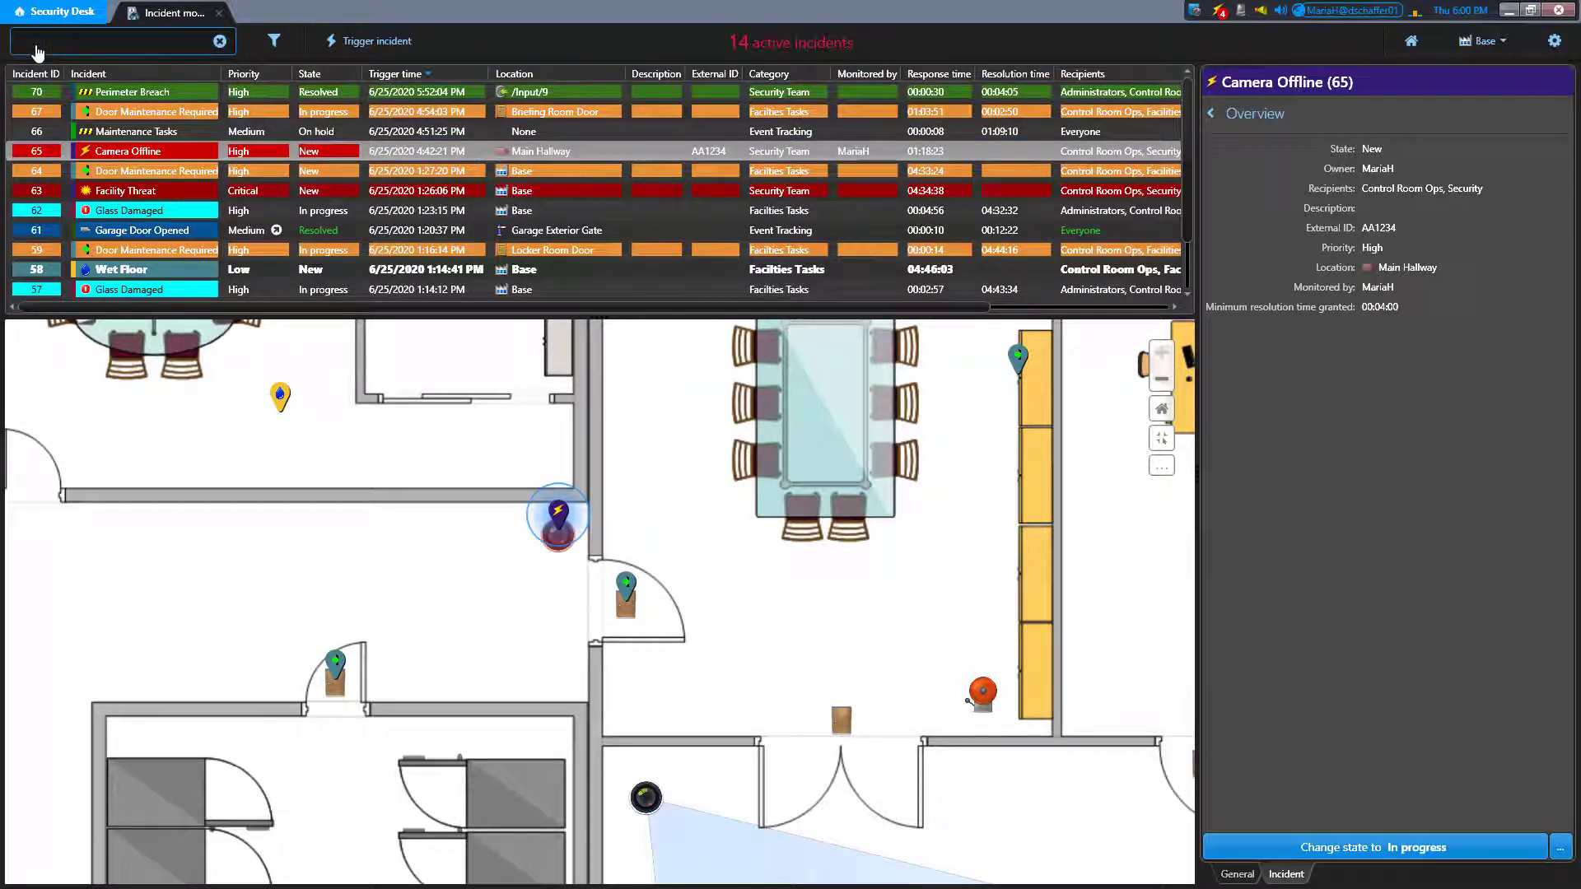
text(AA12)
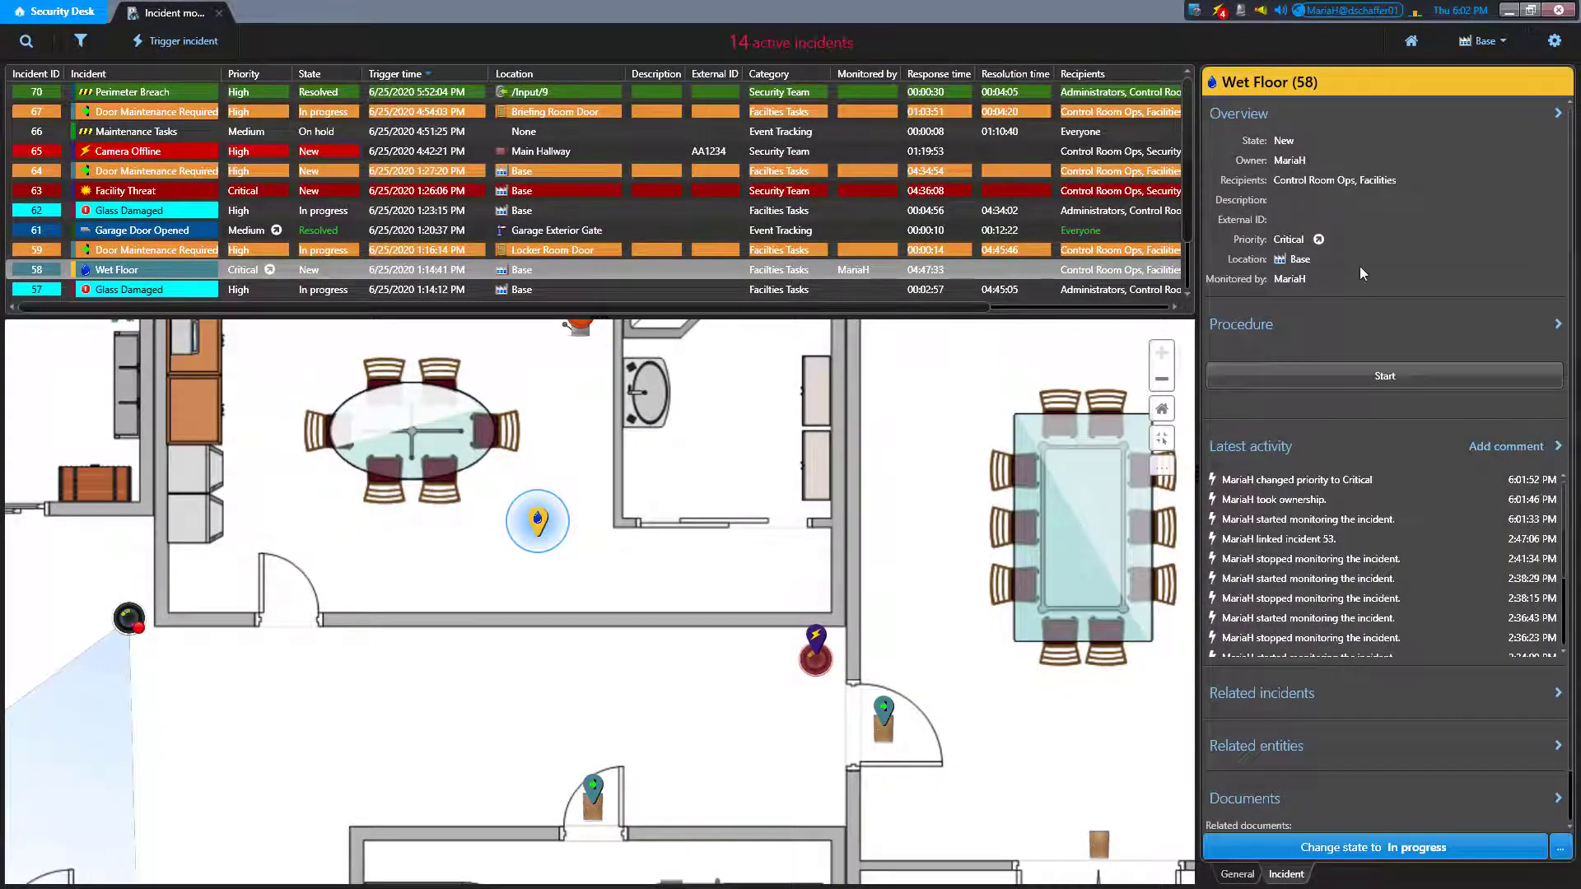
Step: Edit the overview of Wet Floor incident 58 and try to set its priority to Low
click(1259, 114)
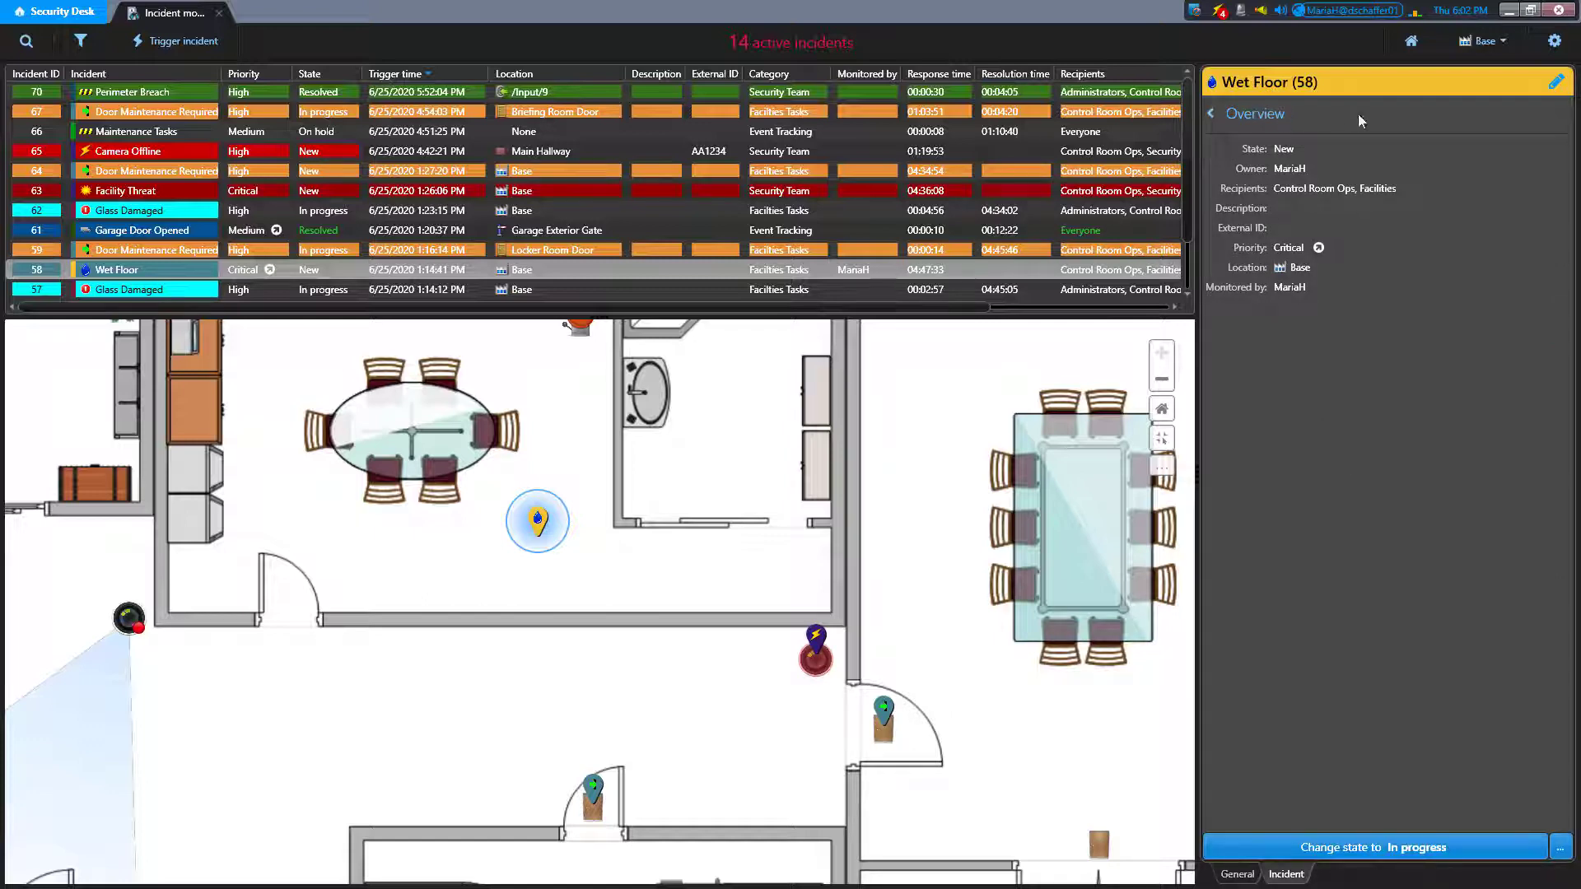
click(1558, 85)
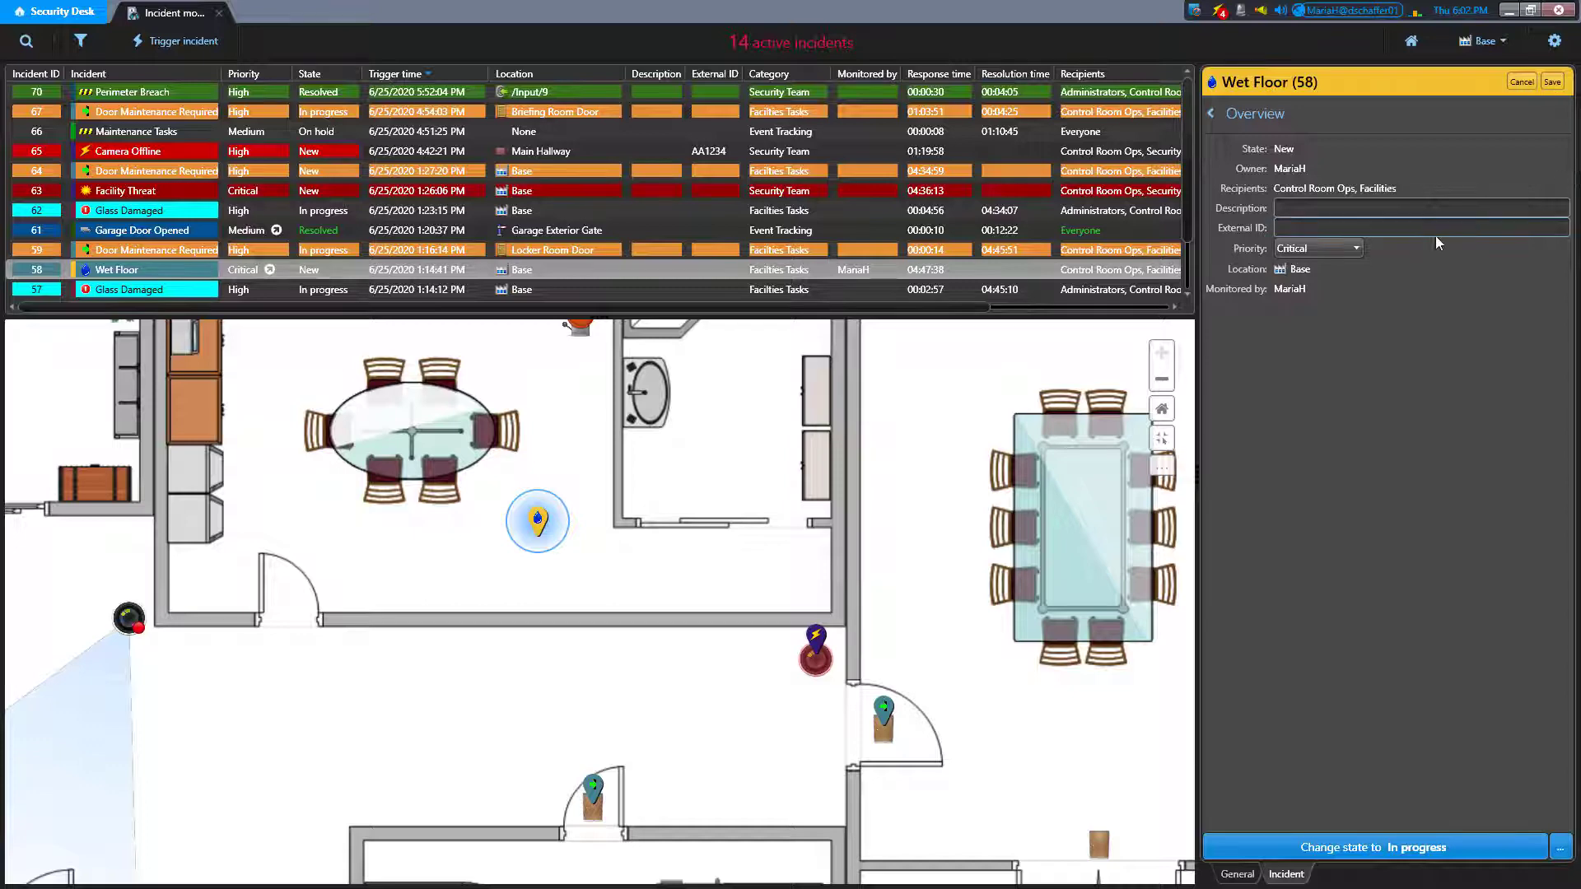
click(1354, 247)
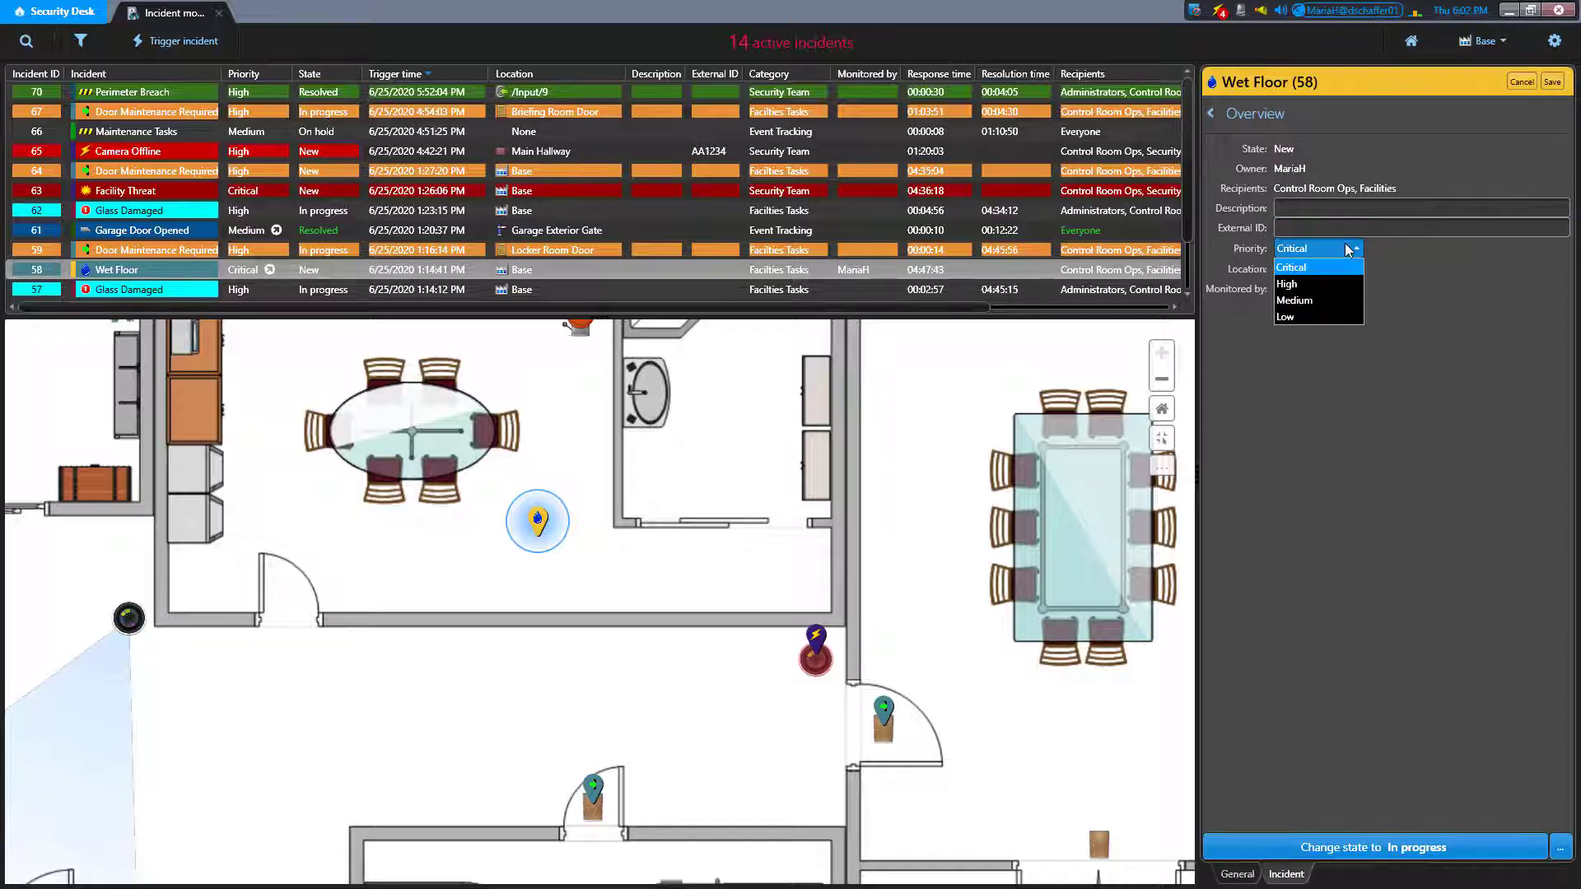
click(1344, 313)
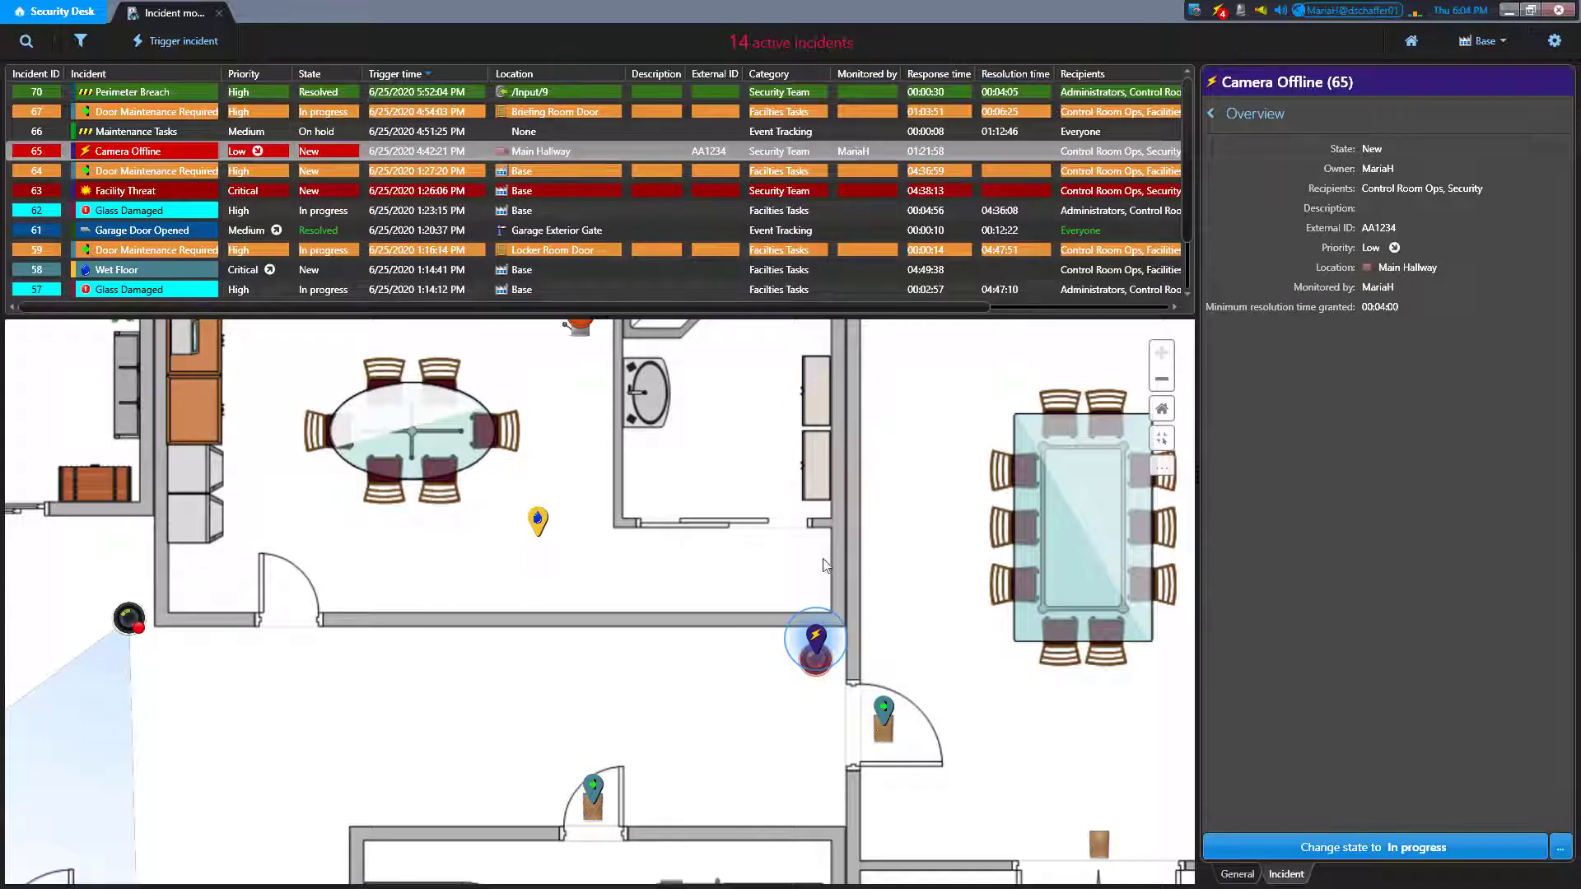
Step: Edit the overview of Broken/Burnt Light incident 56 and save its priority as Critical
mouse_move(818, 640)
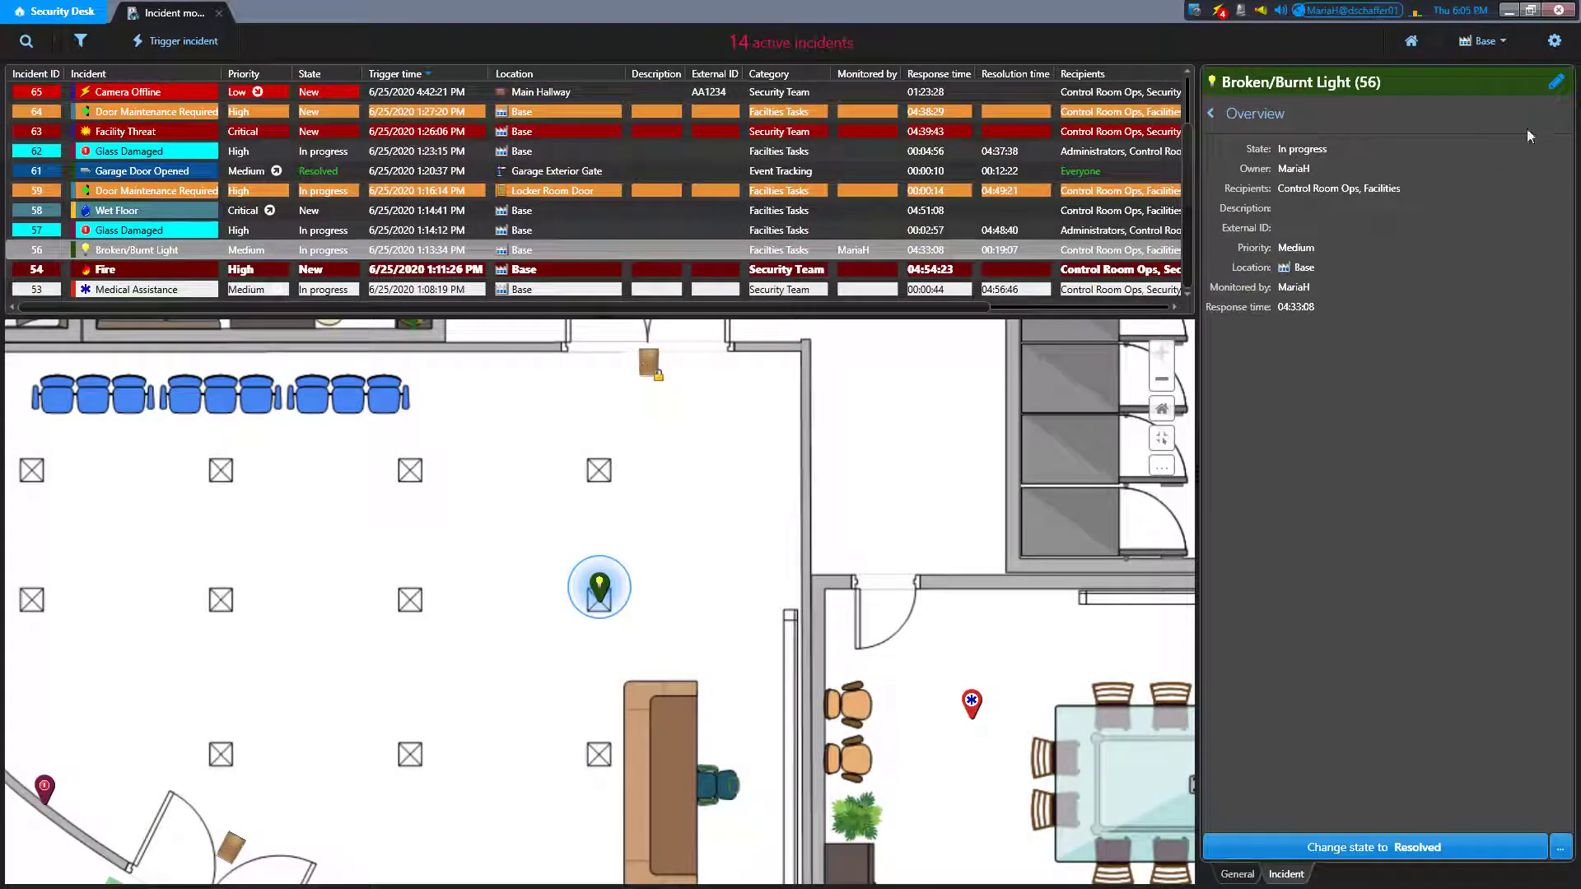
click(1556, 81)
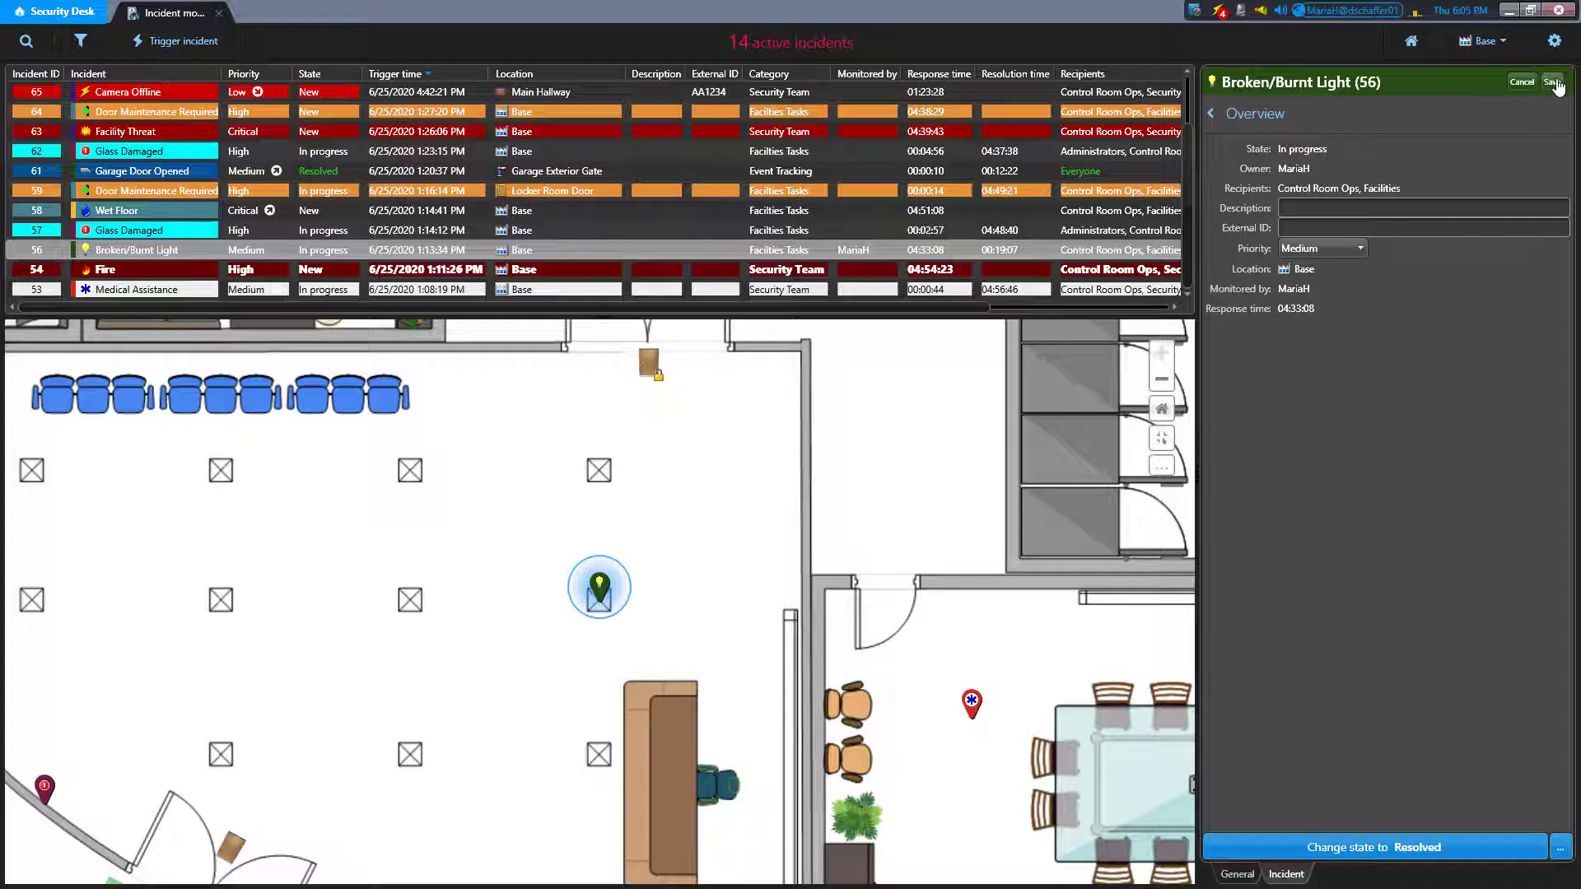
click(1363, 247)
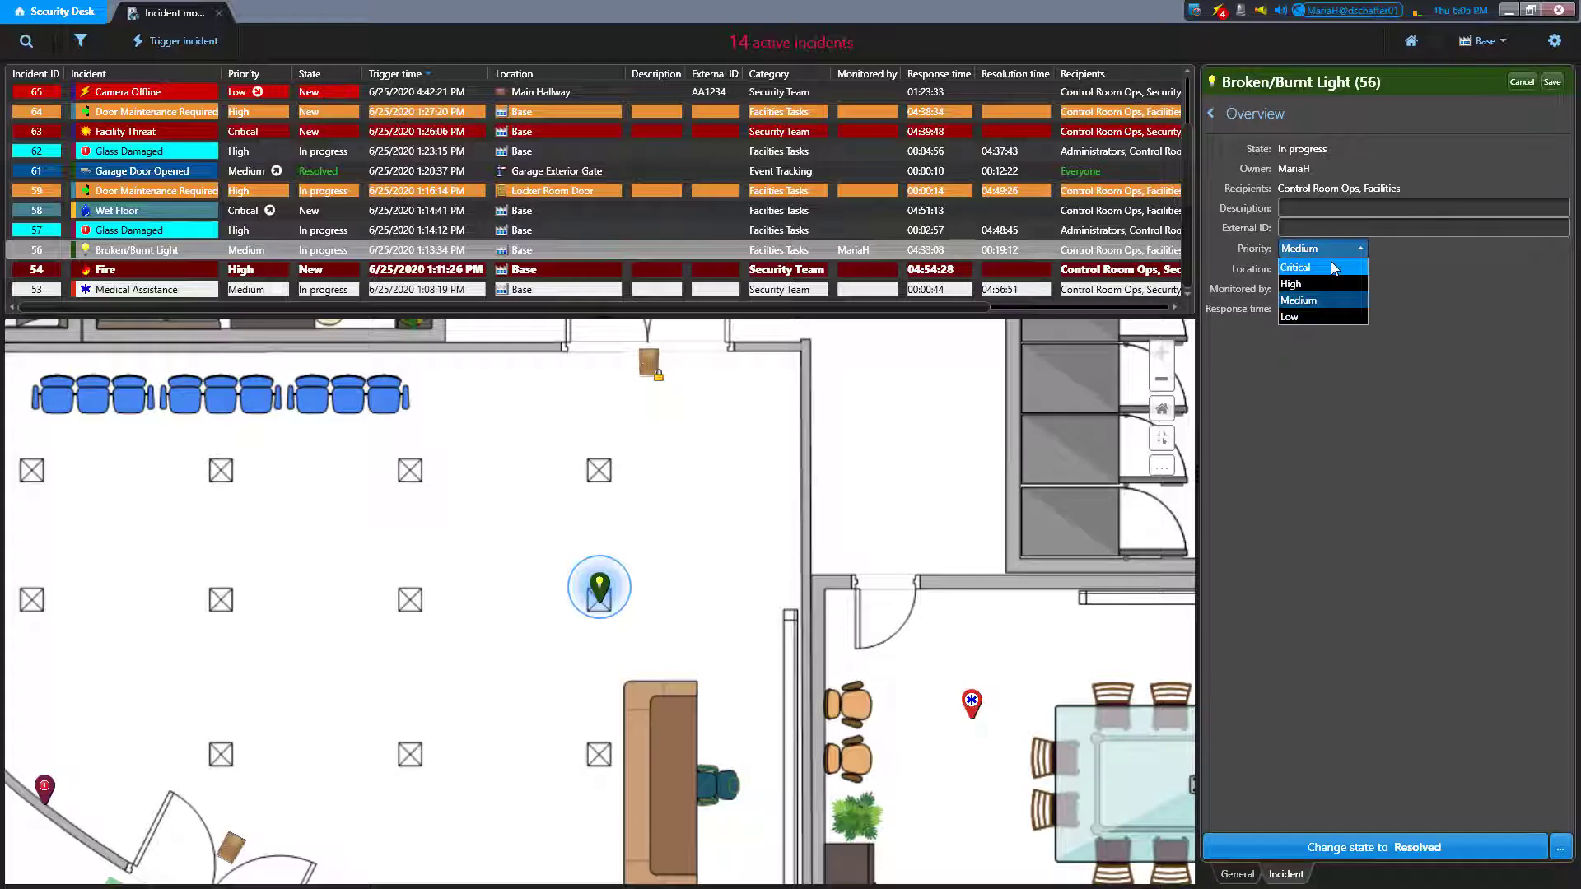
click(1332, 265)
click(1553, 82)
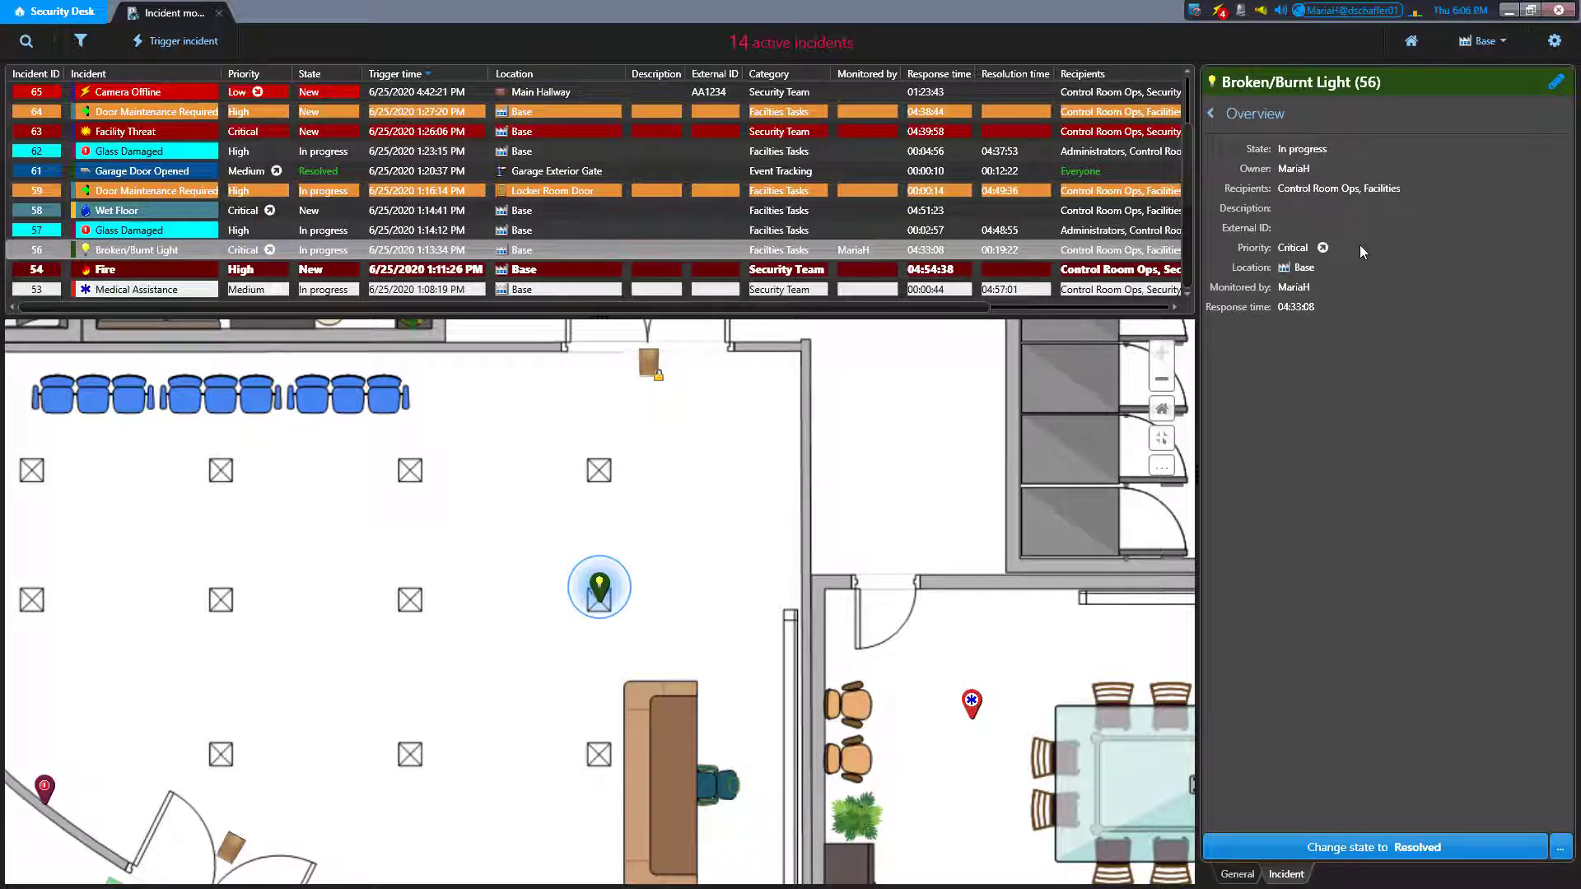
Step: Set the priority of Broken/Burnt Light incident 56 to High, save it and return to the full incident details
click(1555, 81)
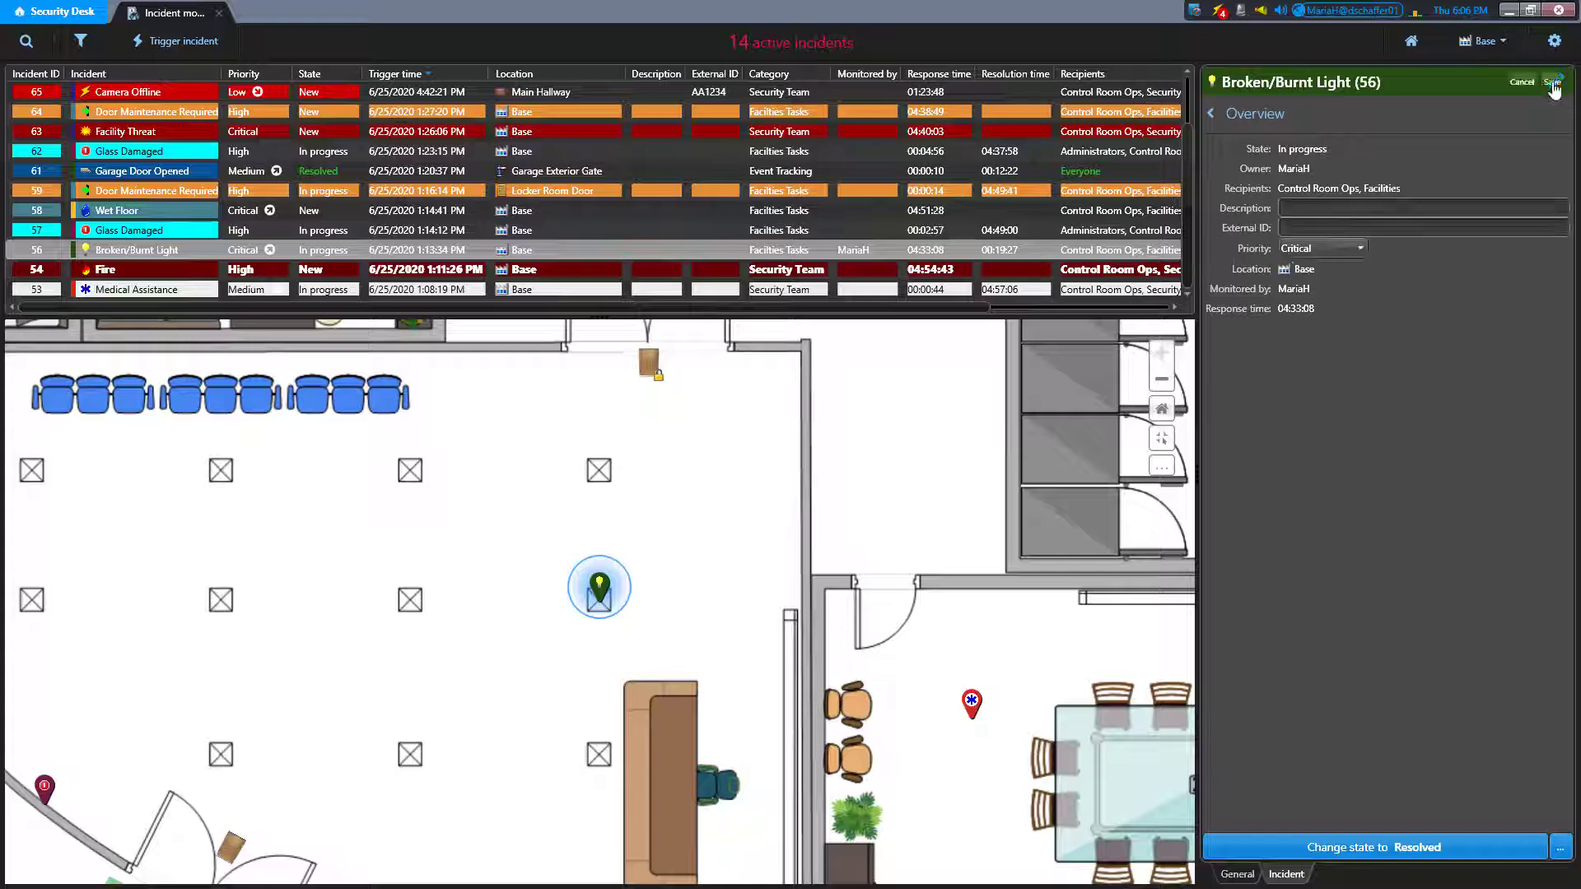
click(1357, 254)
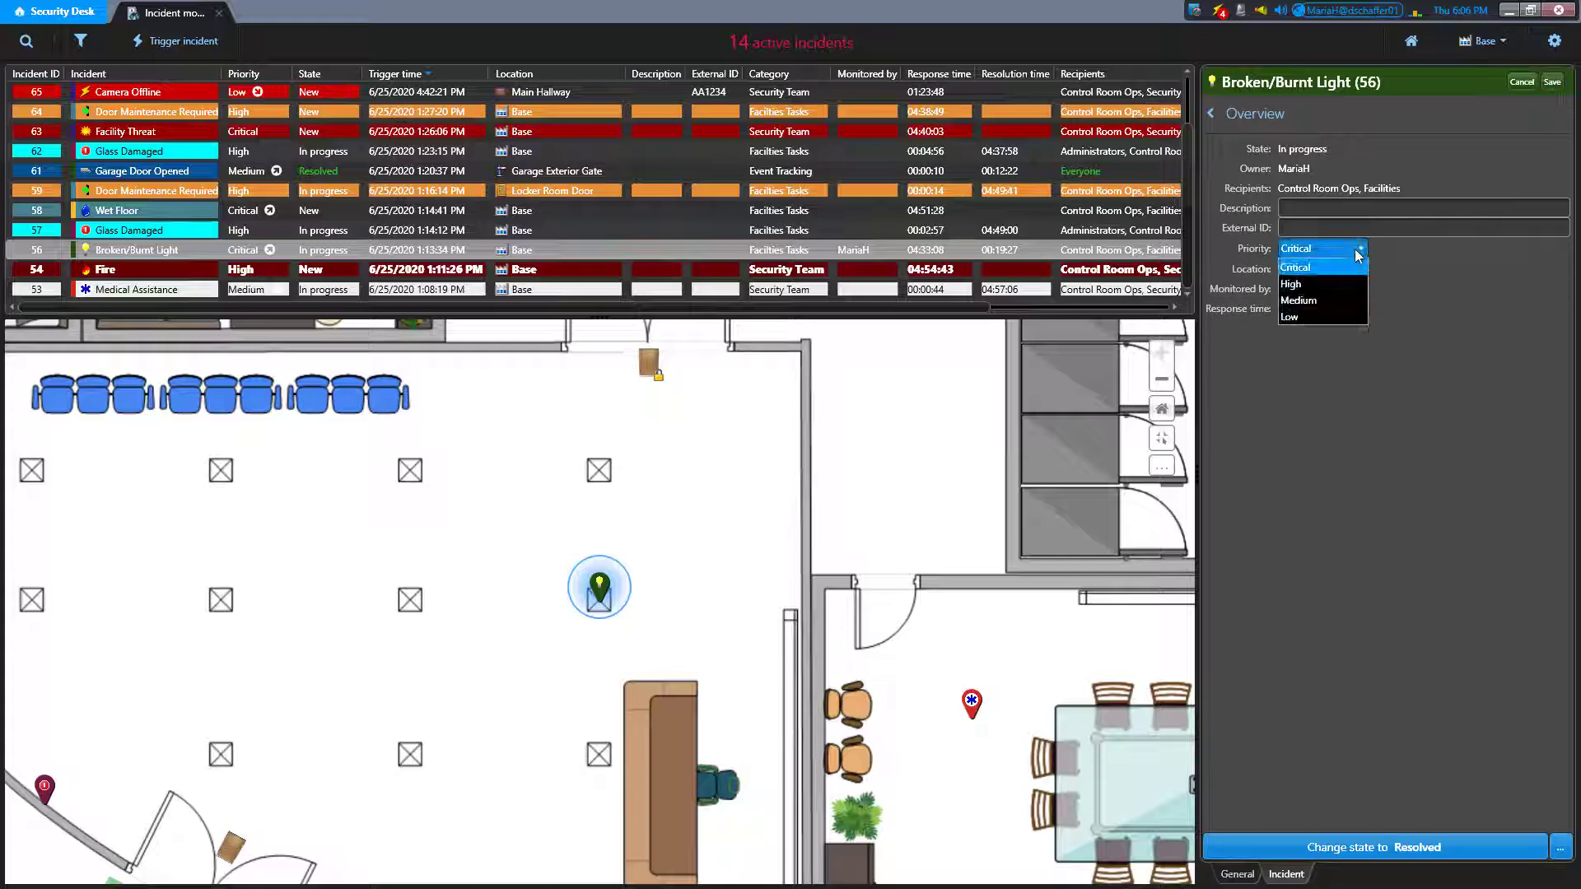
click(1330, 283)
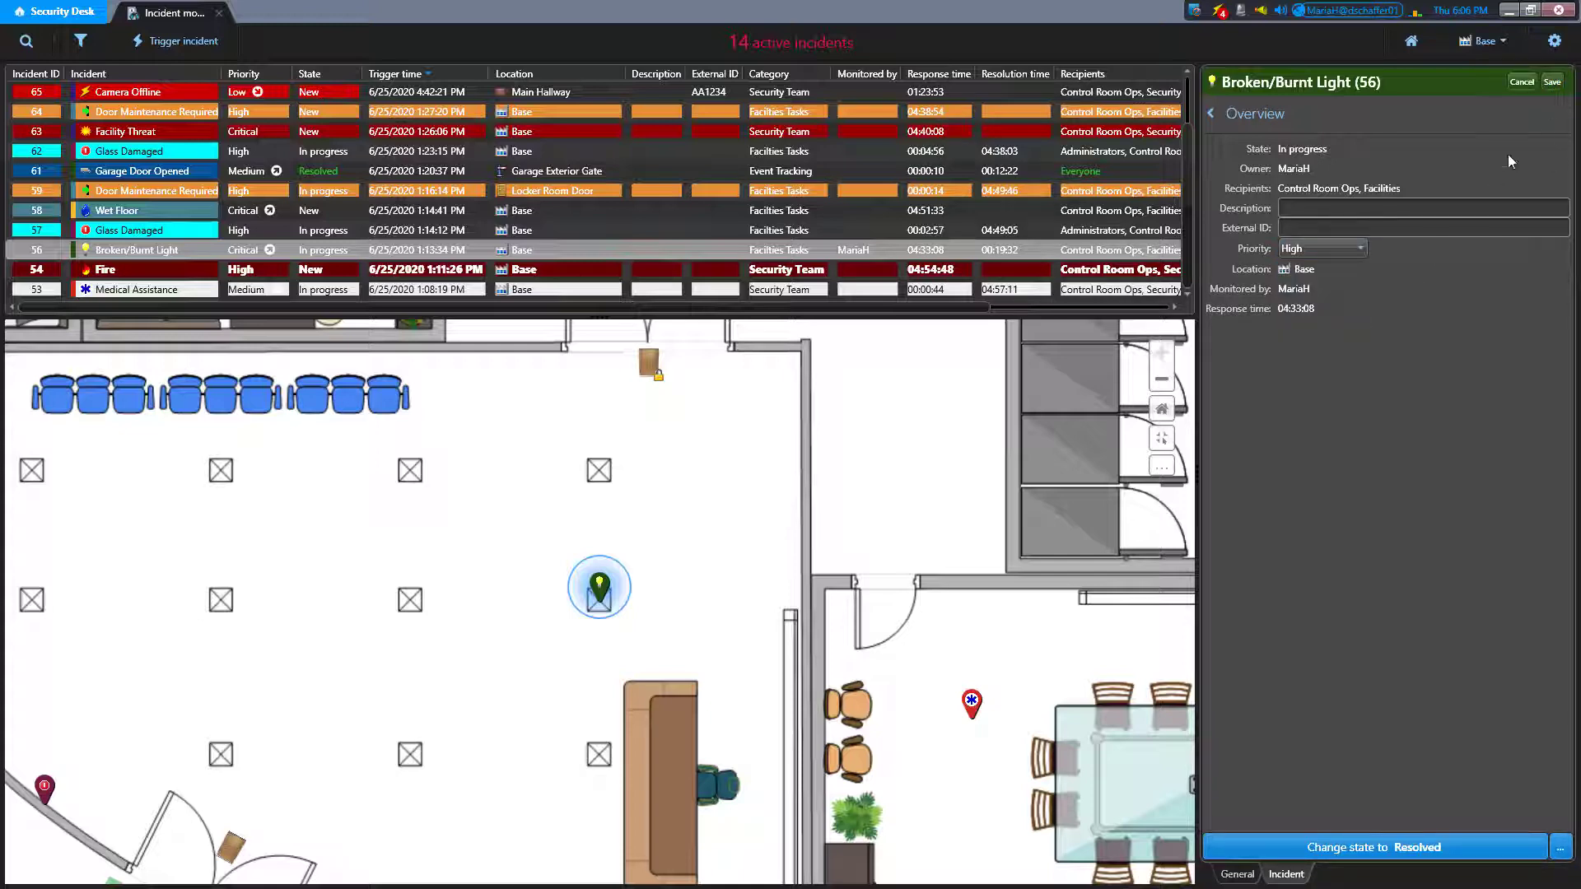
click(1552, 81)
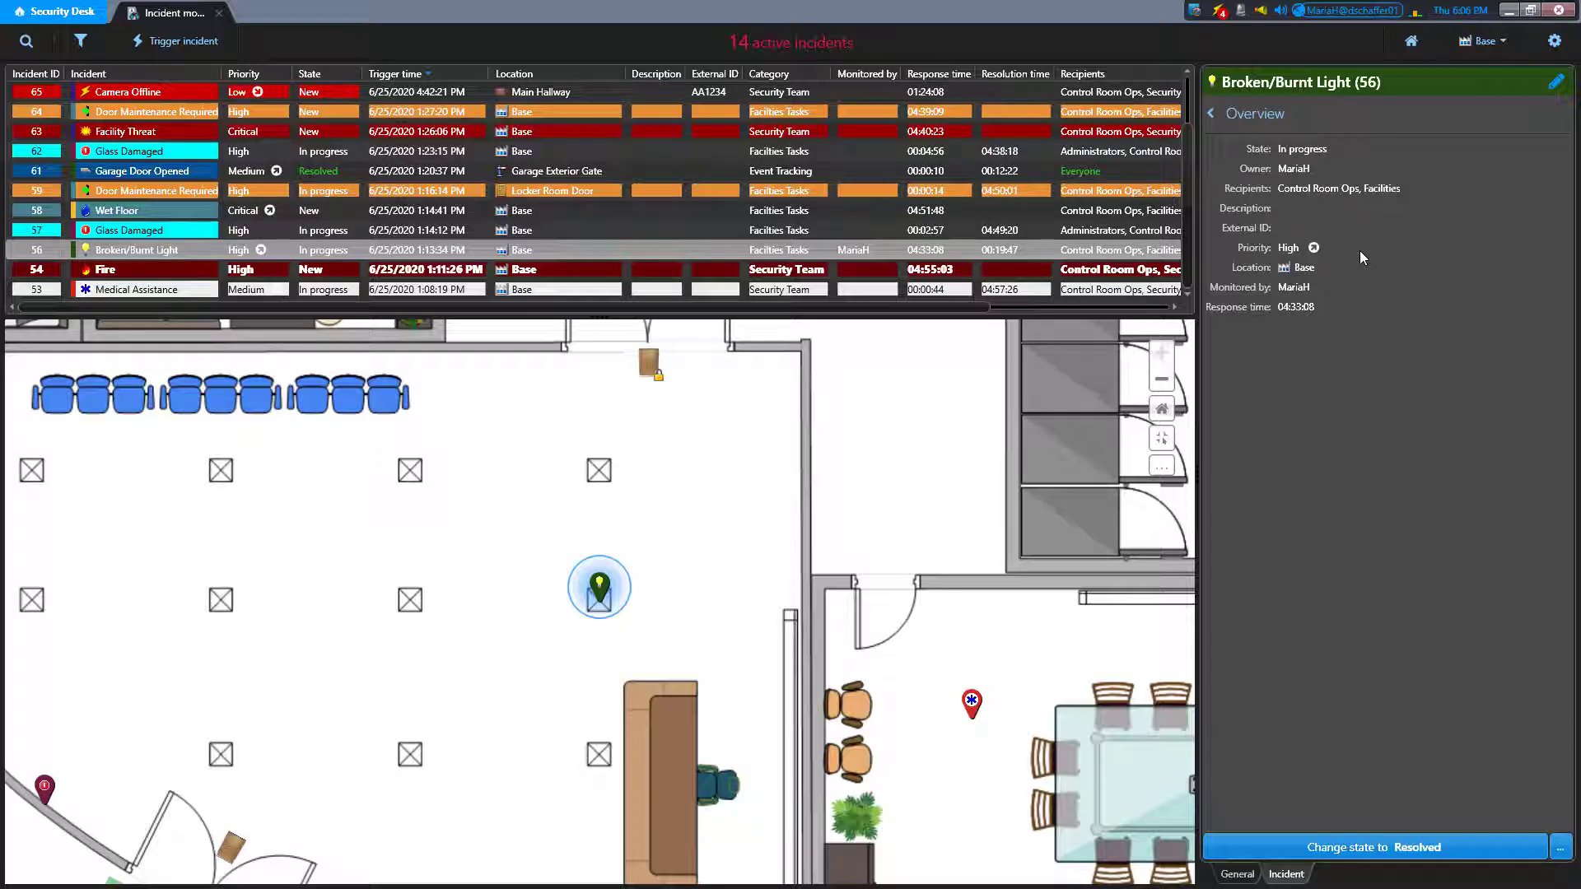
click(1282, 116)
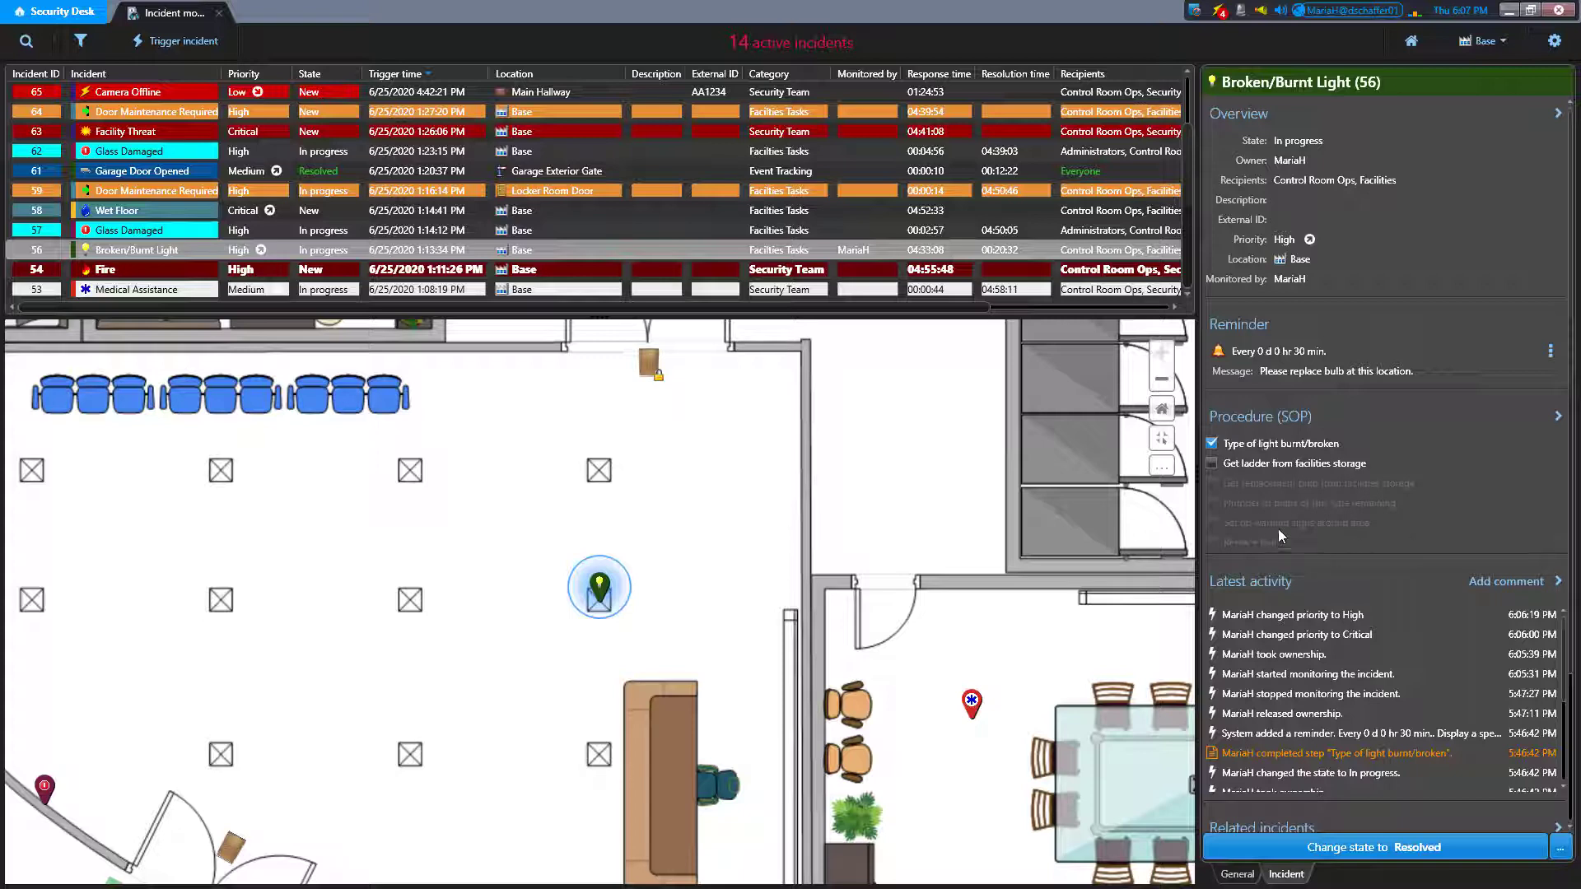
Step: Complete the ladder and replacement bulb steps of Broken/Burnt Light incident 56, and comment "5 remaining" on the number of bulbs step
click(1209, 461)
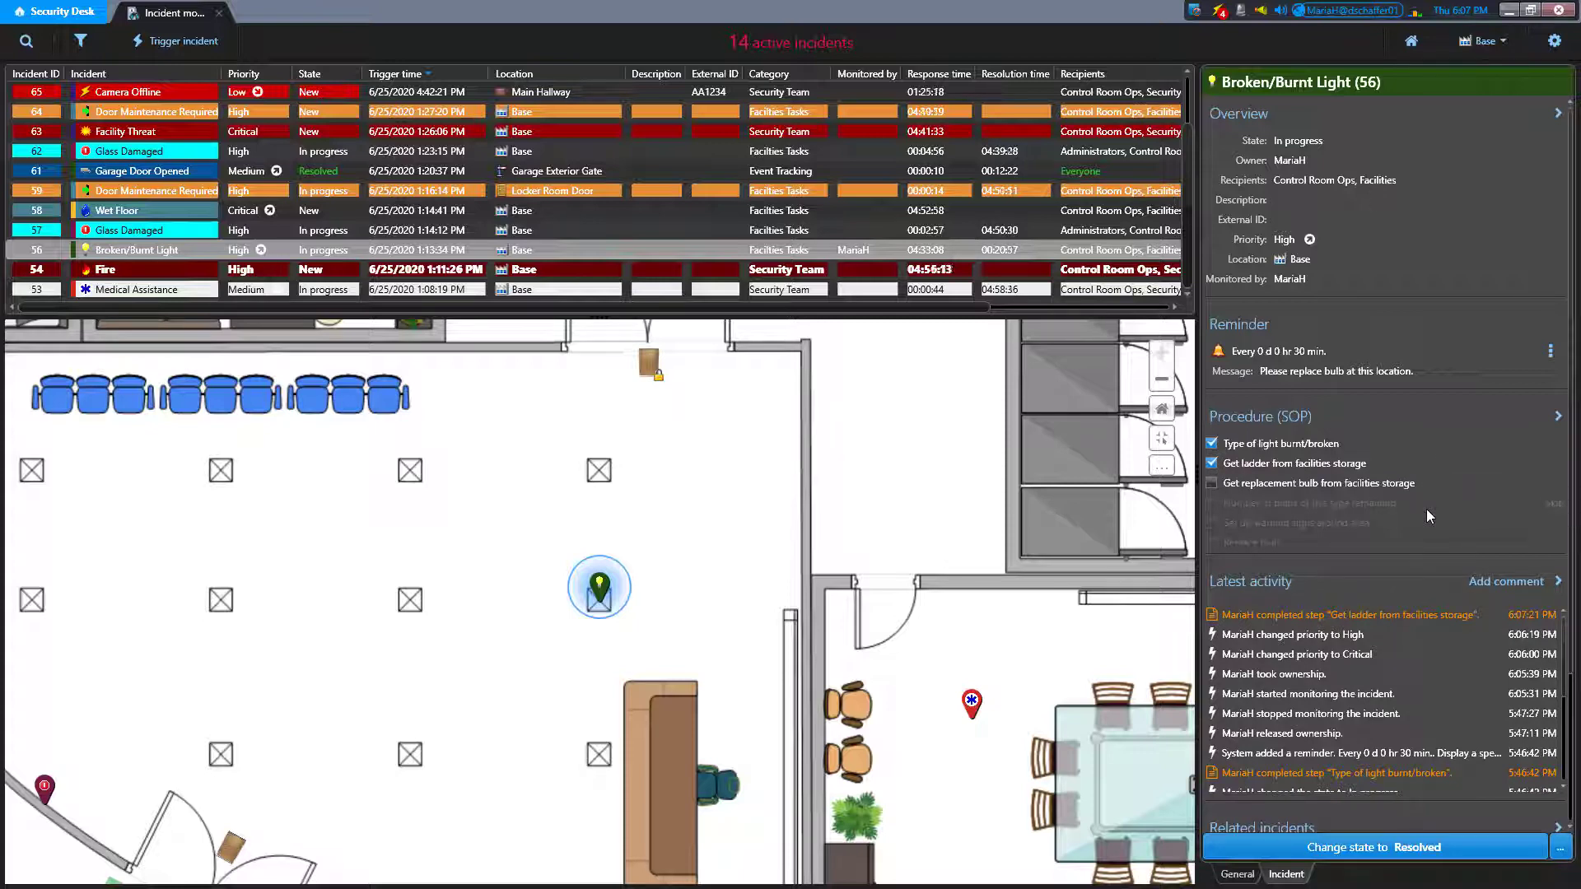
click(1212, 483)
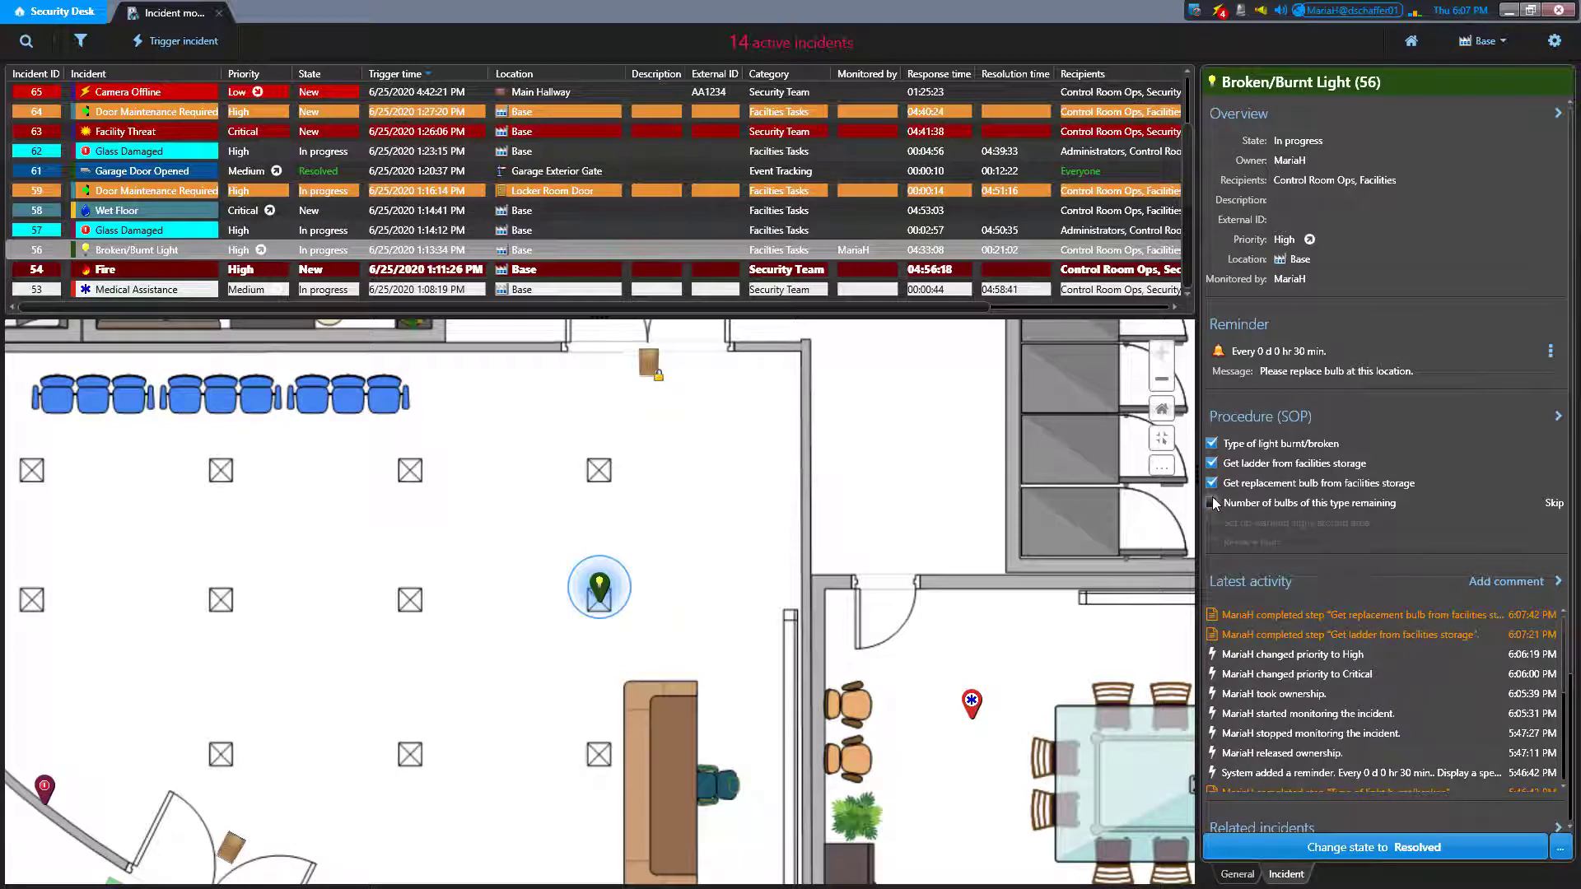
click(1212, 502)
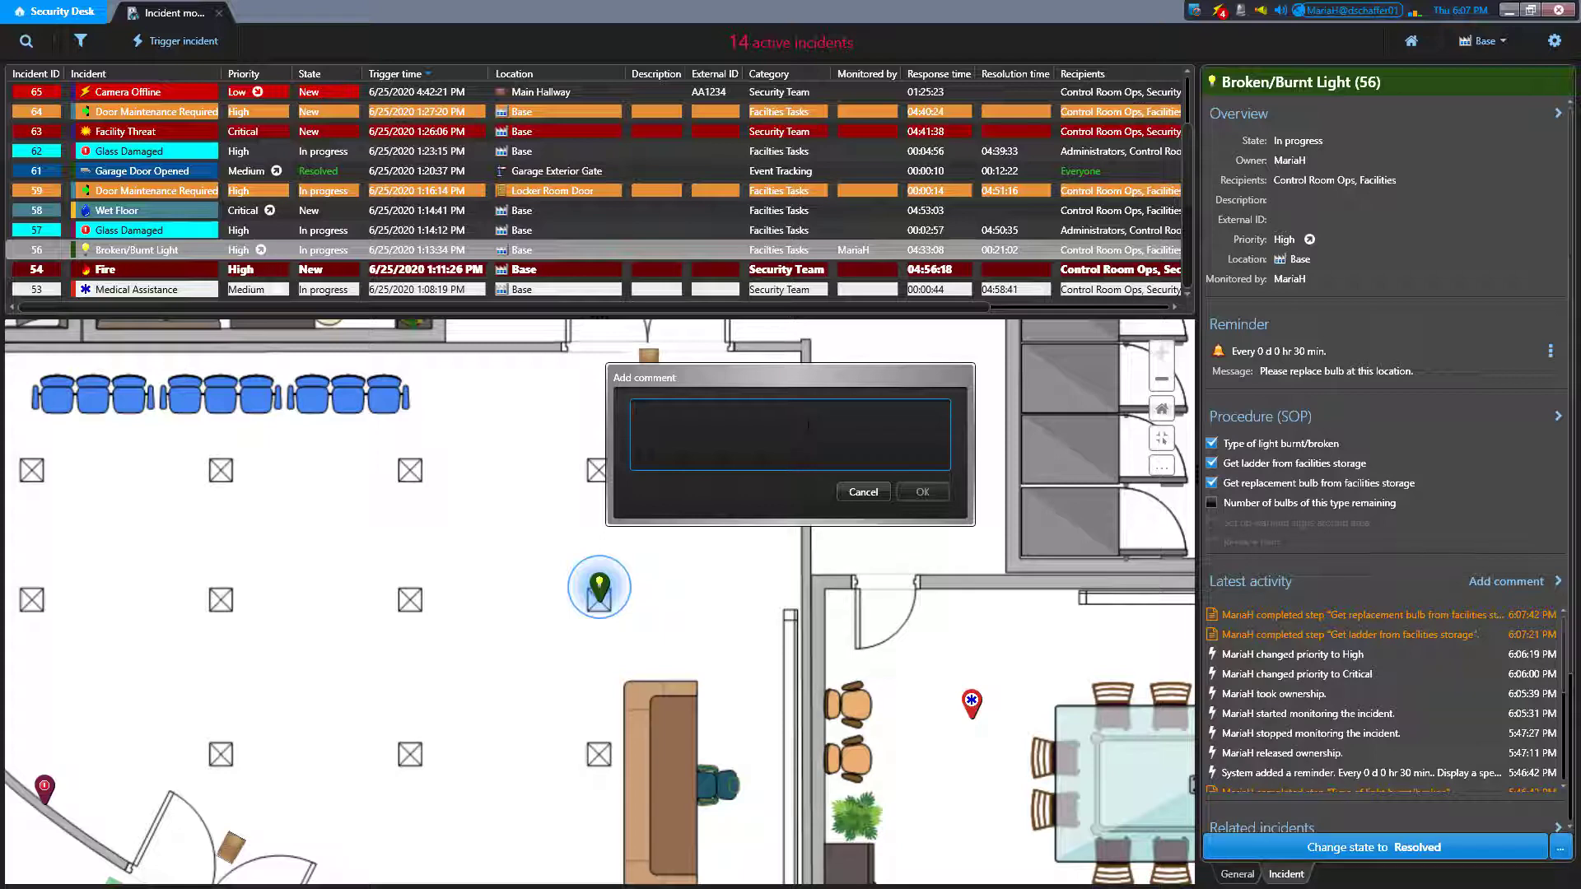
text(5 remaining)
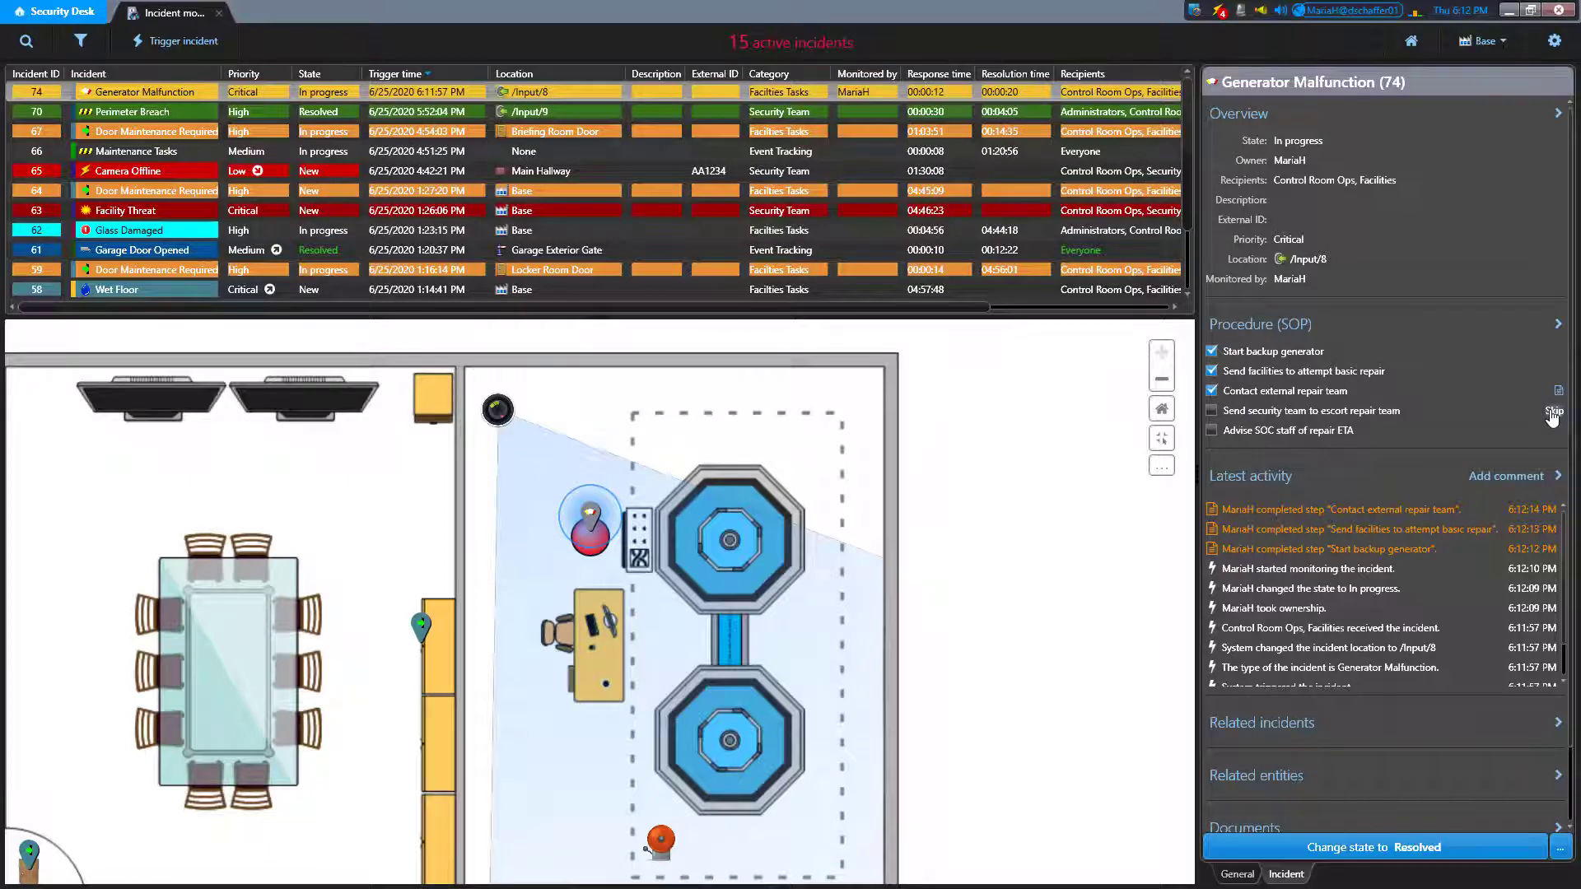
Step: Skip the security team escort step of Generator Malfunction incident 74, giving the colleague's name and "already waiting for repair team." as the reason
click(1553, 412)
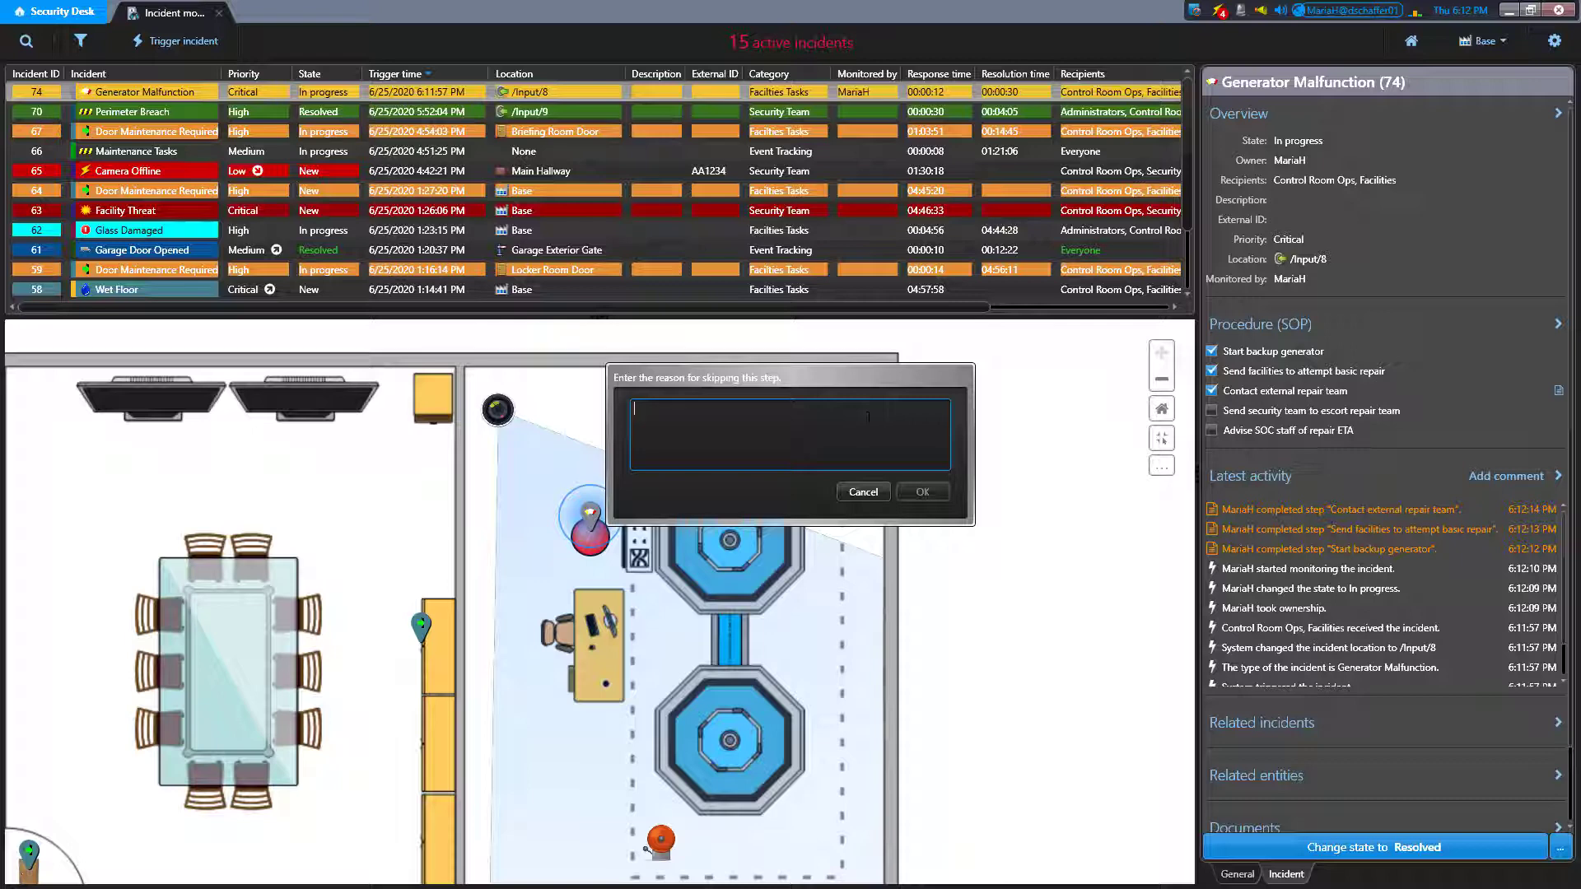
text(Frank C.)
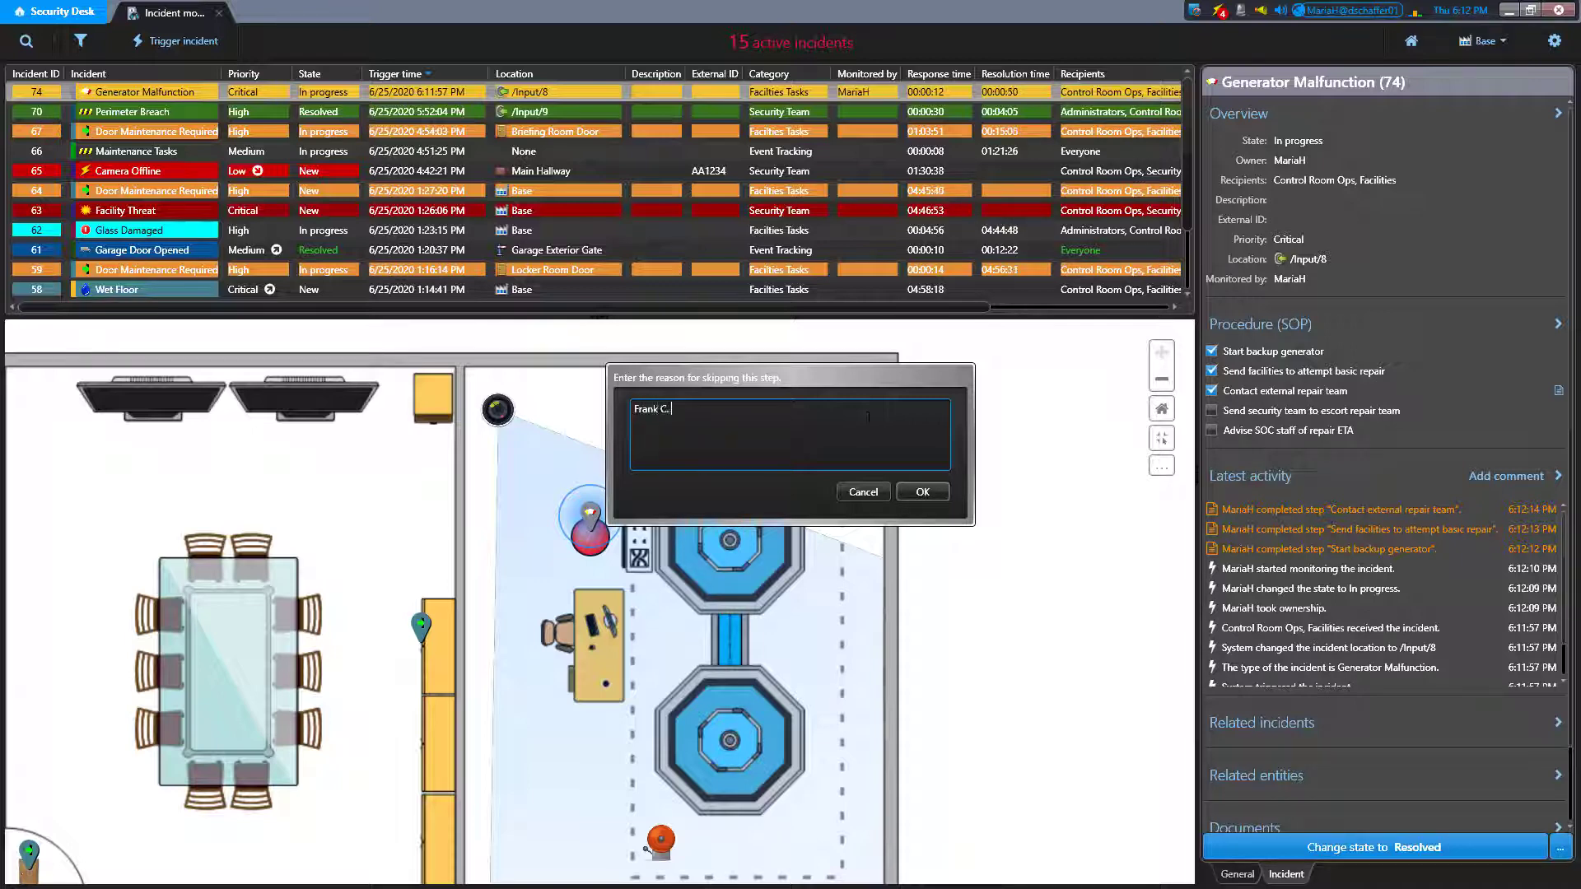
text( already waiting for repair team)
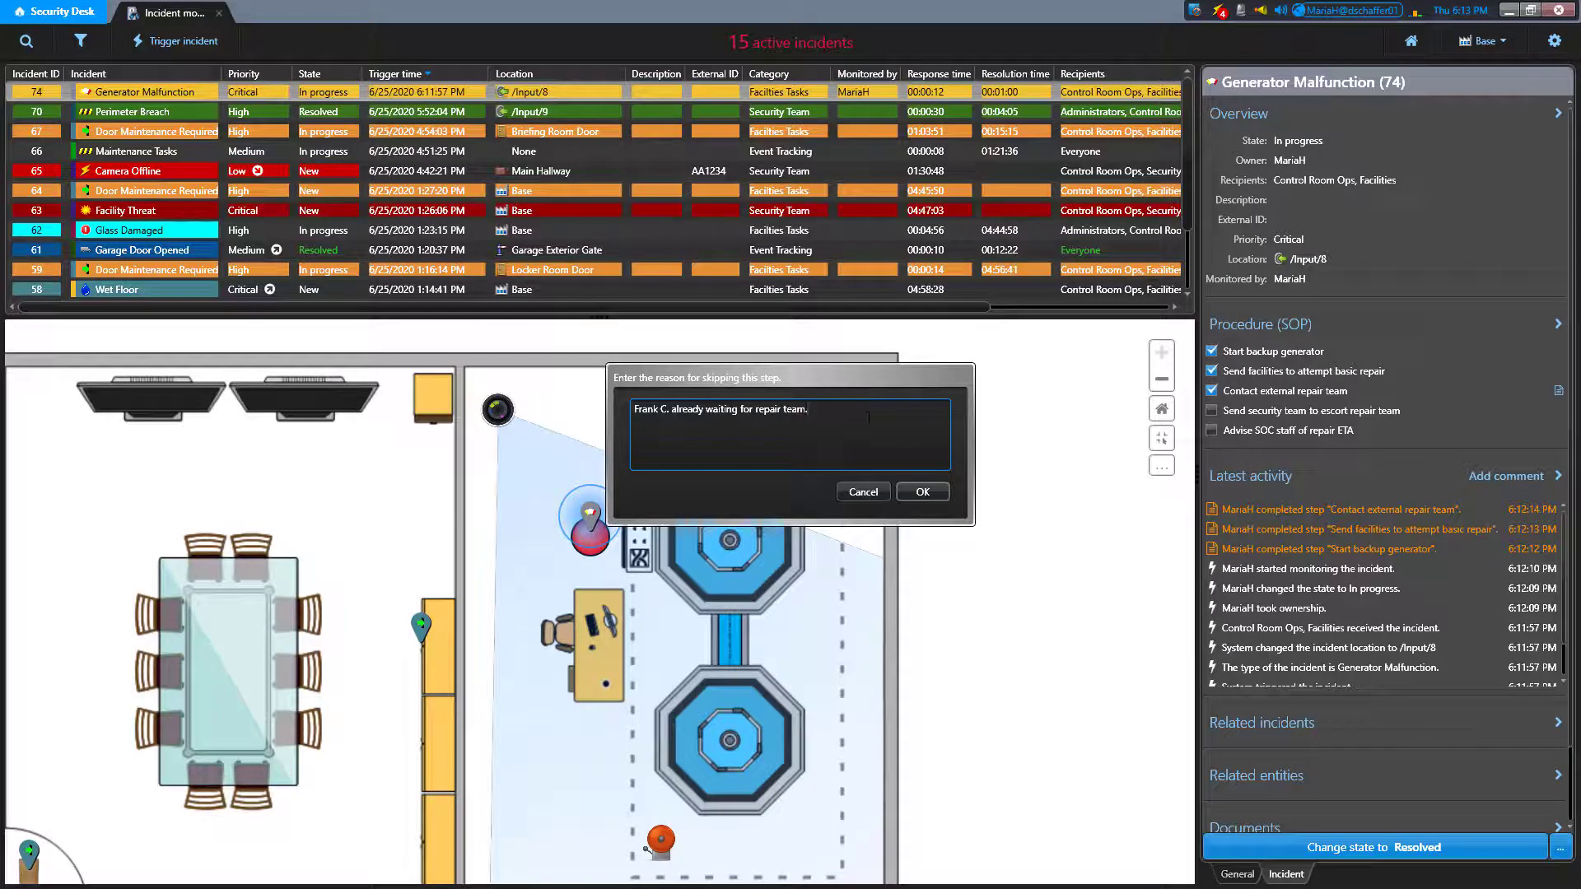
text(.)
click(916, 492)
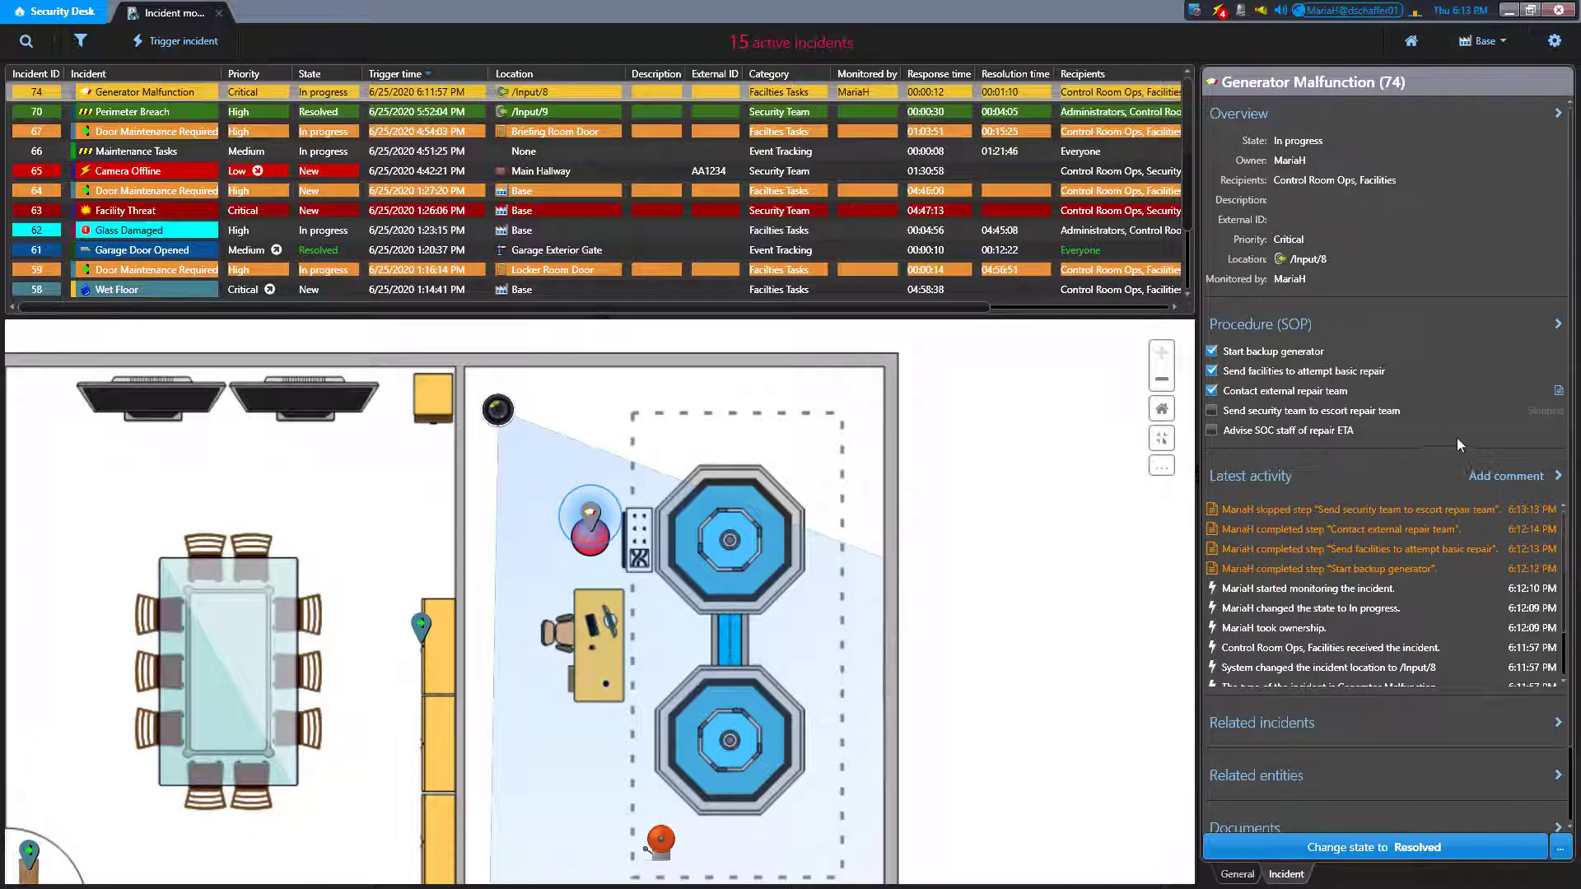
Step: Open the document attached to the Contact external repair team step, and view the procedure details of Garage Door Opened incident 61
click(1559, 393)
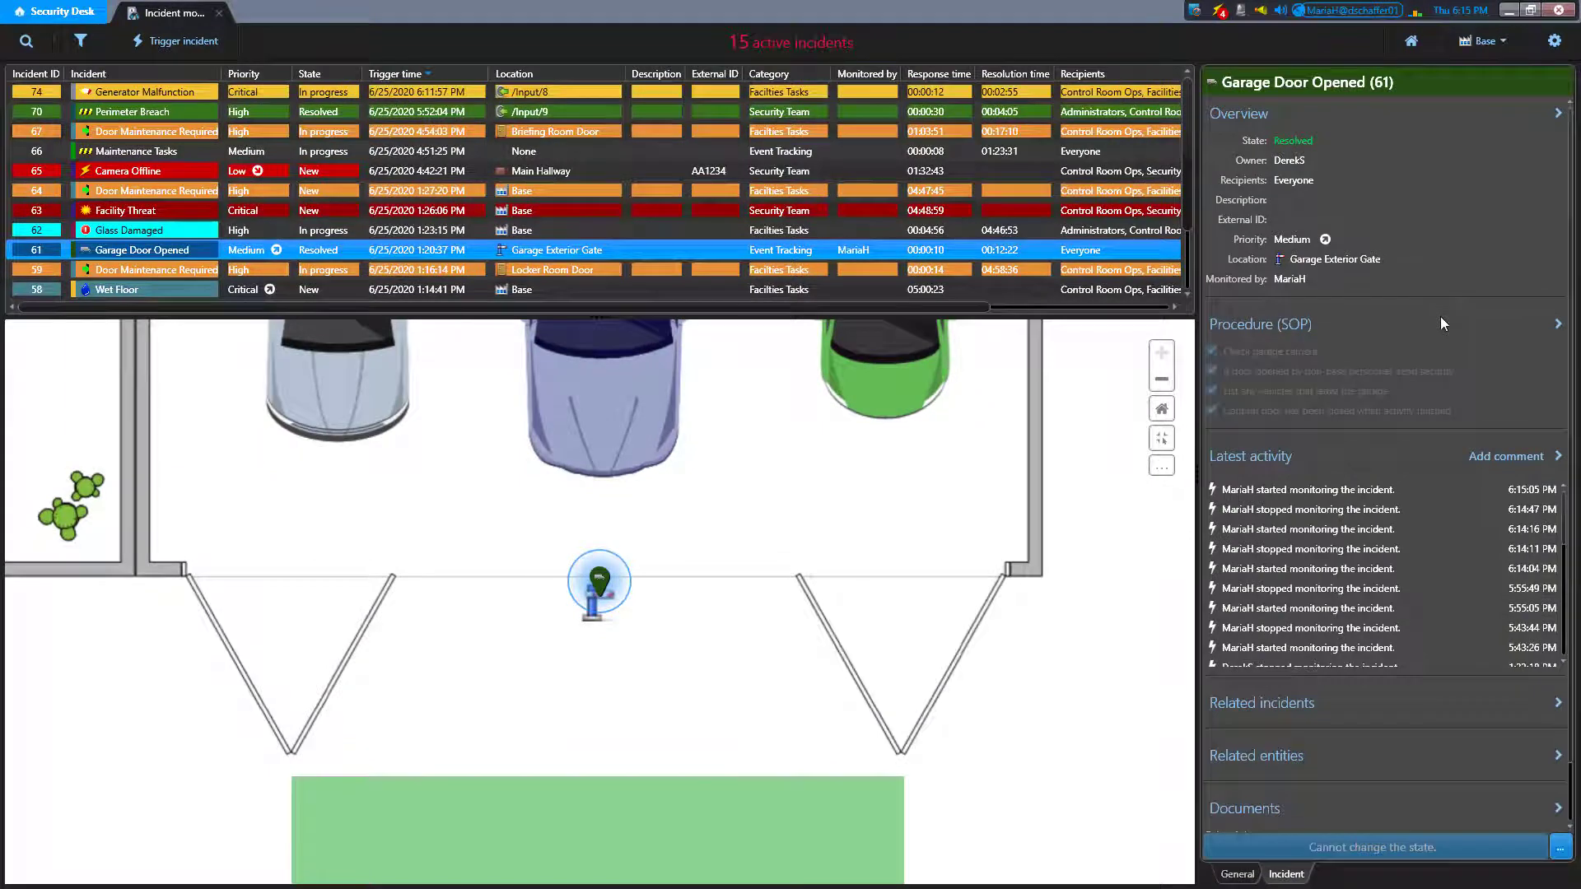
click(1281, 326)
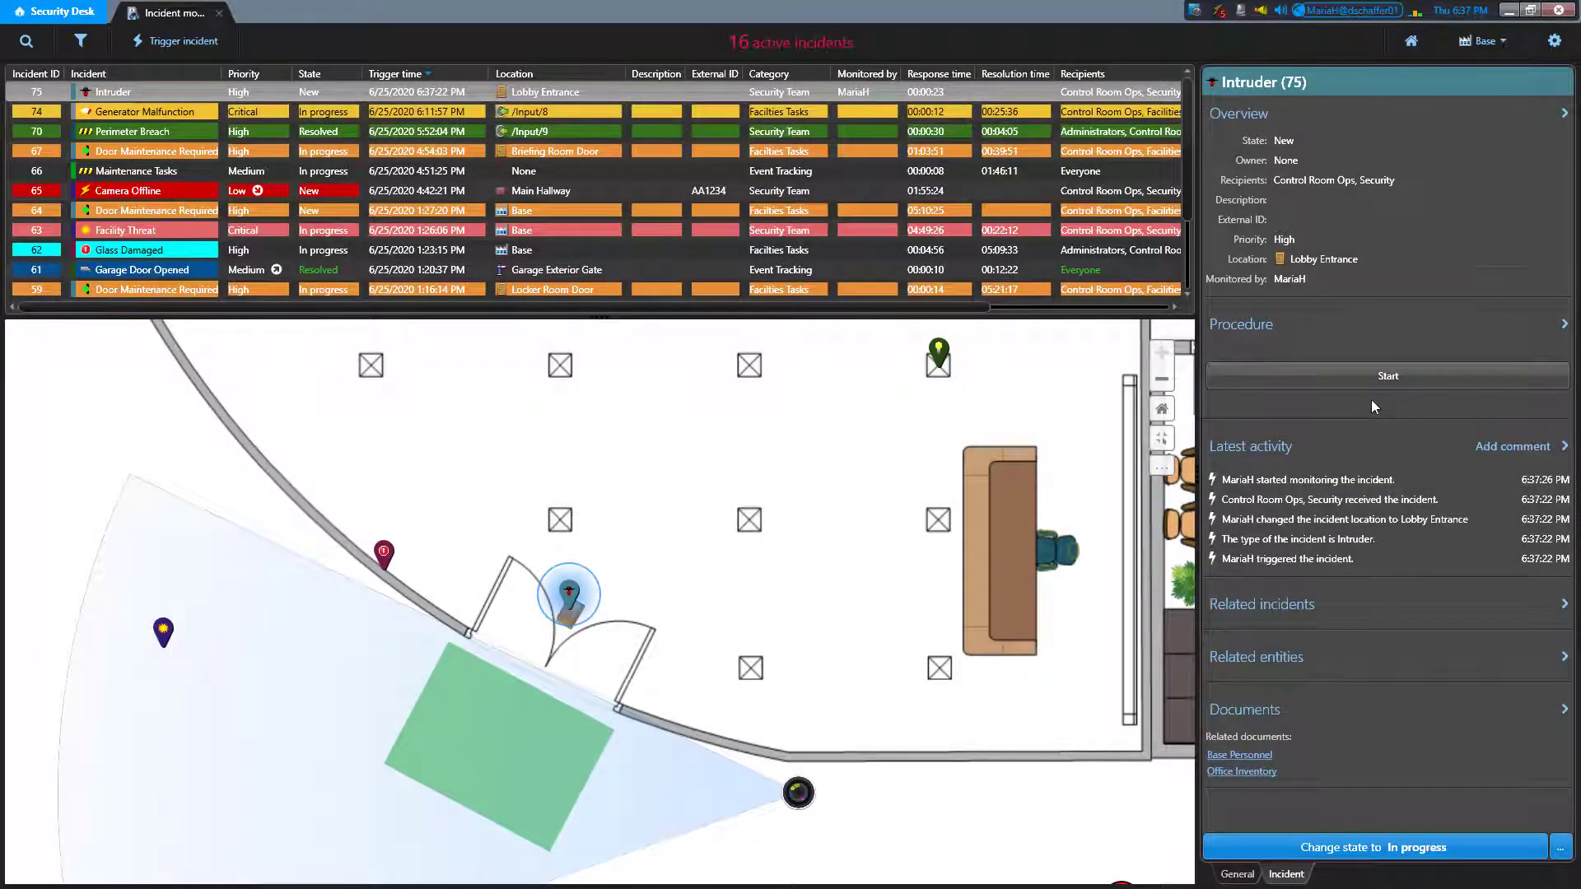
Step: Start the procedure of Intruder incident 75 and complete its Description step with "Red pants, blue shirt."
click(1344, 379)
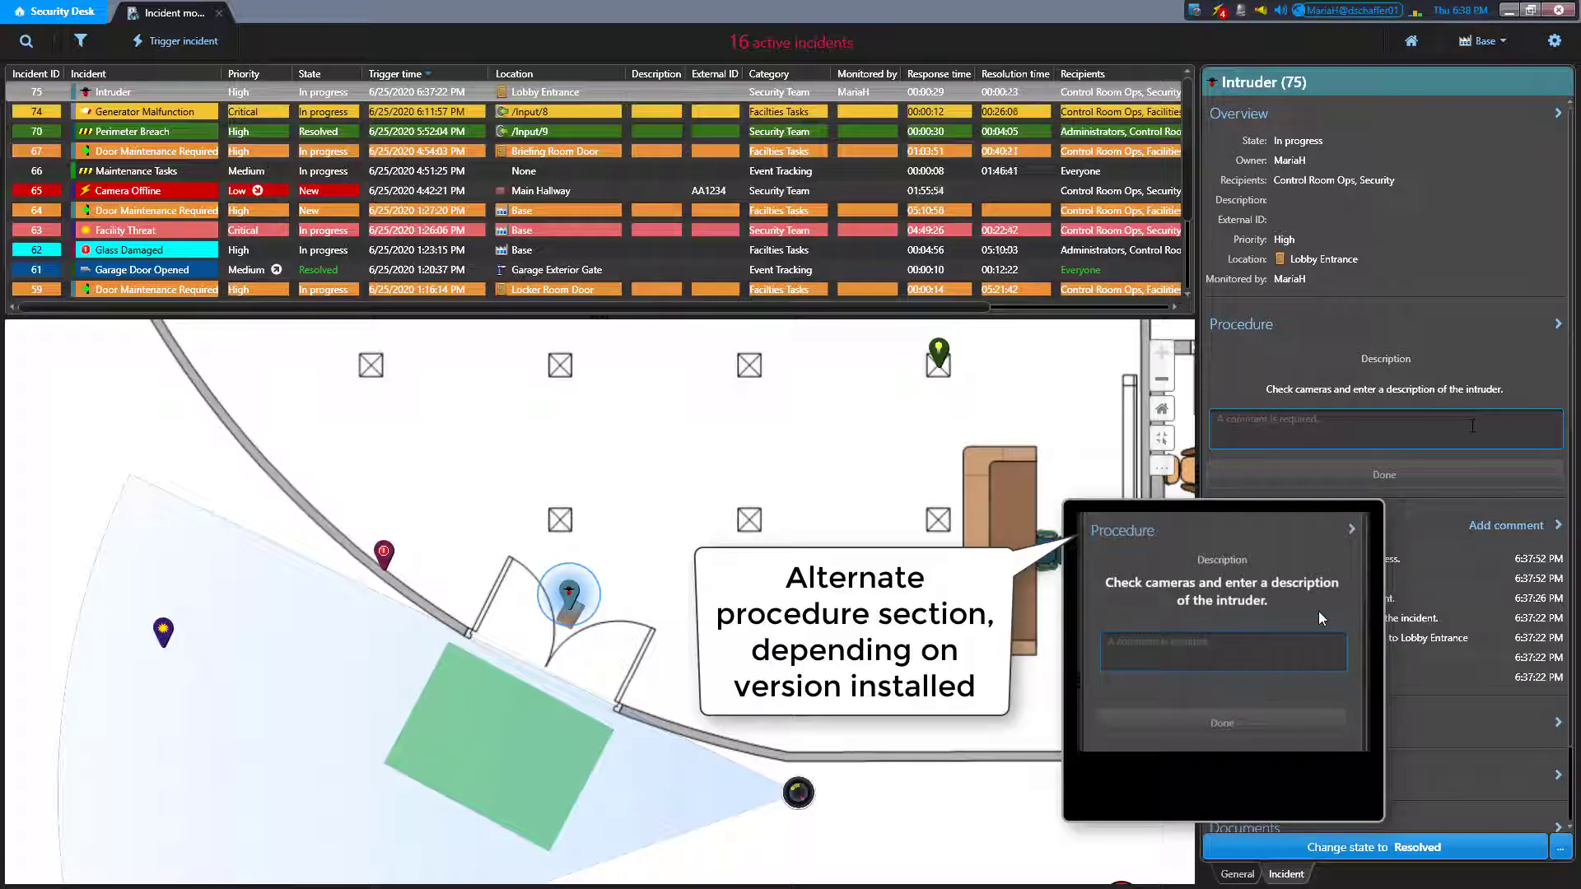
text(Red)
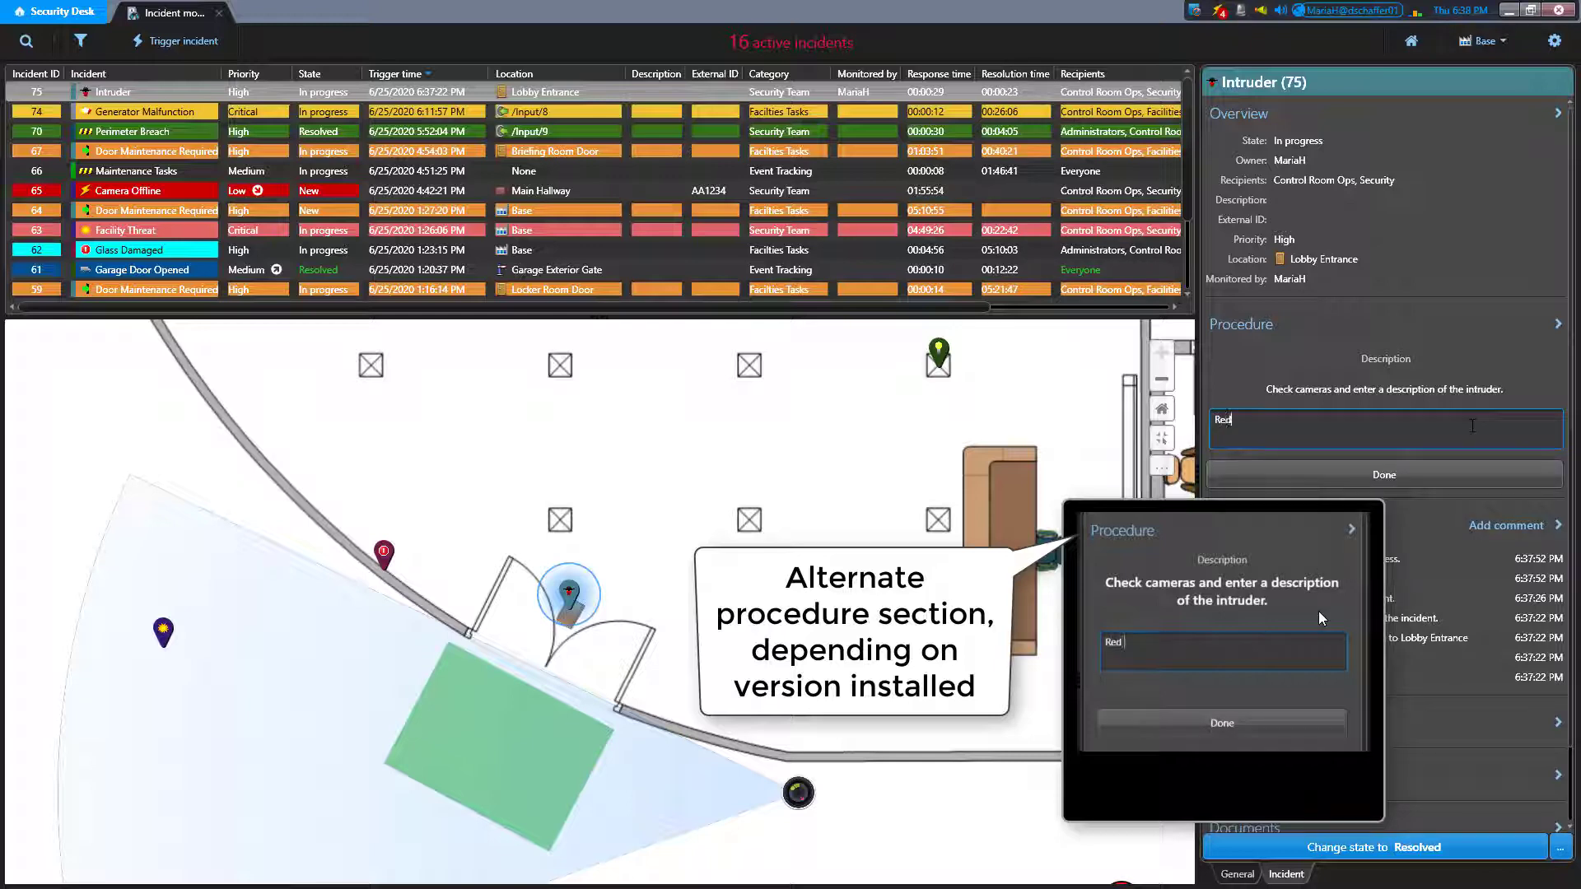
text( pants, blue shirt.)
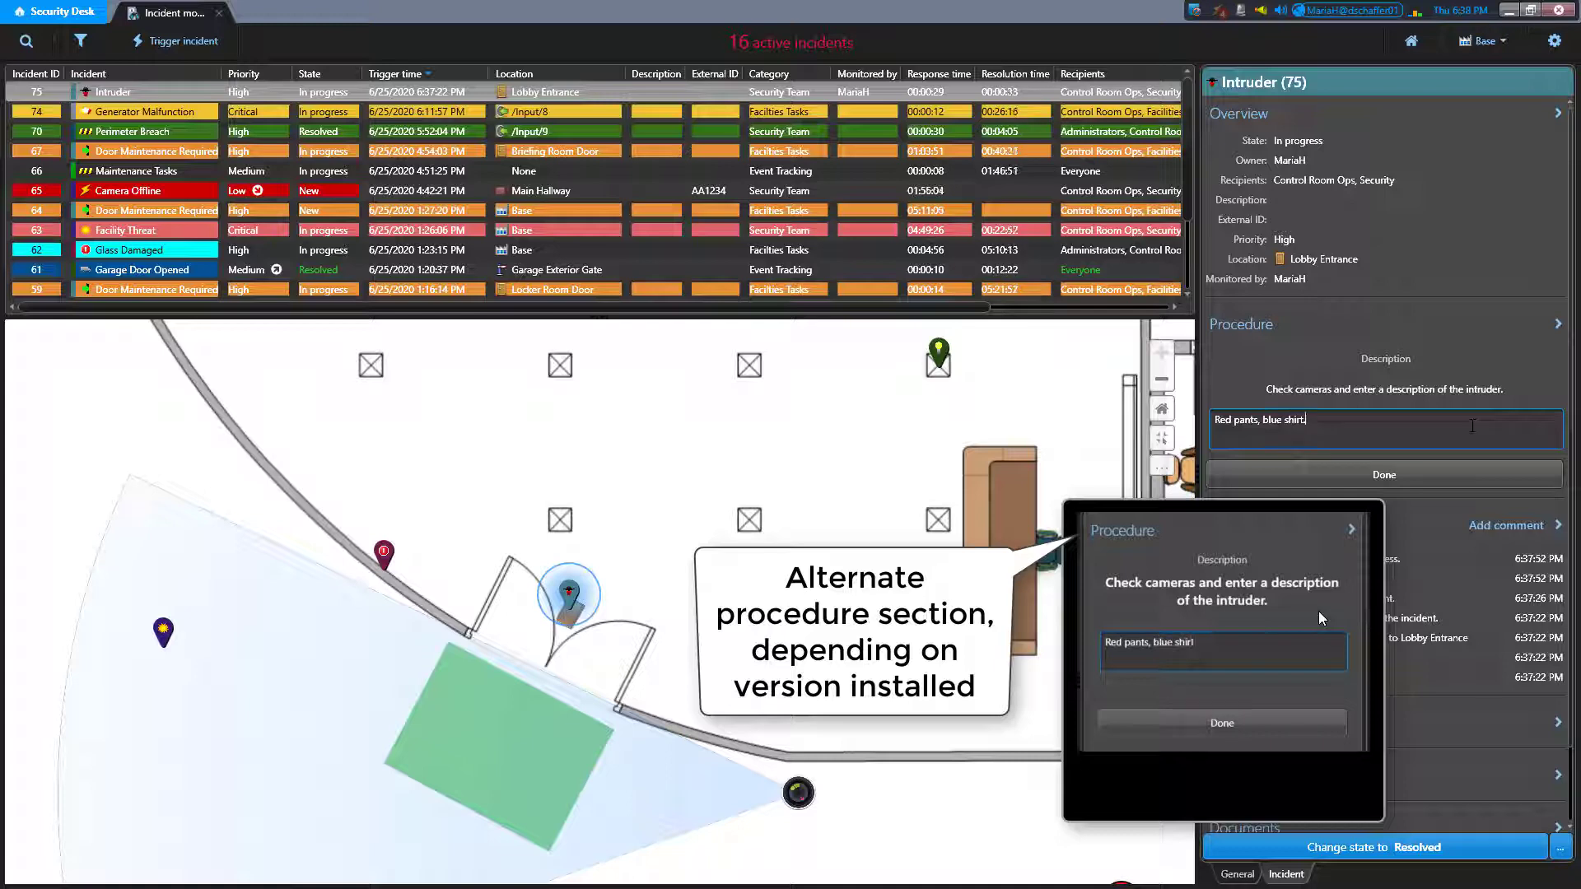
click(1449, 482)
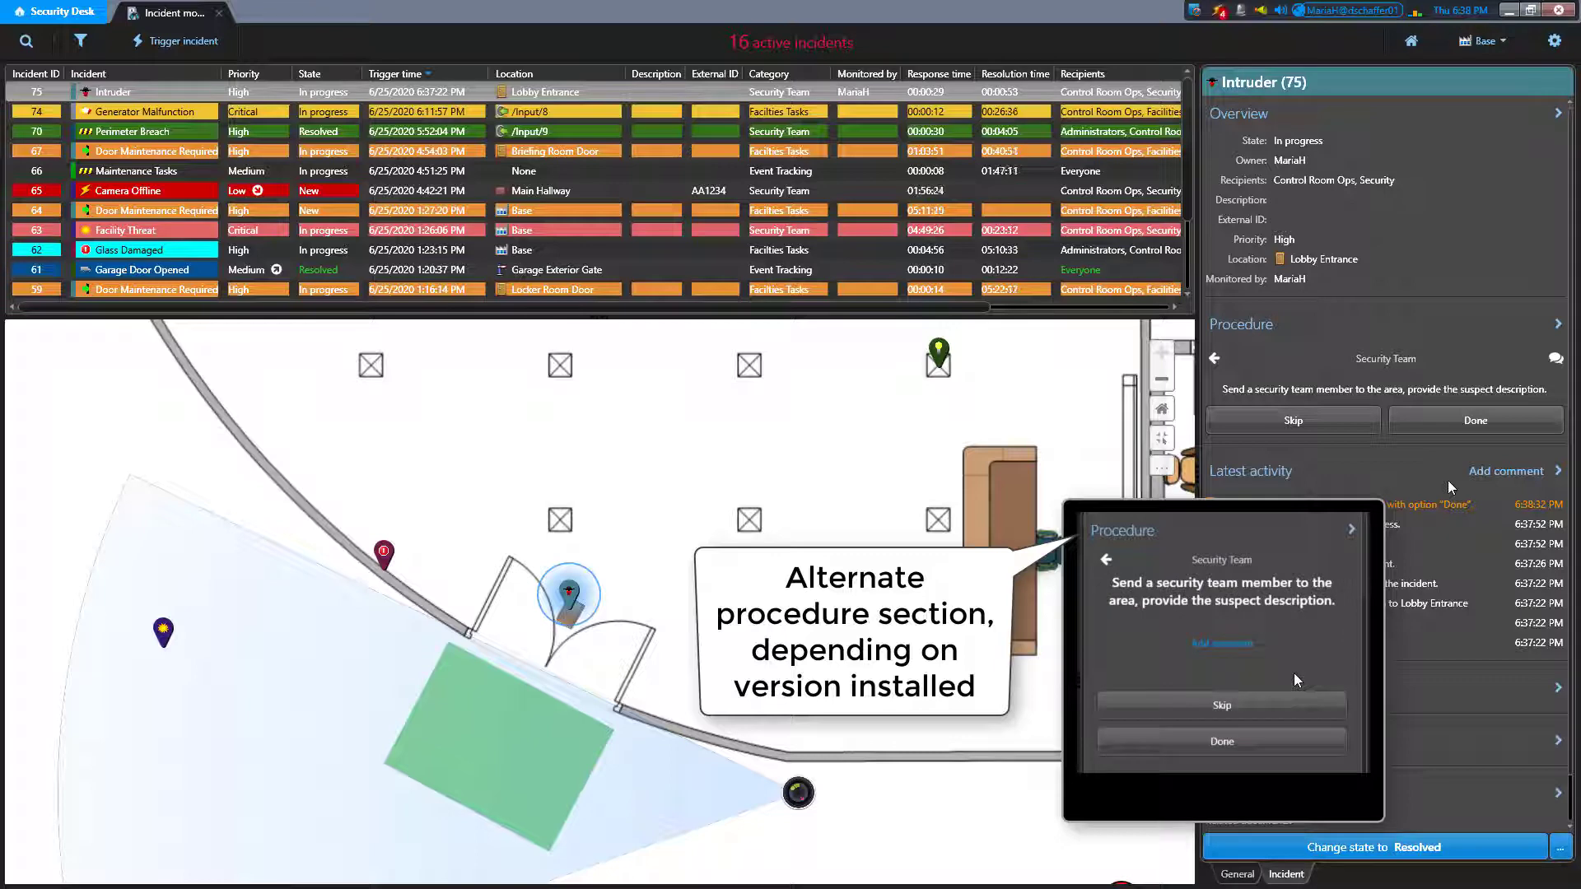
Step: Skip the Security Team step of the Intruder procedure with the reason "Security already on their way."
click(1330, 429)
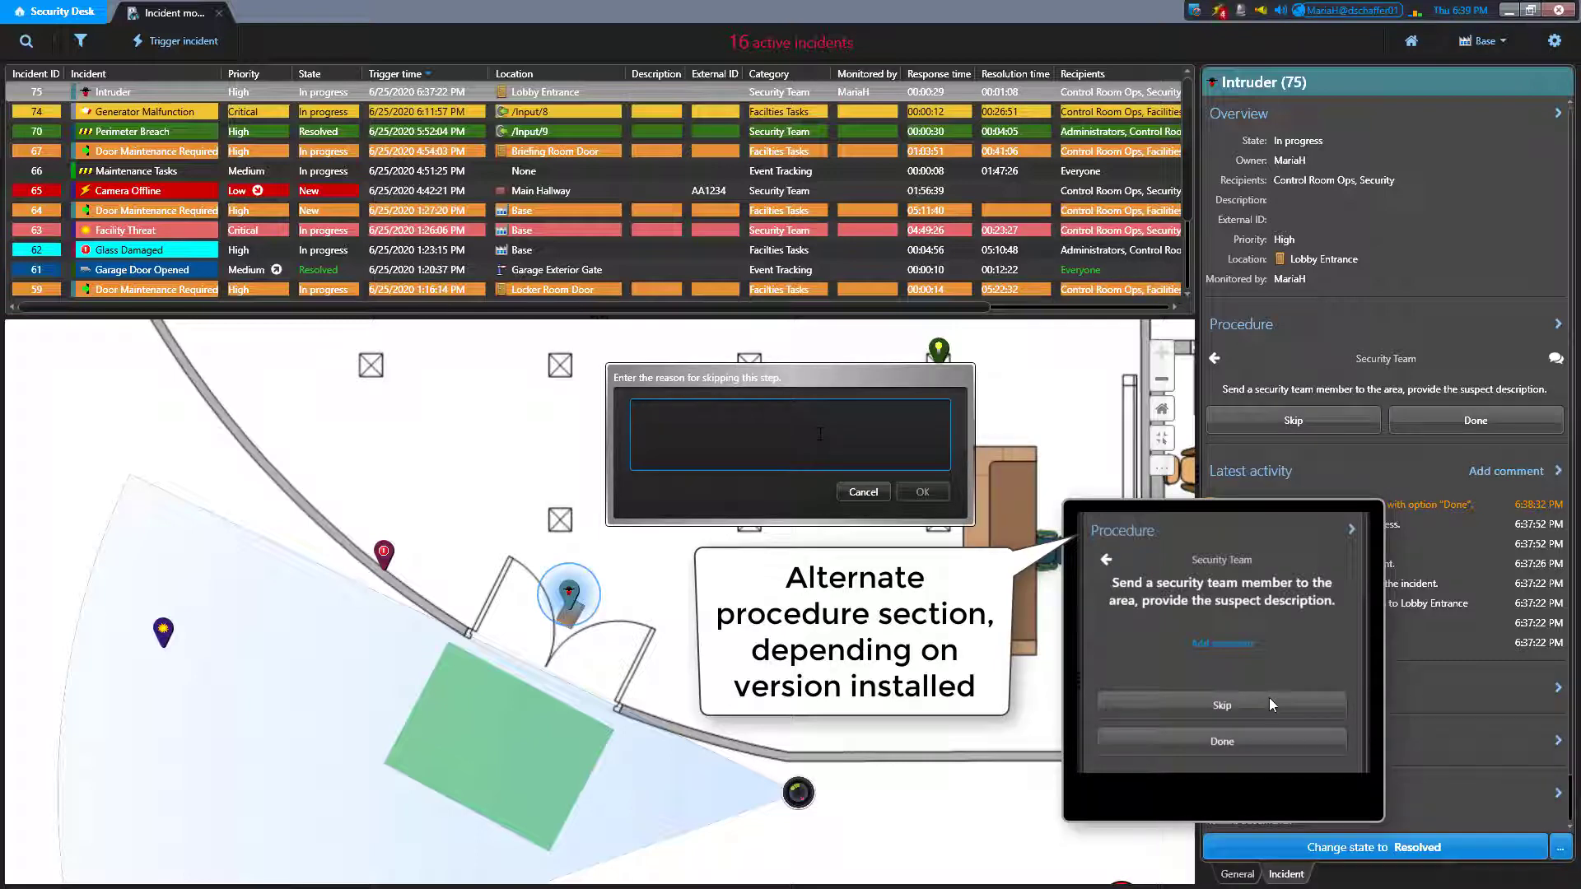
text(Secu)
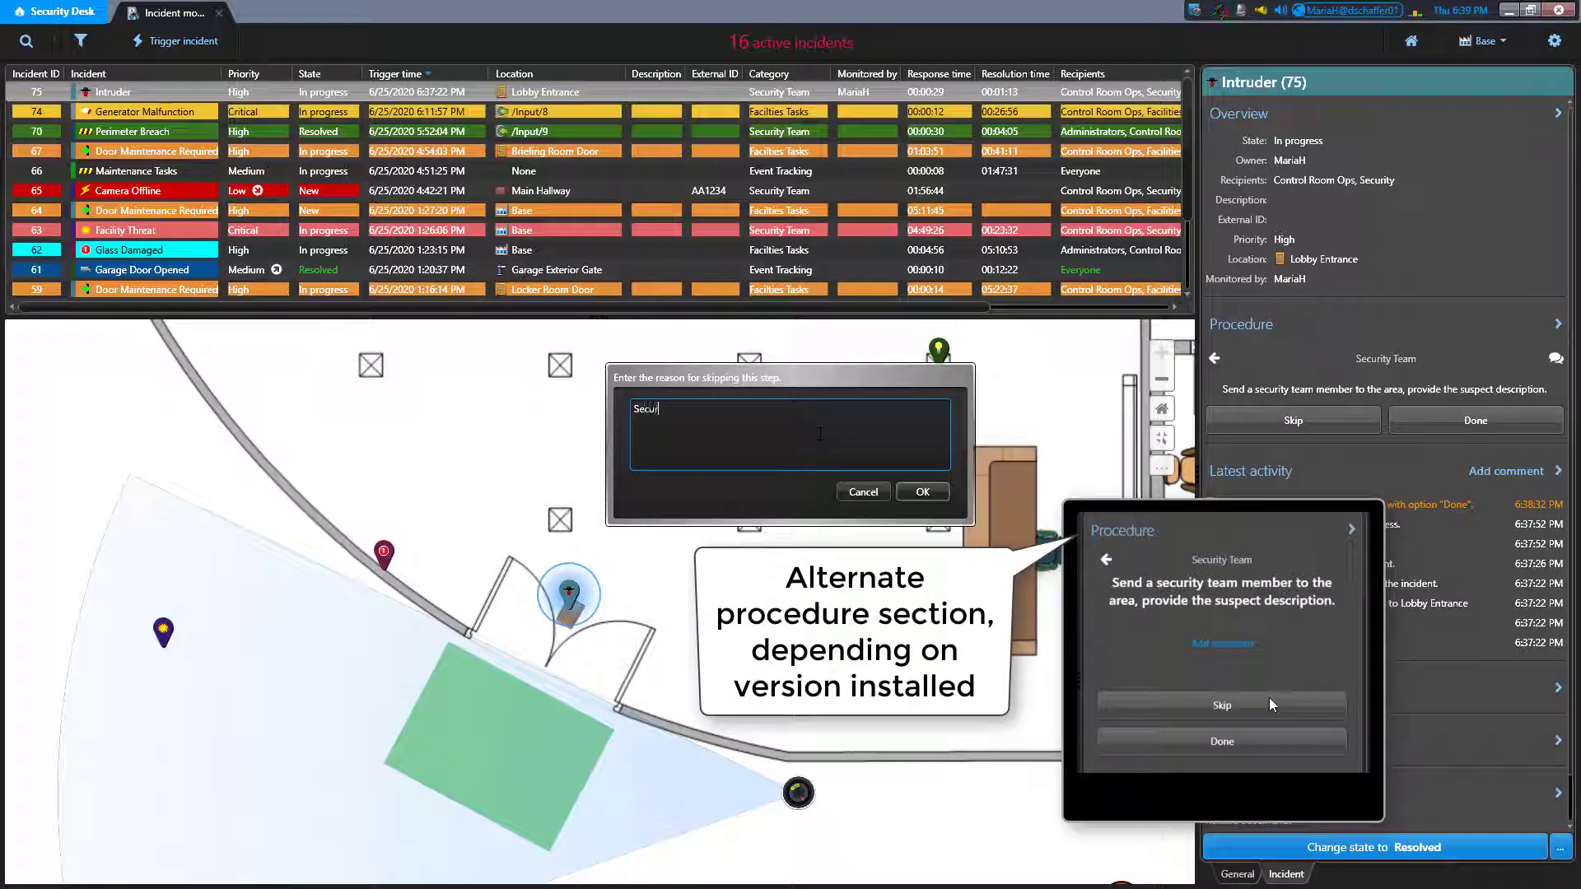
text(rity alt)
text(eady on their way.)
click(920, 493)
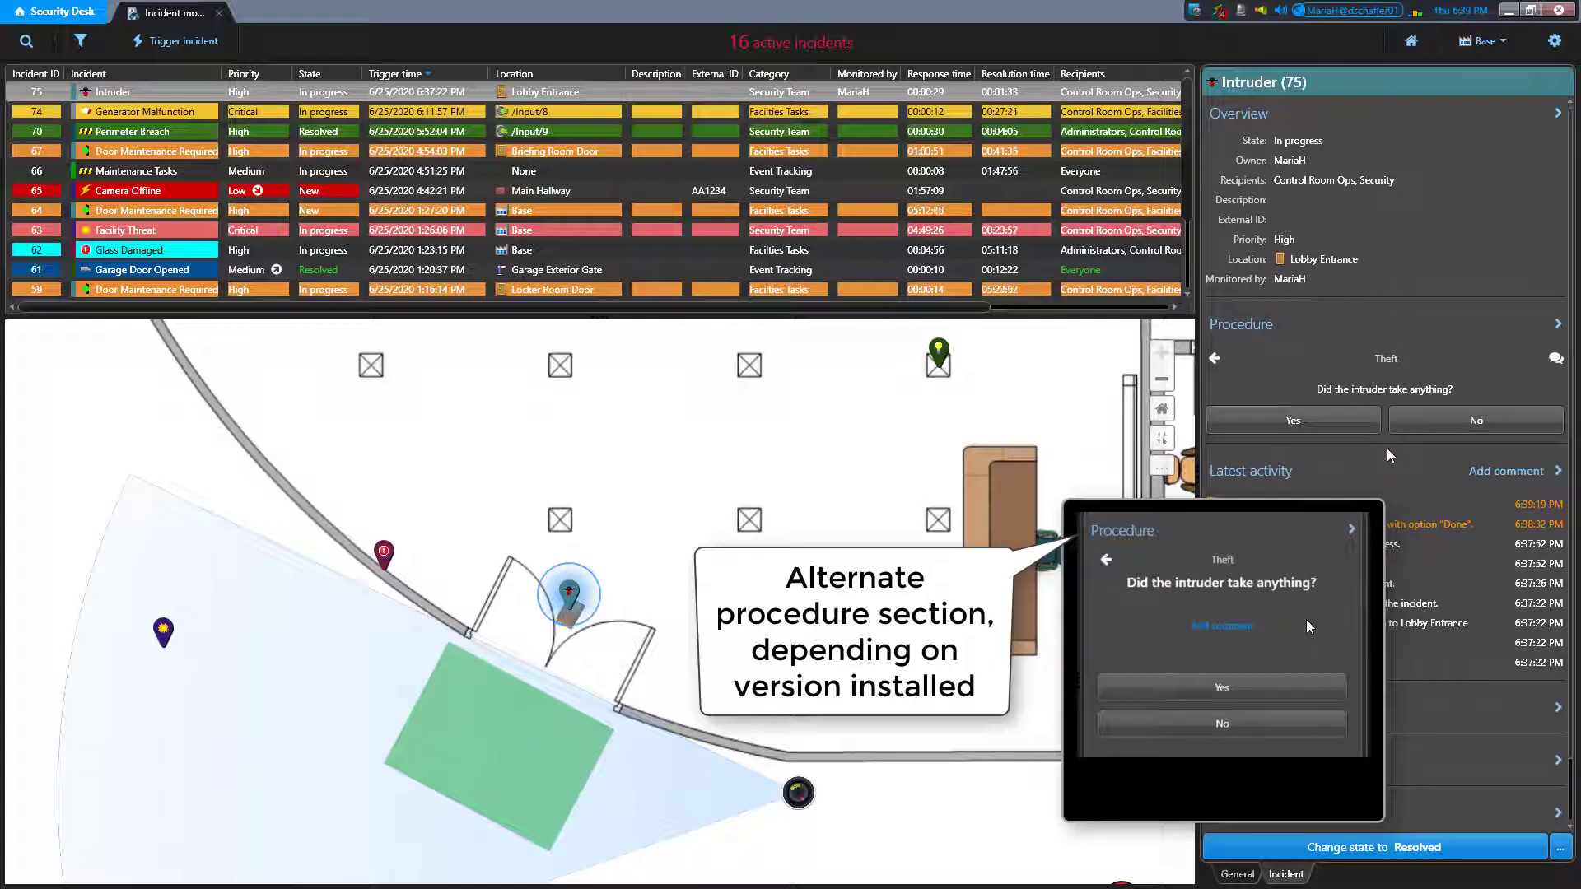
Step: Answer No to the Theft step and choose Stolen Access Card as the response to the Breach Point step
click(1455, 422)
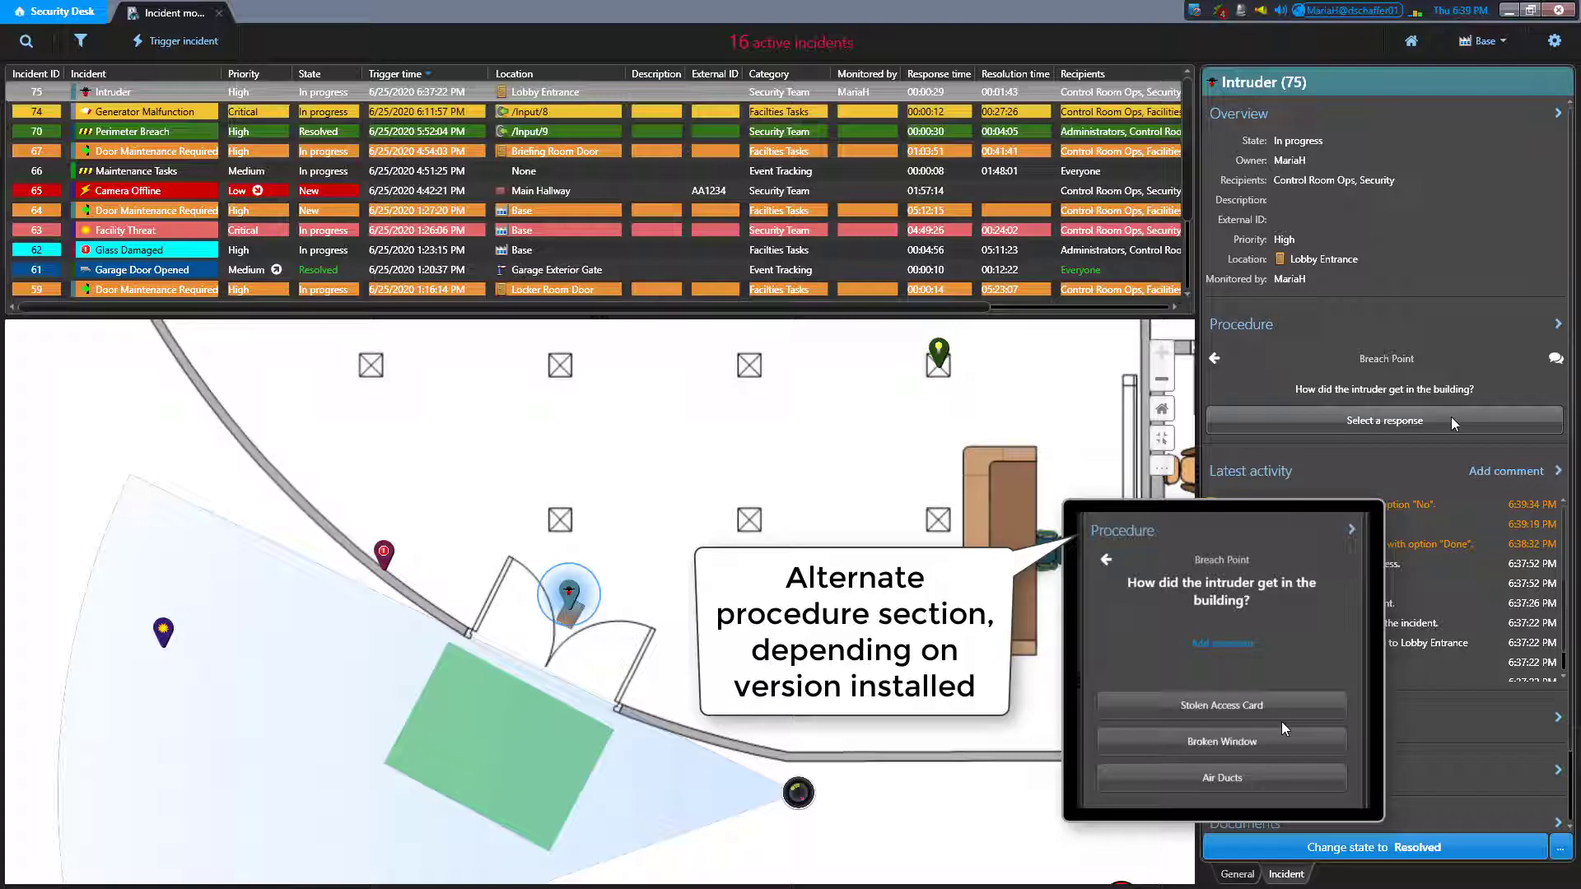
click(1452, 422)
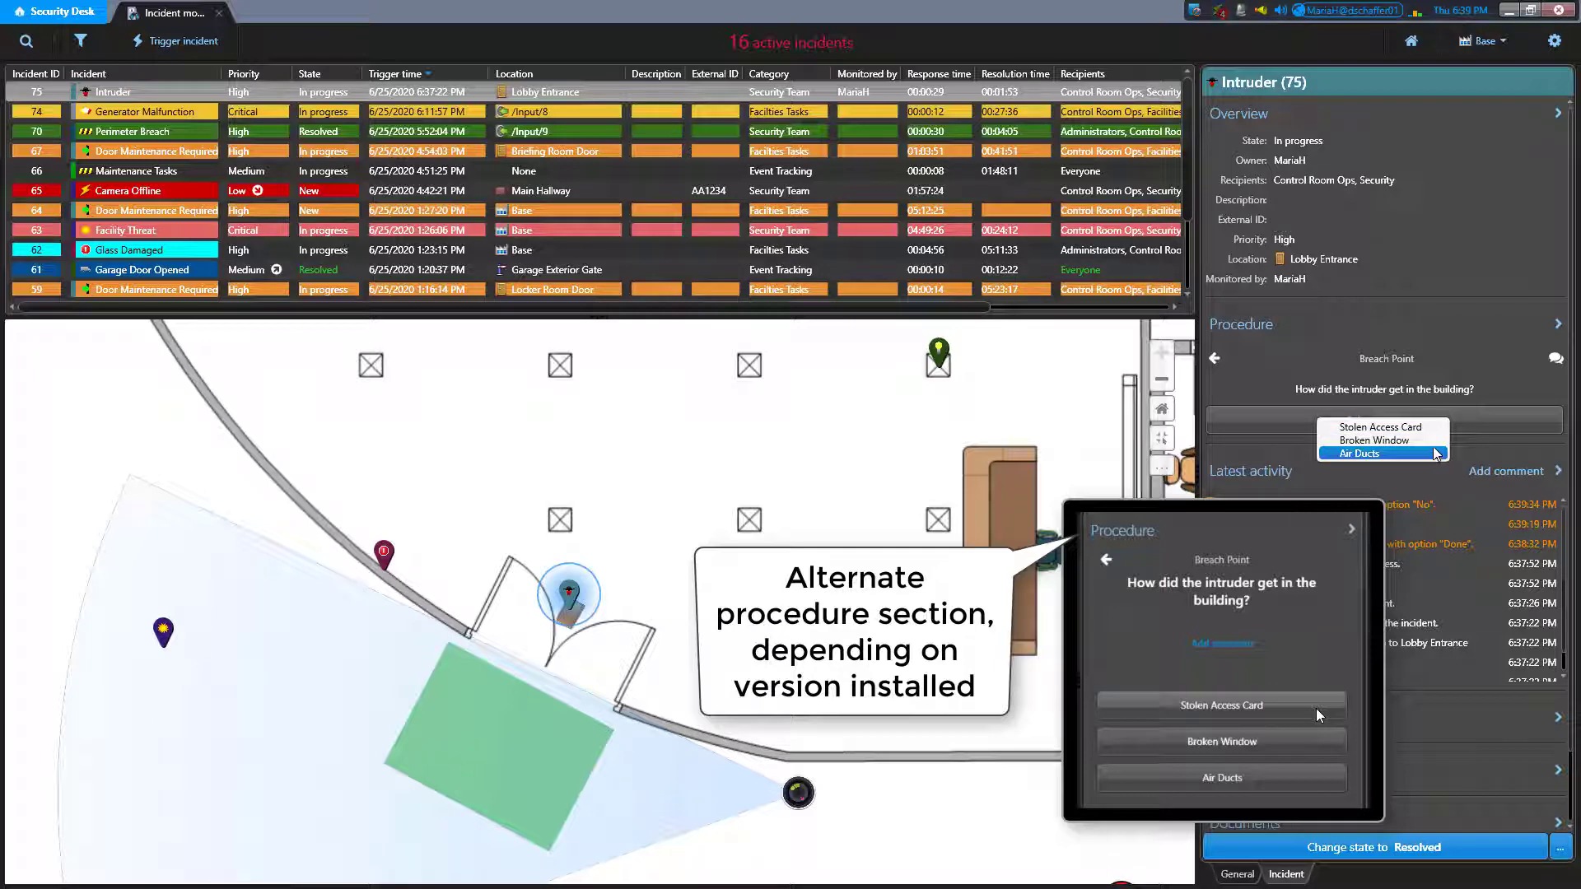
click(1425, 428)
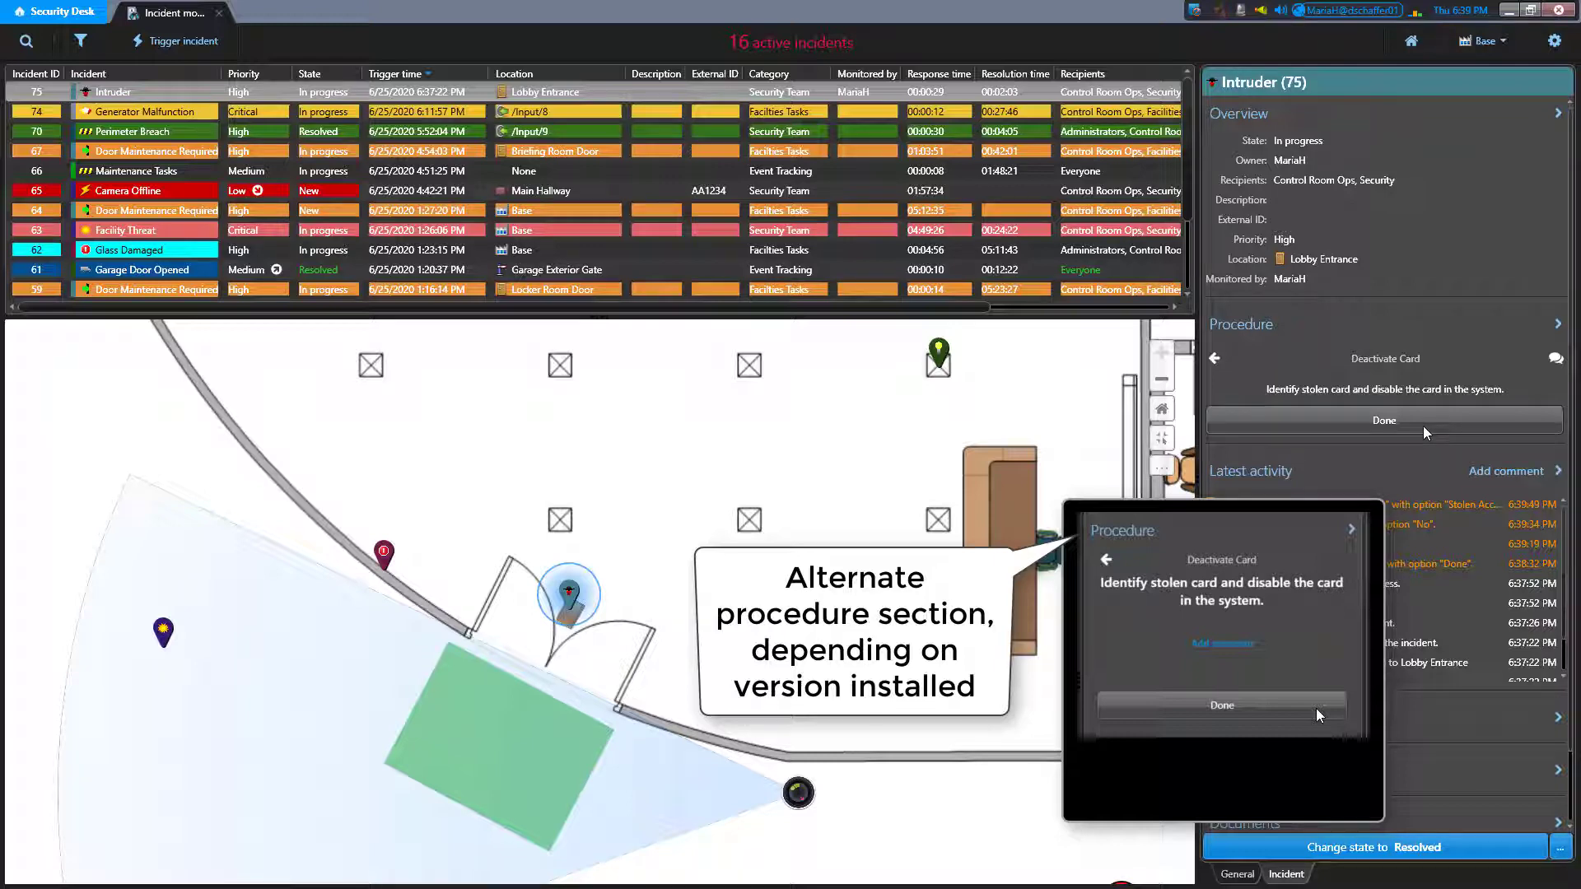
Step: Go back to the Breach Point step and choose Broken Window as the response
click(1215, 359)
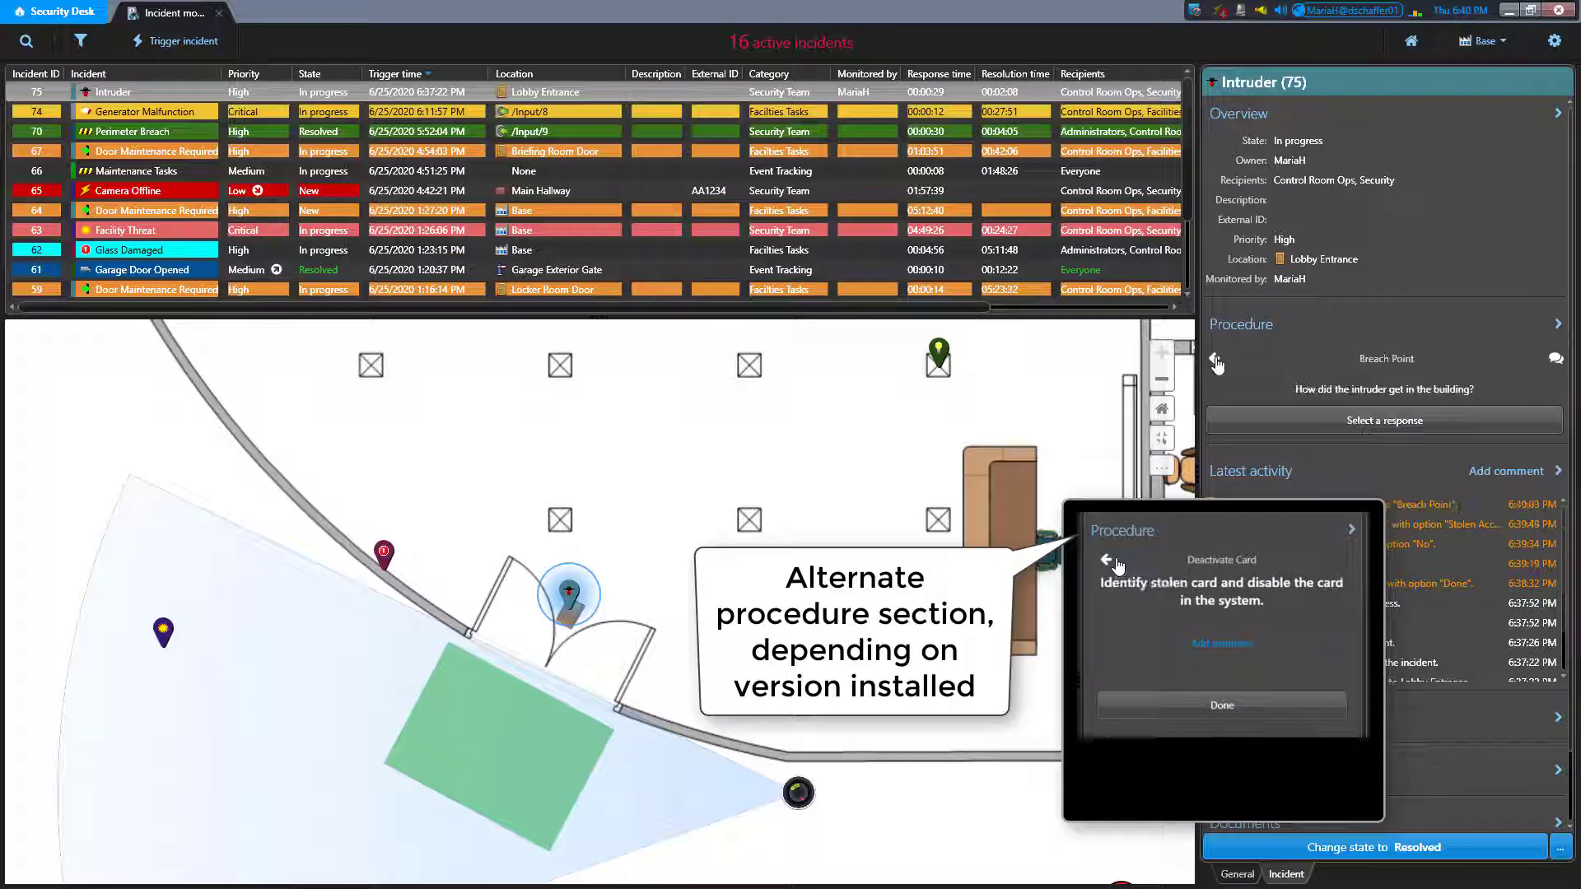
click(1466, 413)
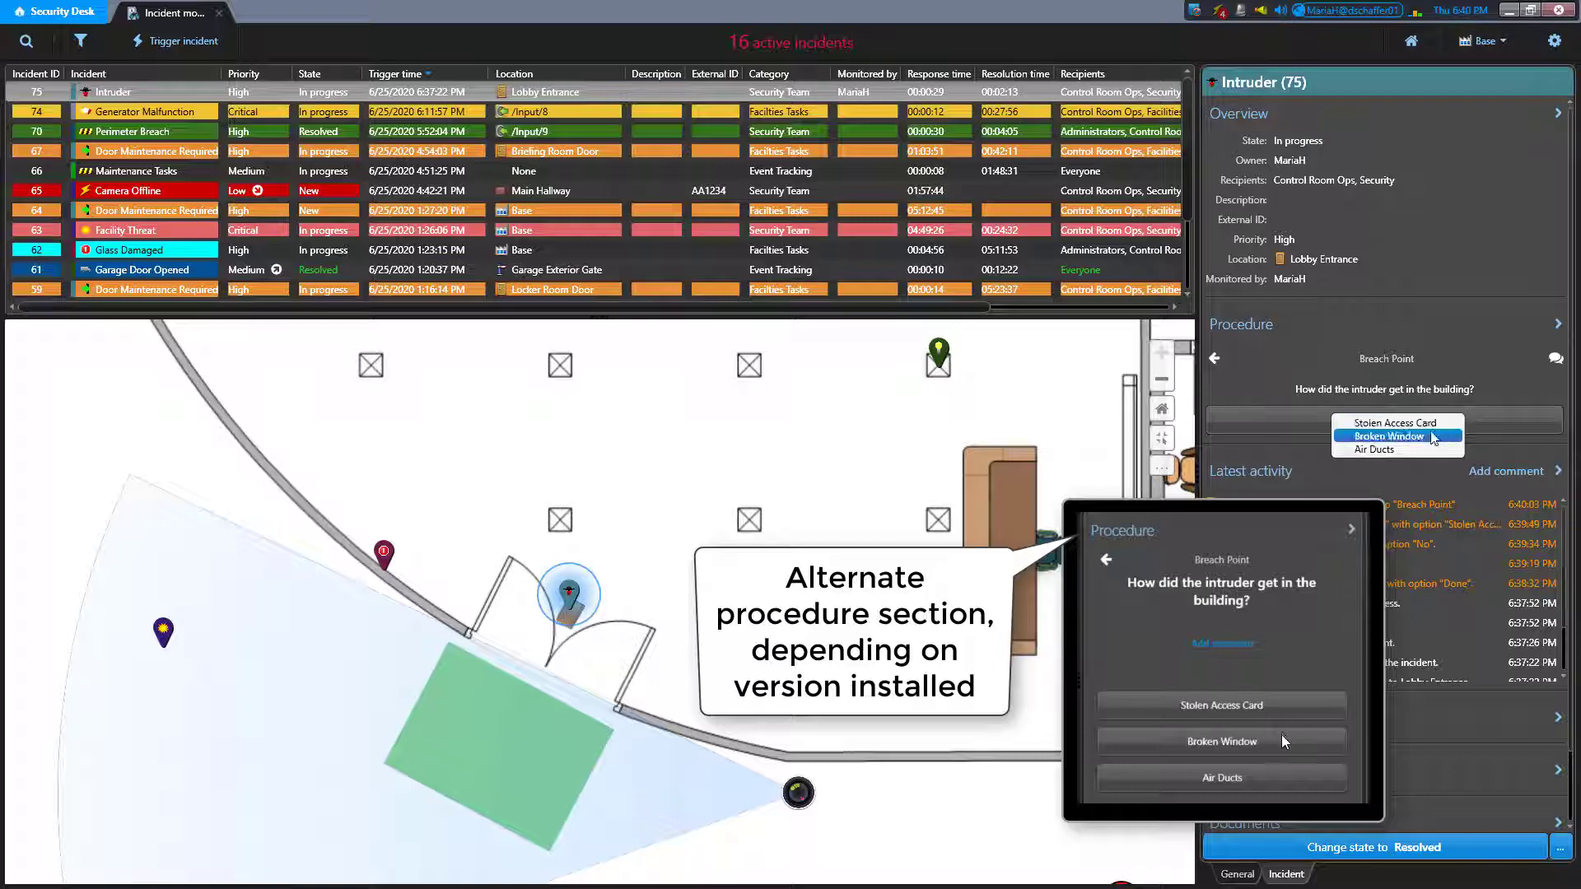
click(1433, 438)
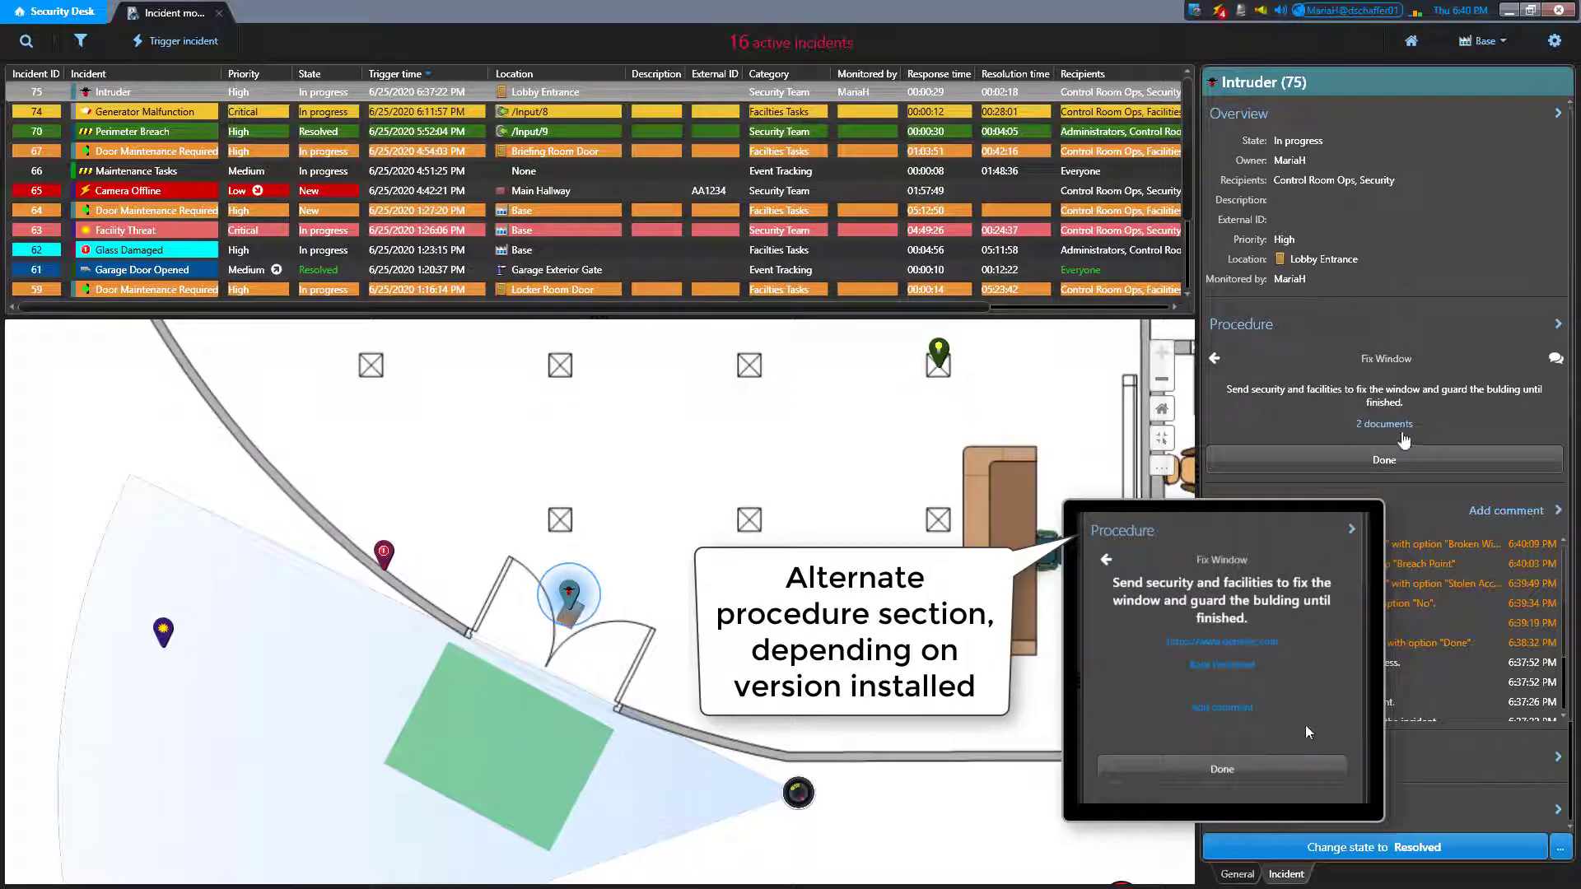
Step: List the documents of the Fix Window step and view the procedure's records with the Name column widened
click(1399, 427)
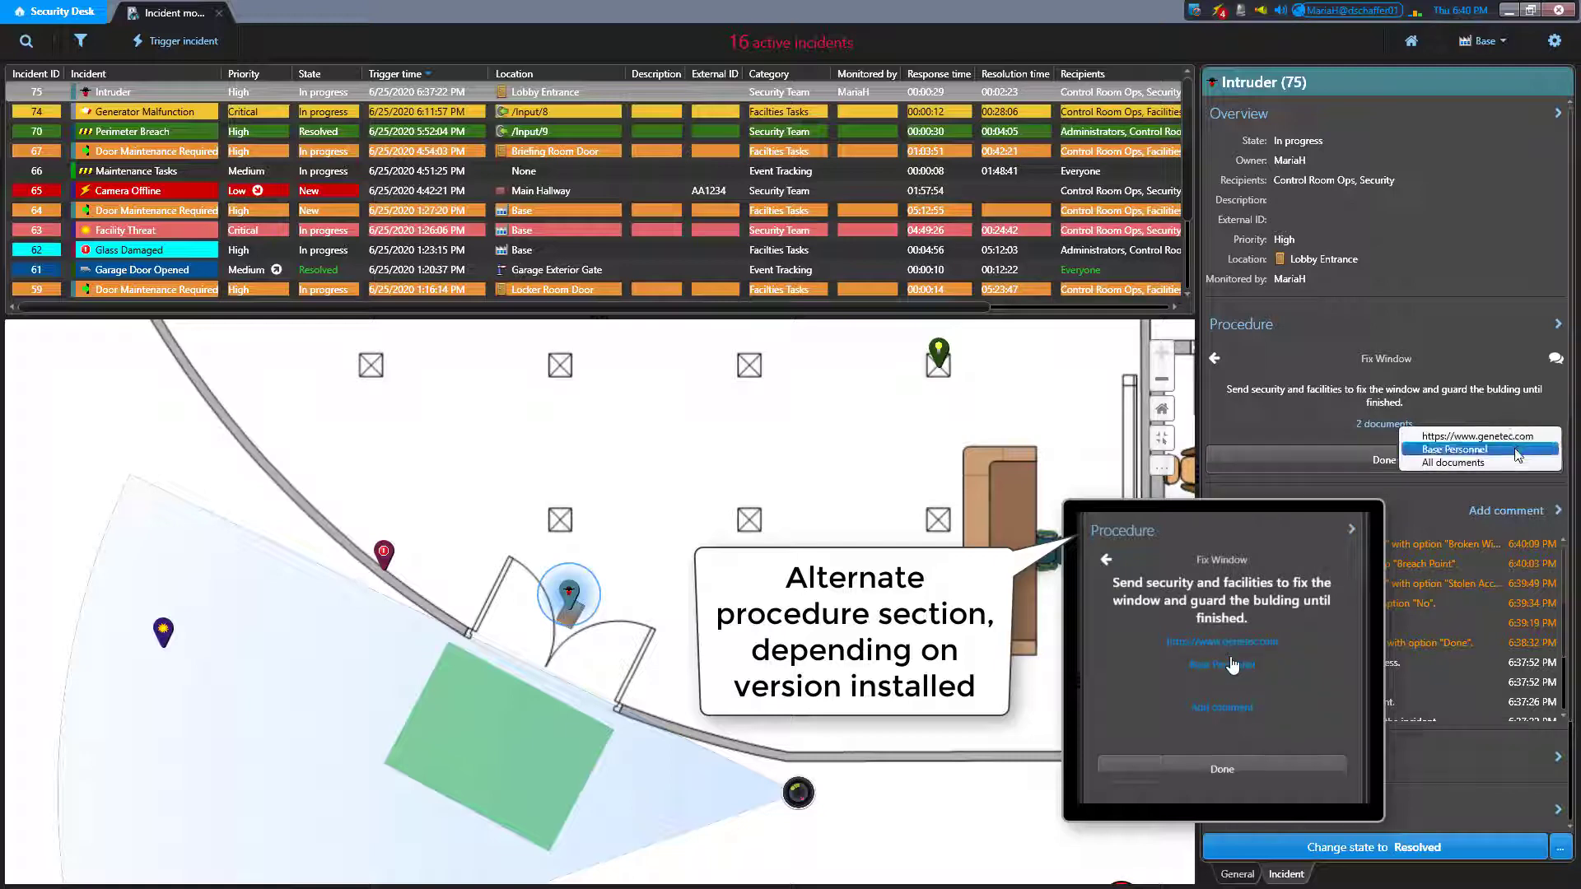
click(1520, 404)
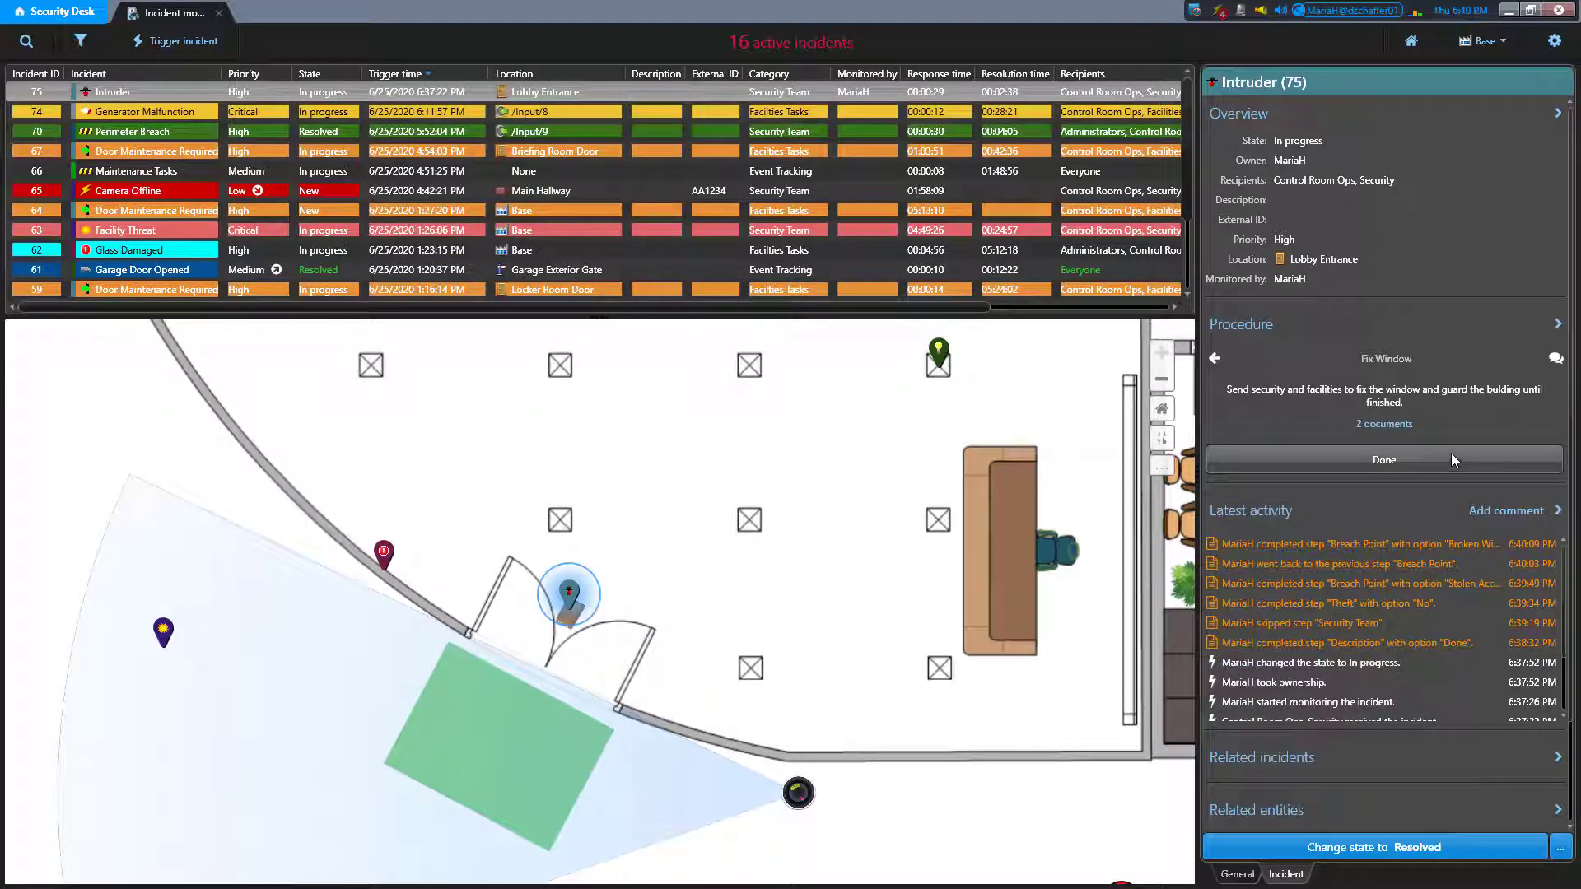
click(1274, 329)
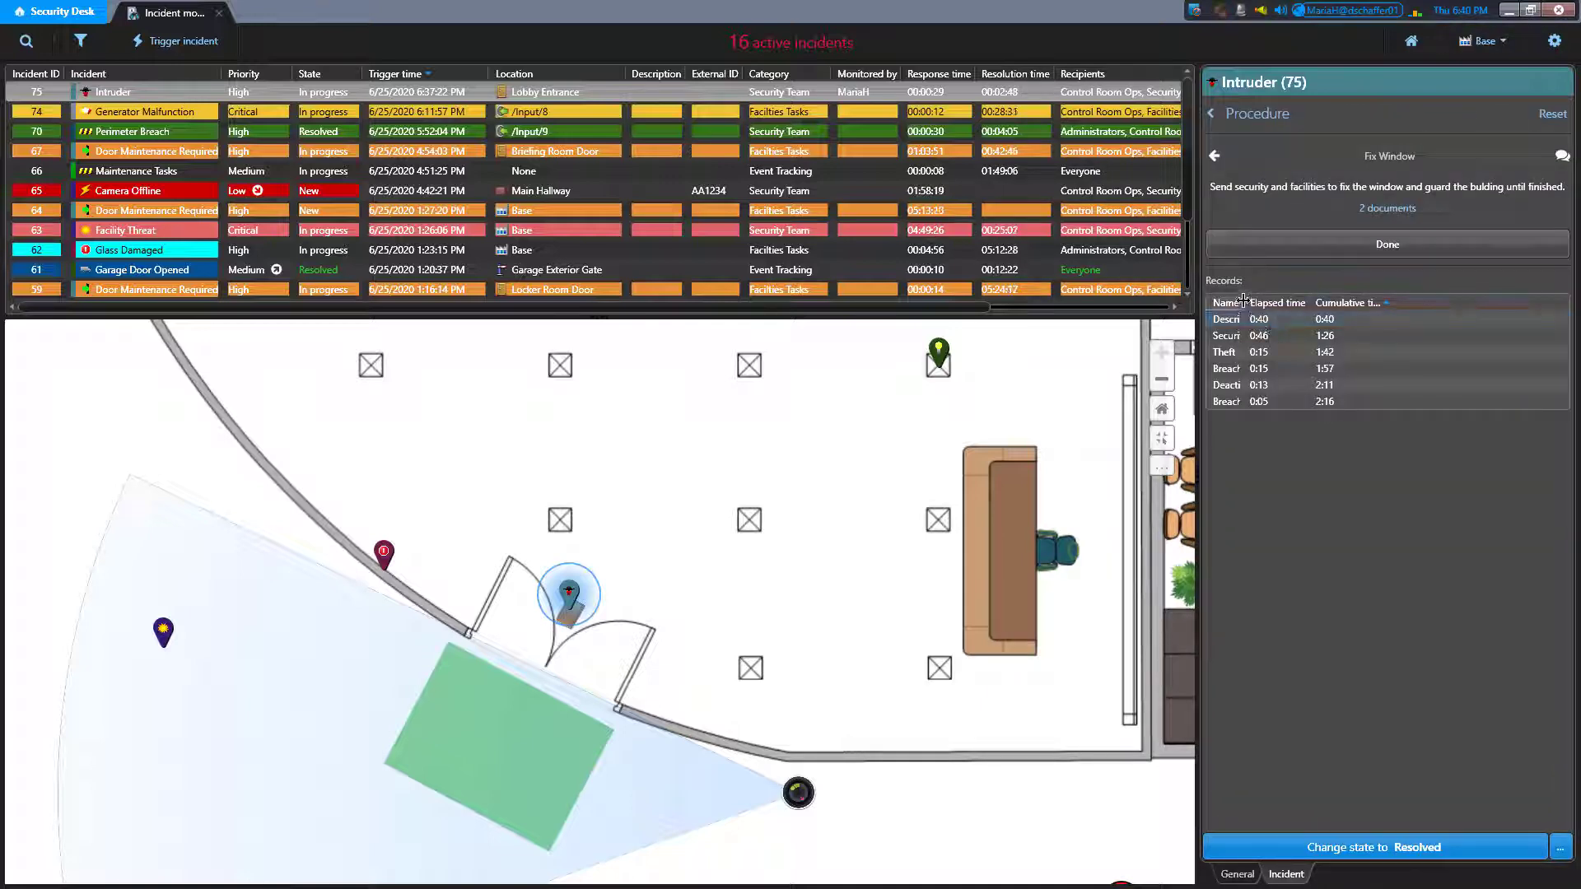
drag(1247, 311, 1323, 320)
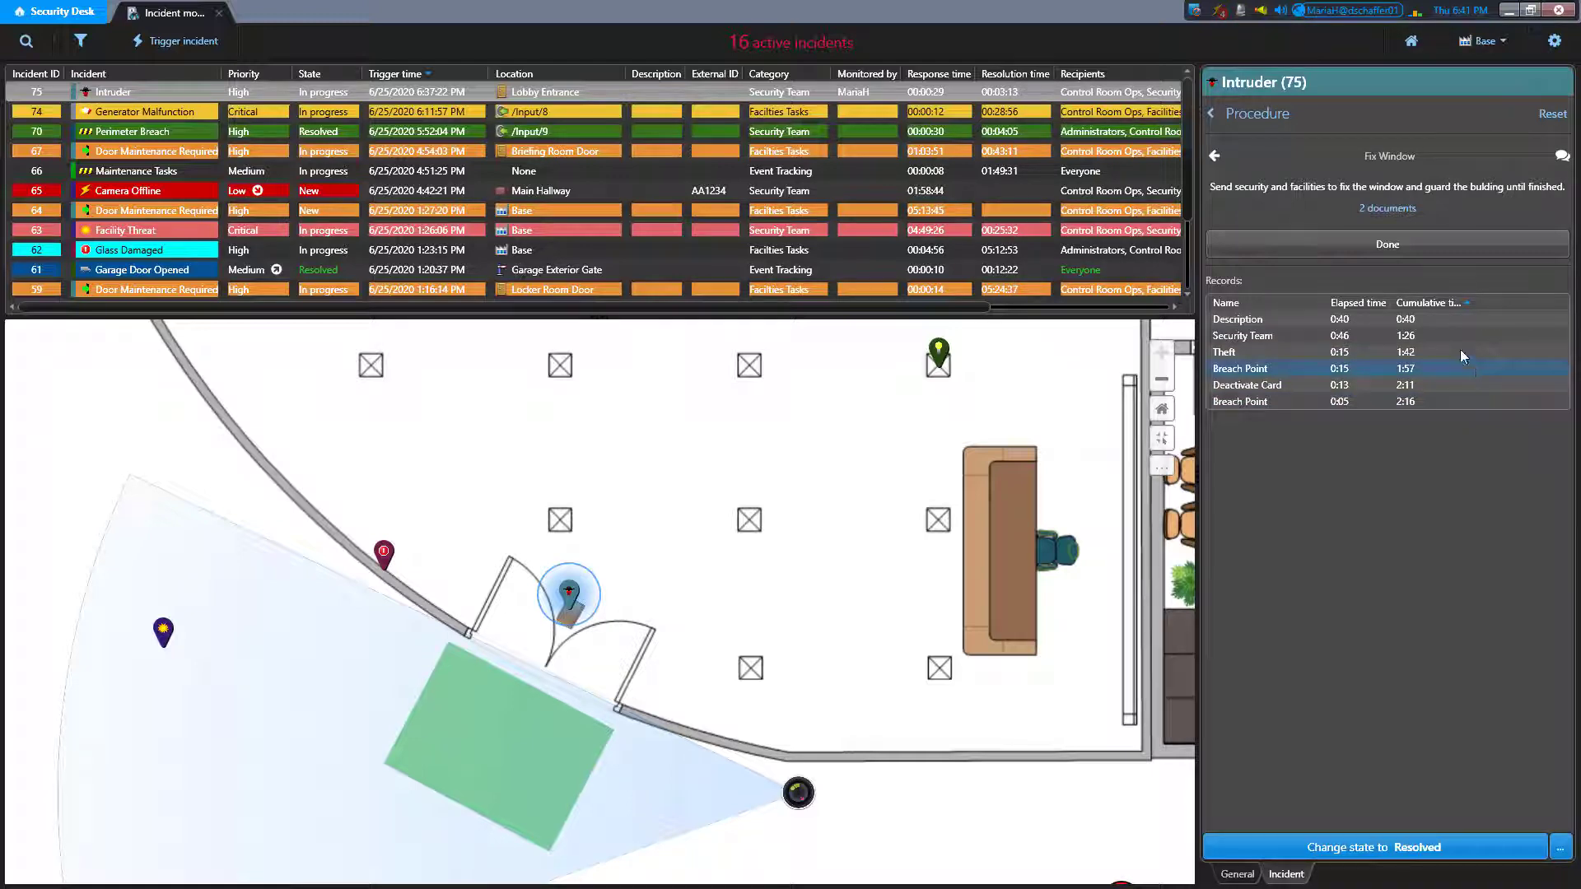
Step: Reset the procedure of Intruder incident 75 with the reason "Messed up on step 2."
click(1551, 115)
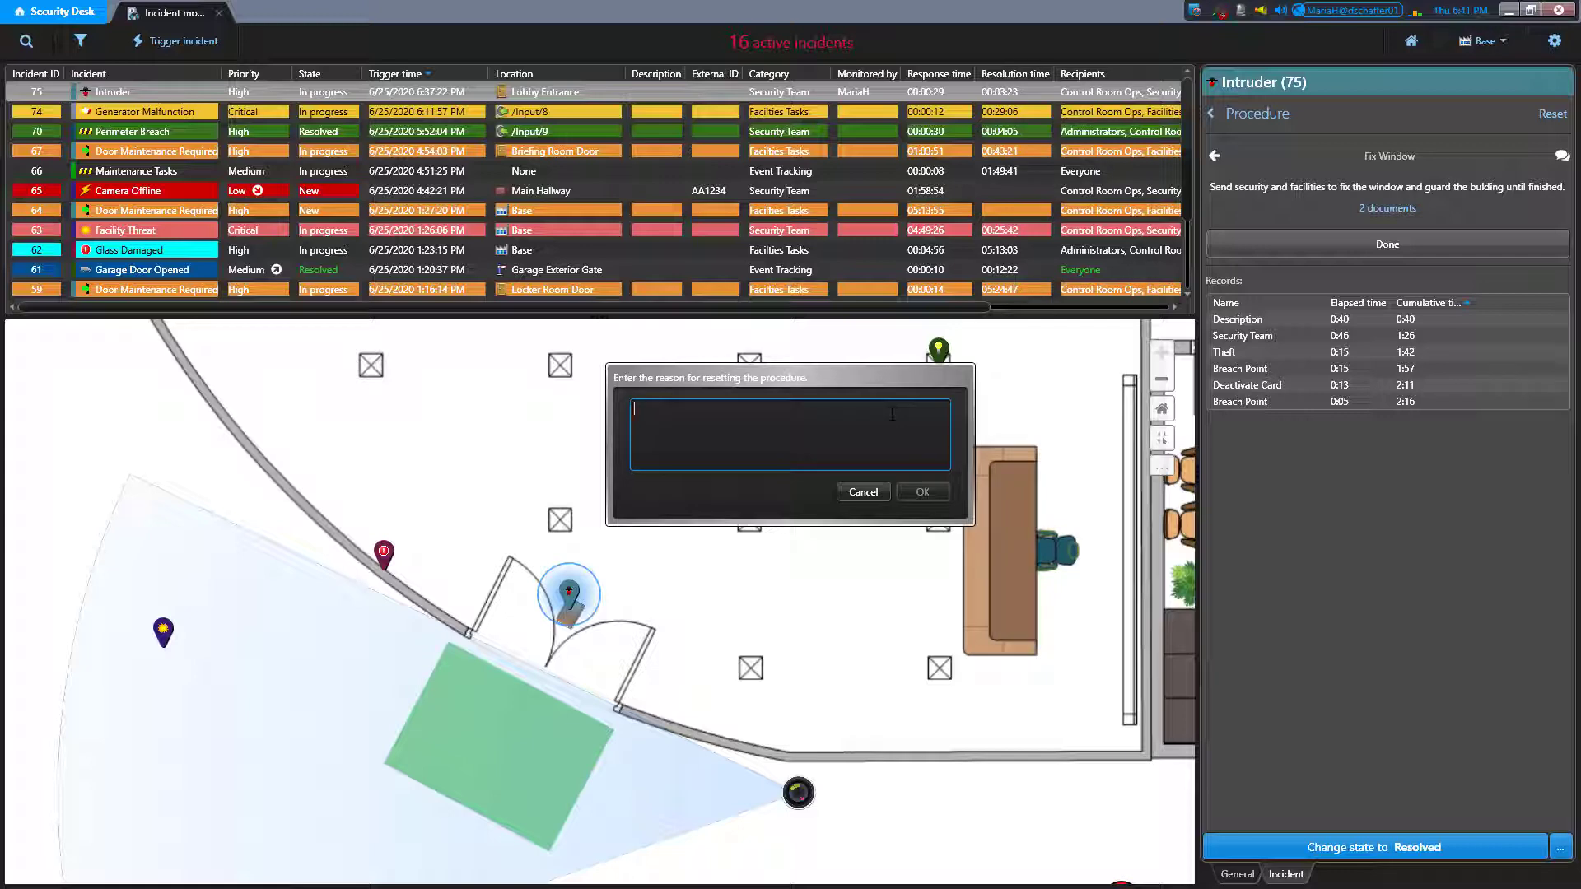
text(Messed up on step 2.)
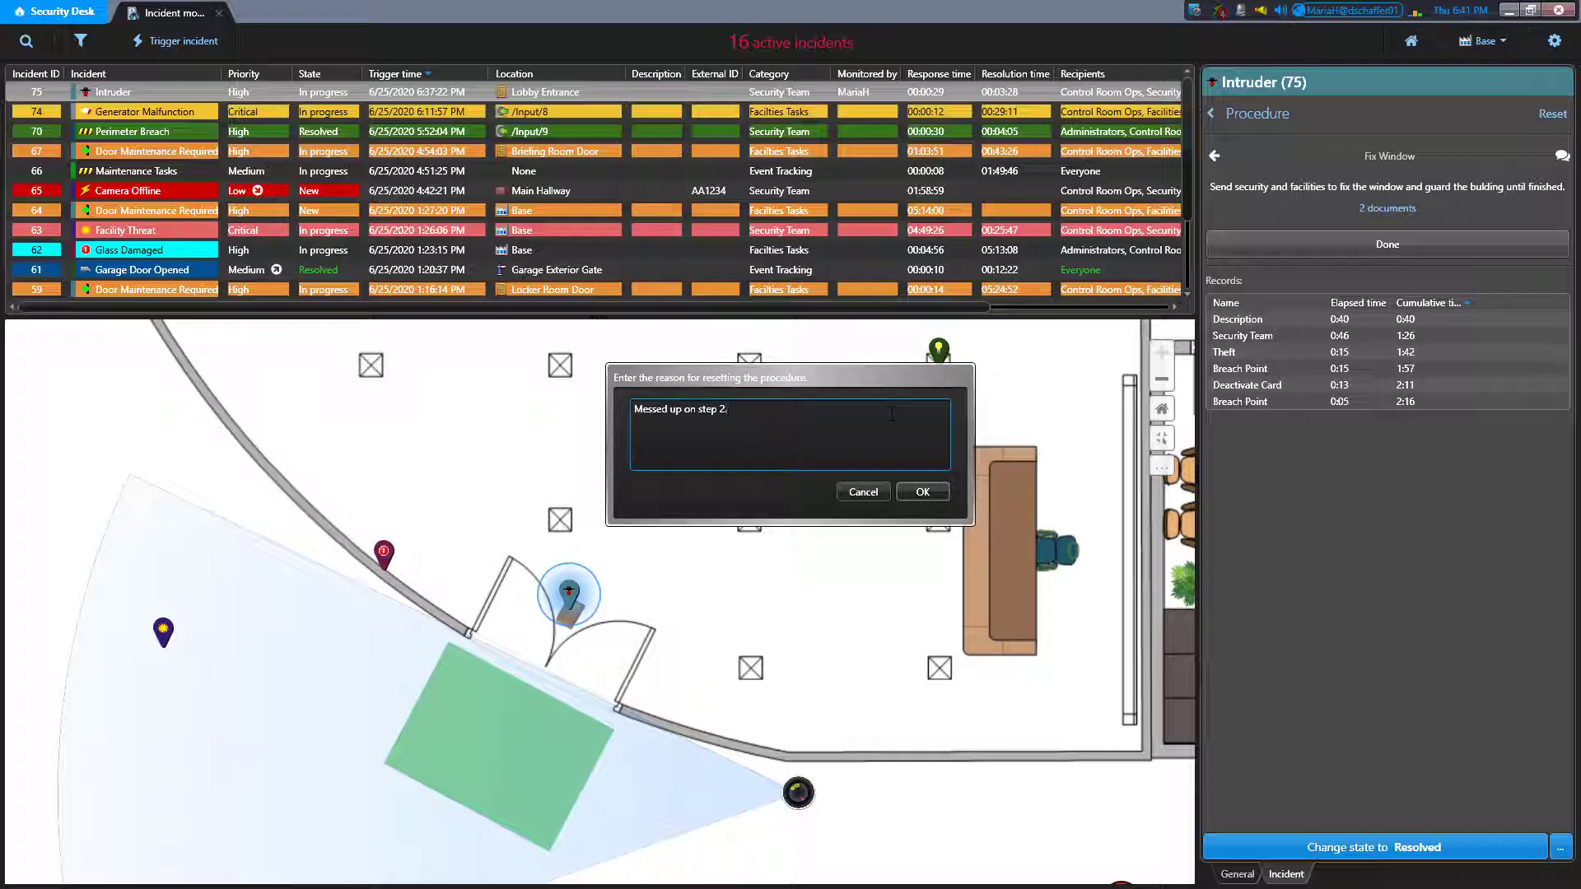
click(922, 492)
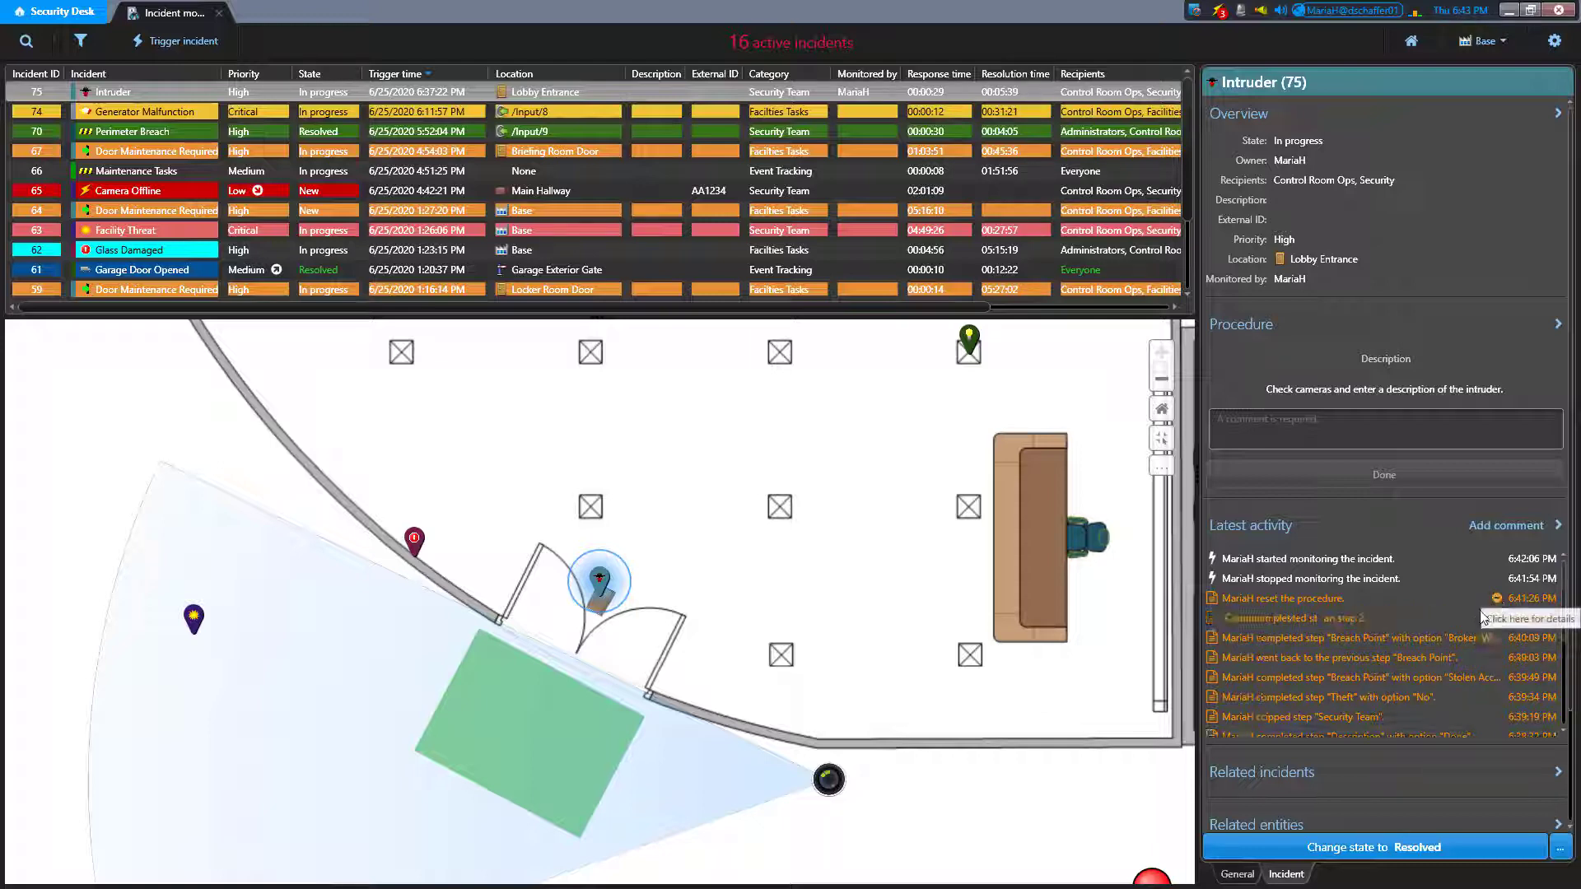
Step: Expand the details of the procedure reset and completed Description step entries in the Intruder incident's latest activity
click(1497, 598)
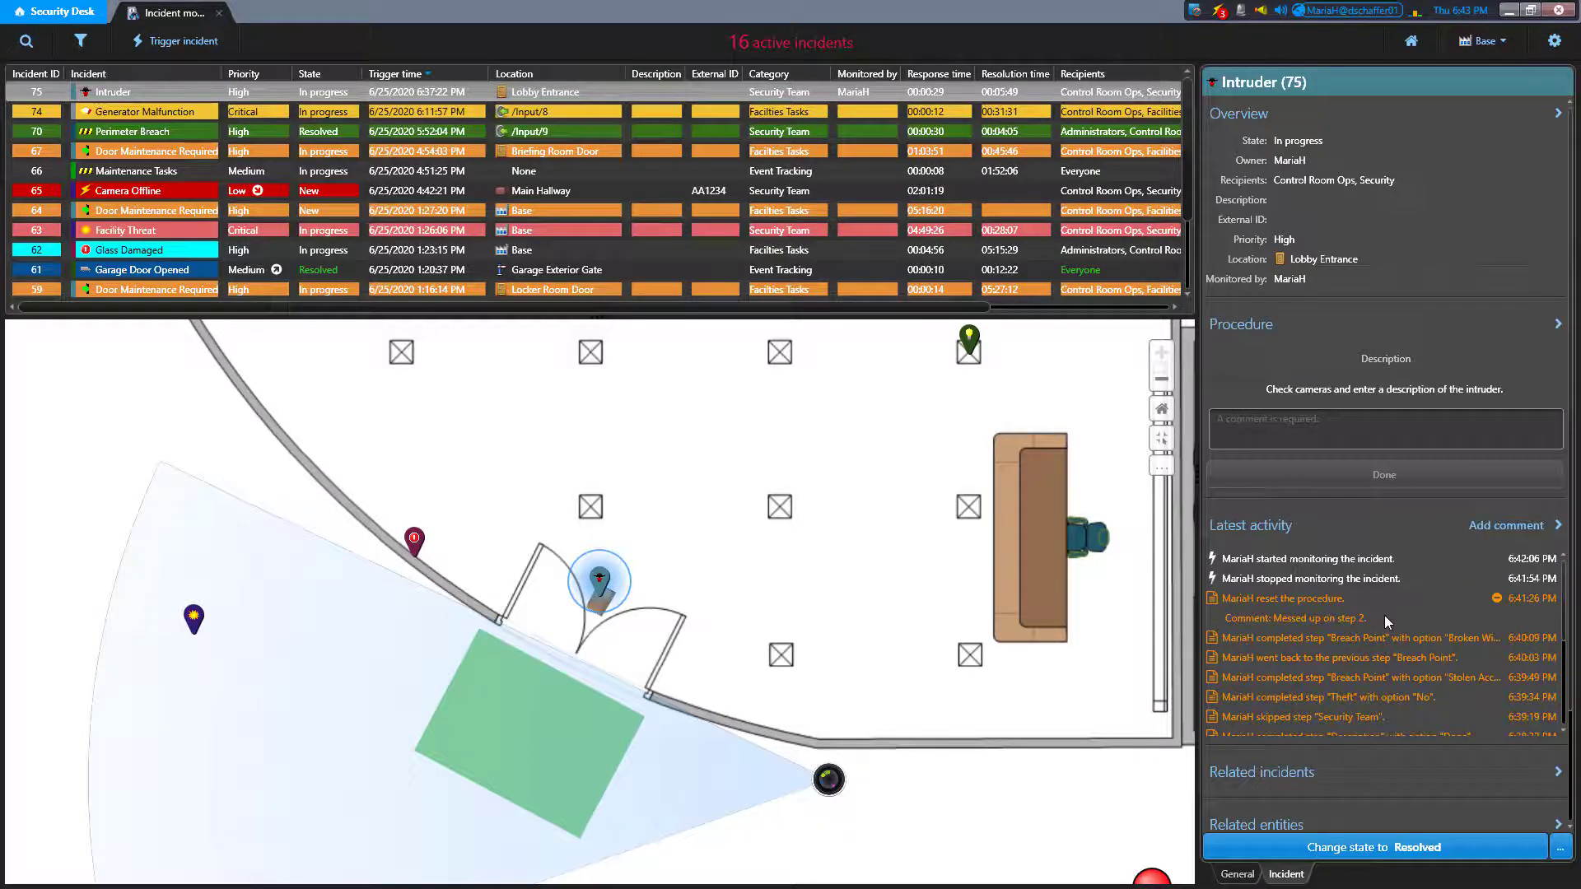
scroll(1419, 635, down, 3)
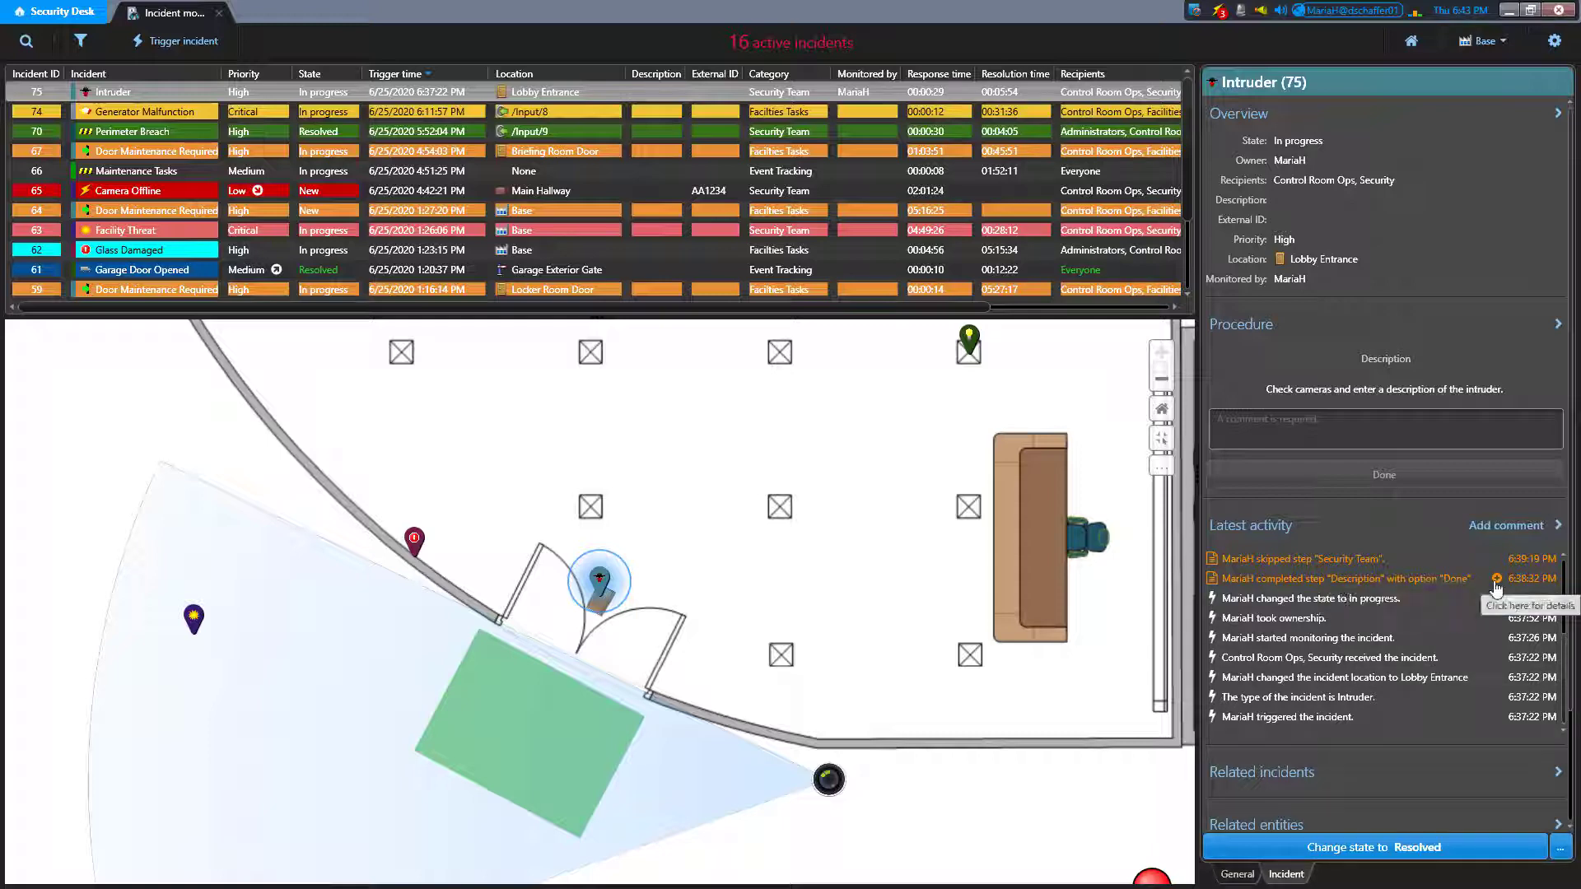
click(1496, 580)
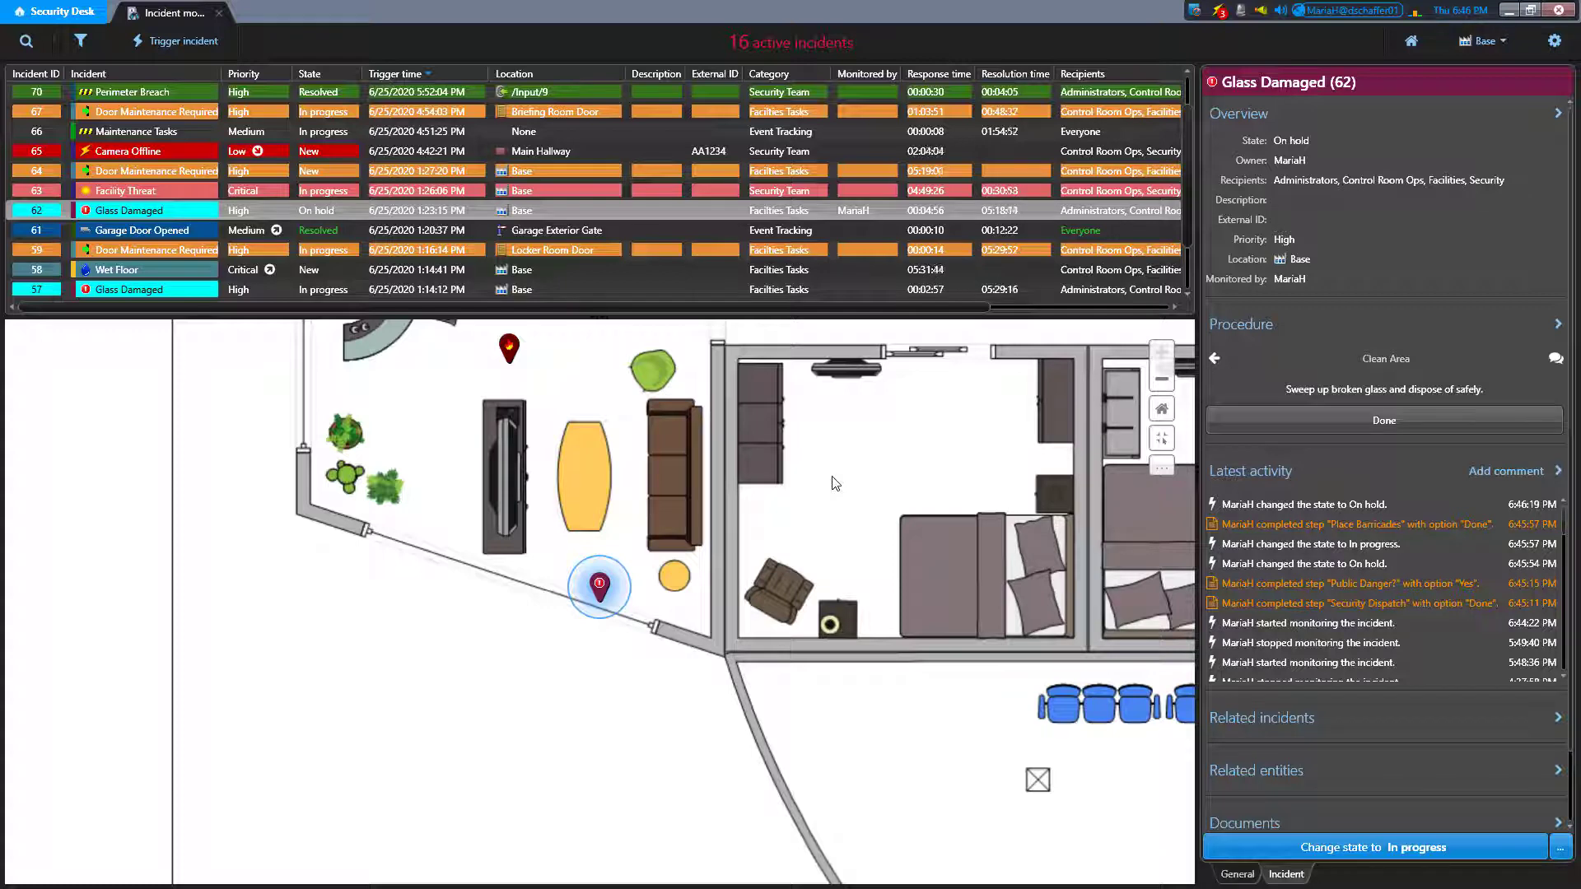
Step: Post the comment "Facilities needs another 15 minutes for repairs." on Glass Damaged incident 62, and edit it to start with the facilities worker's first name
click(1513, 473)
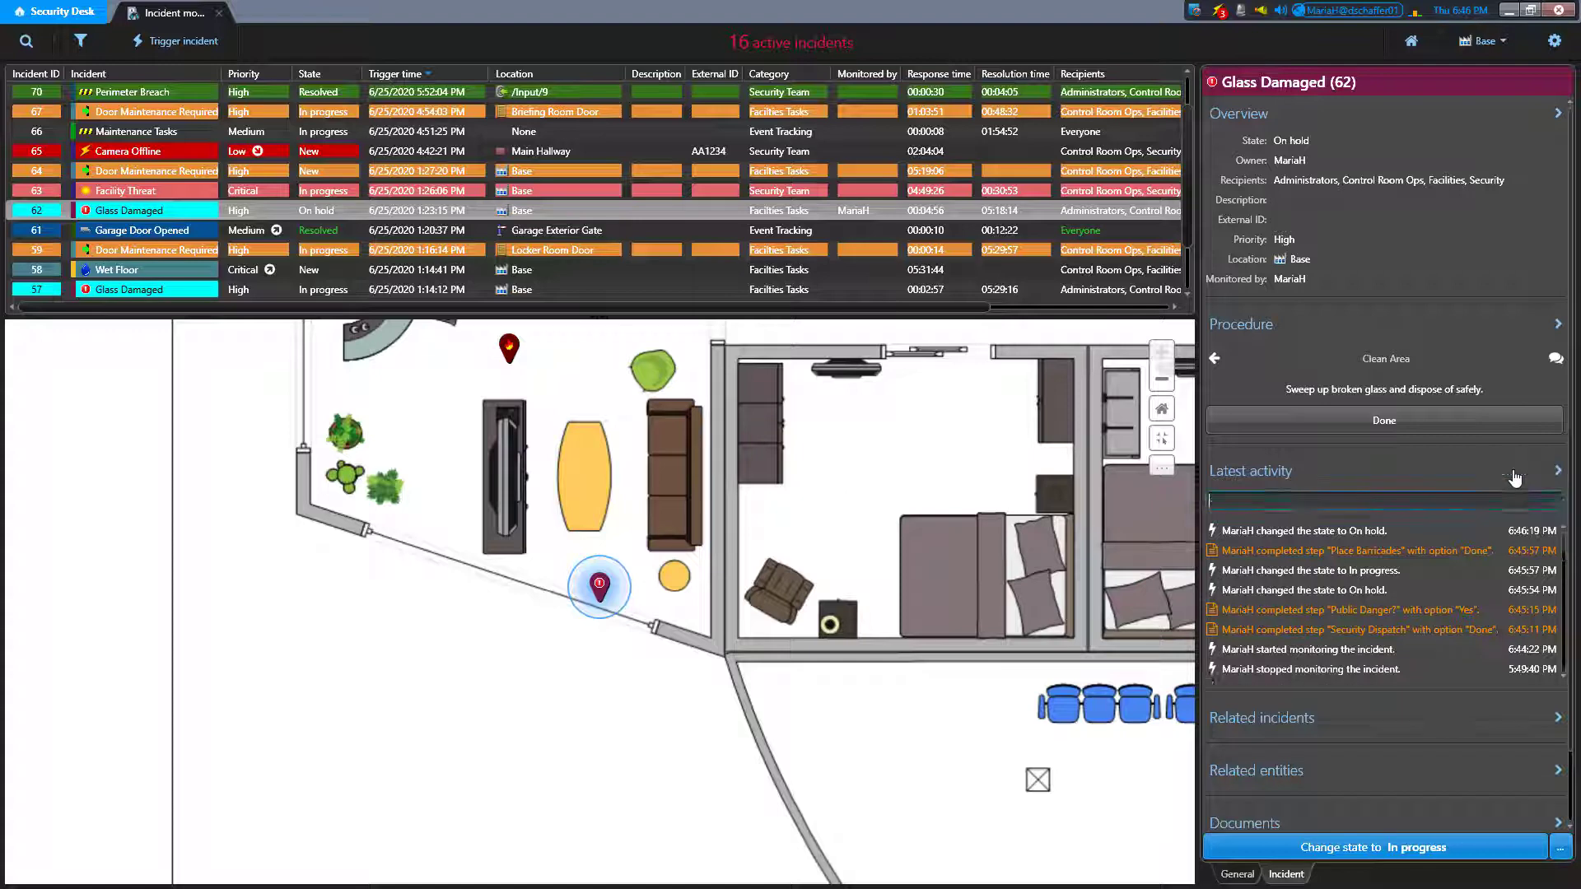
text(Facilities needs anothe)
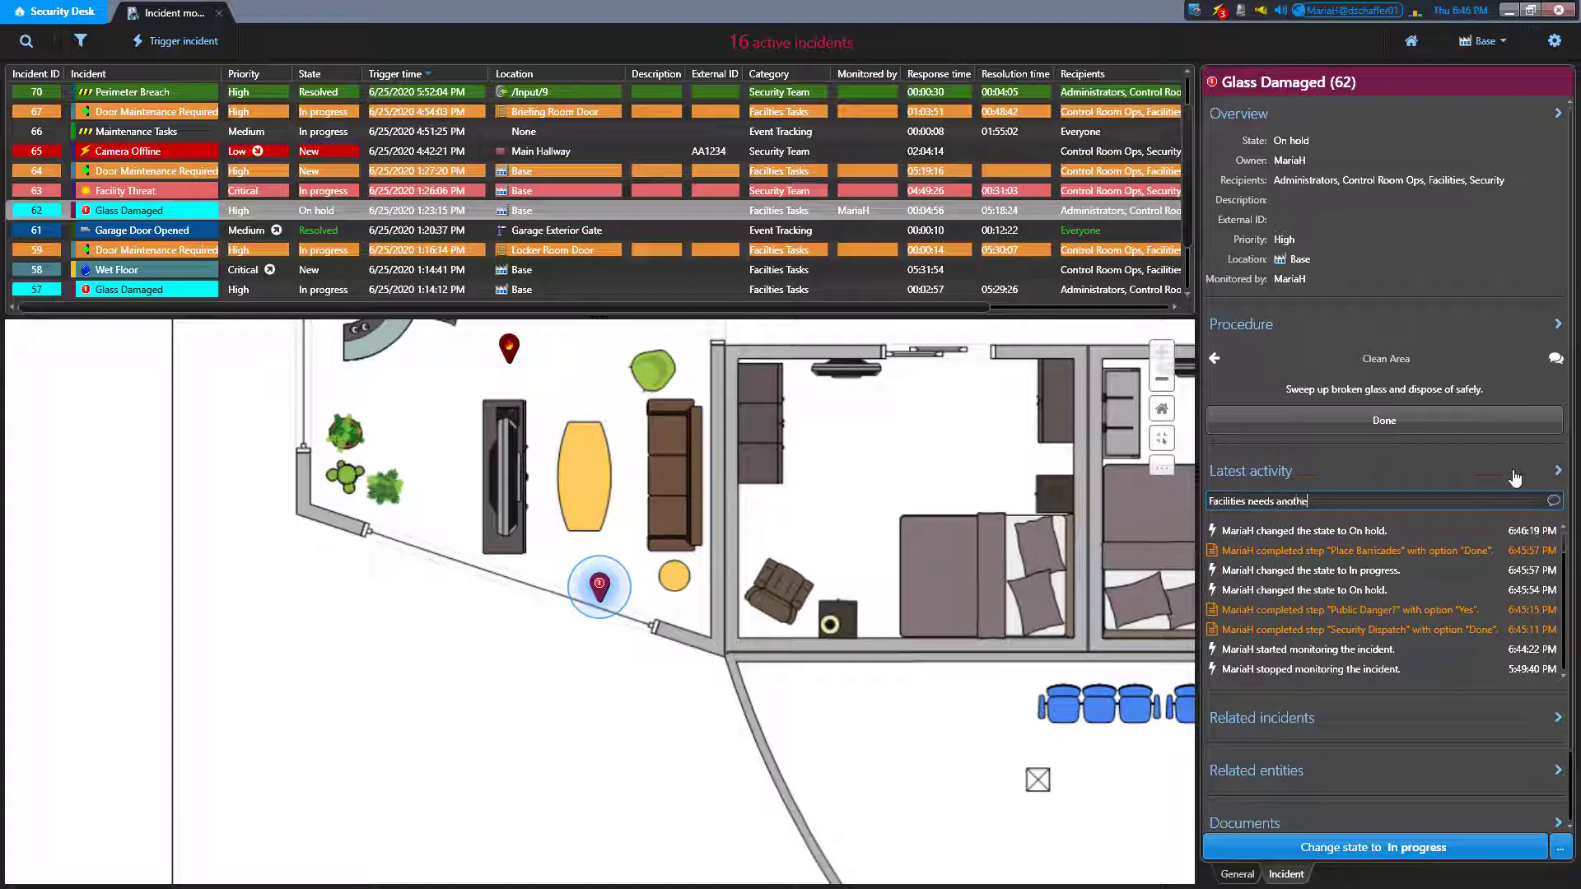
text(r 15 minutes for repairs.)
key(Return)
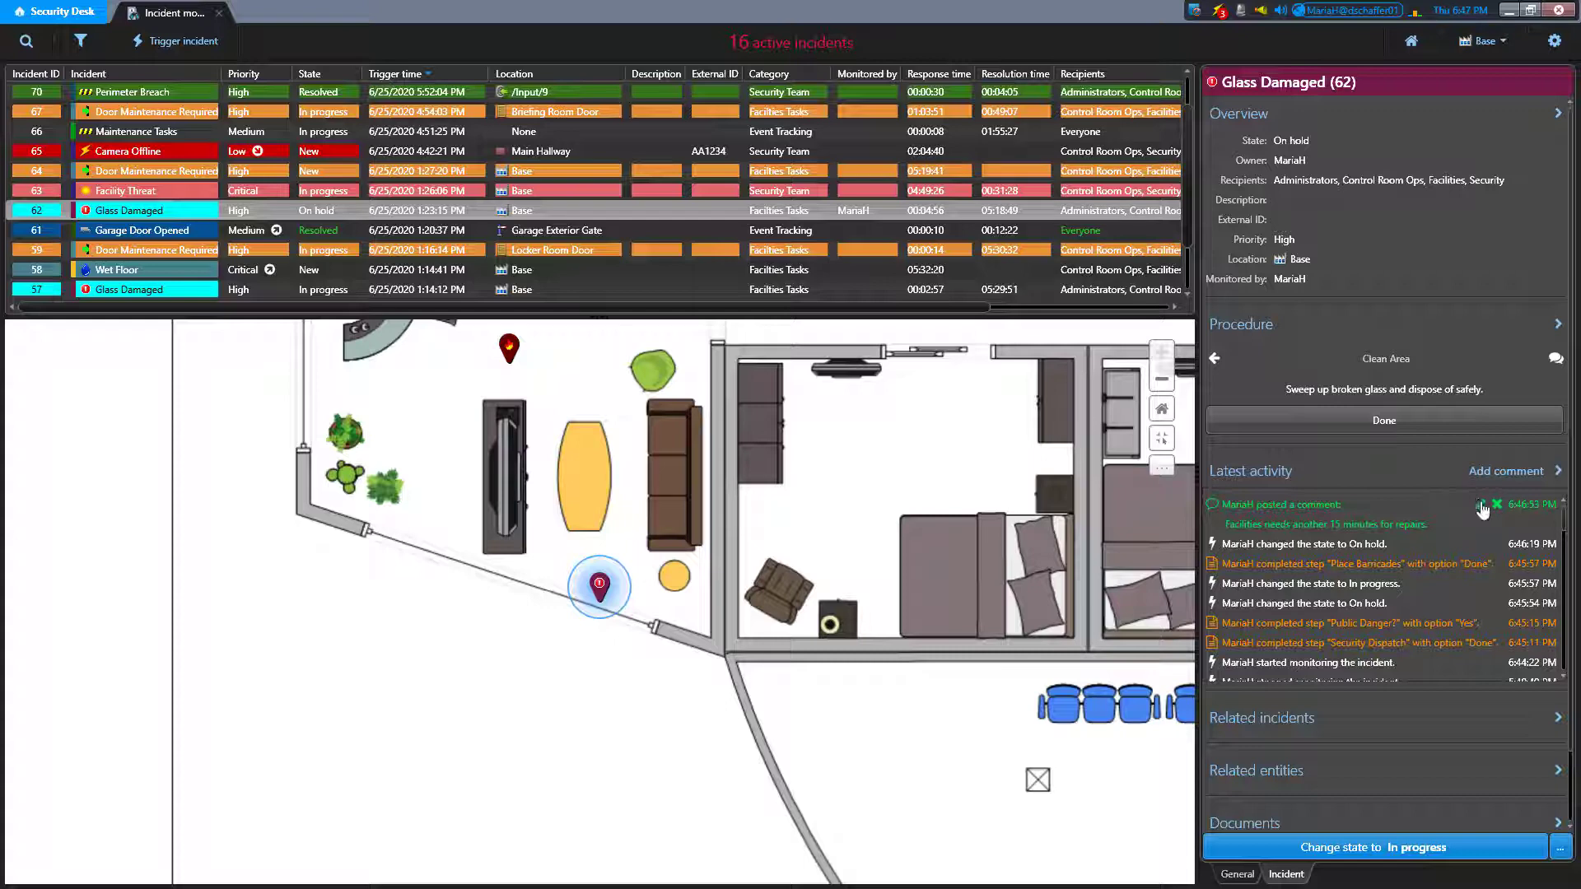
click(1480, 505)
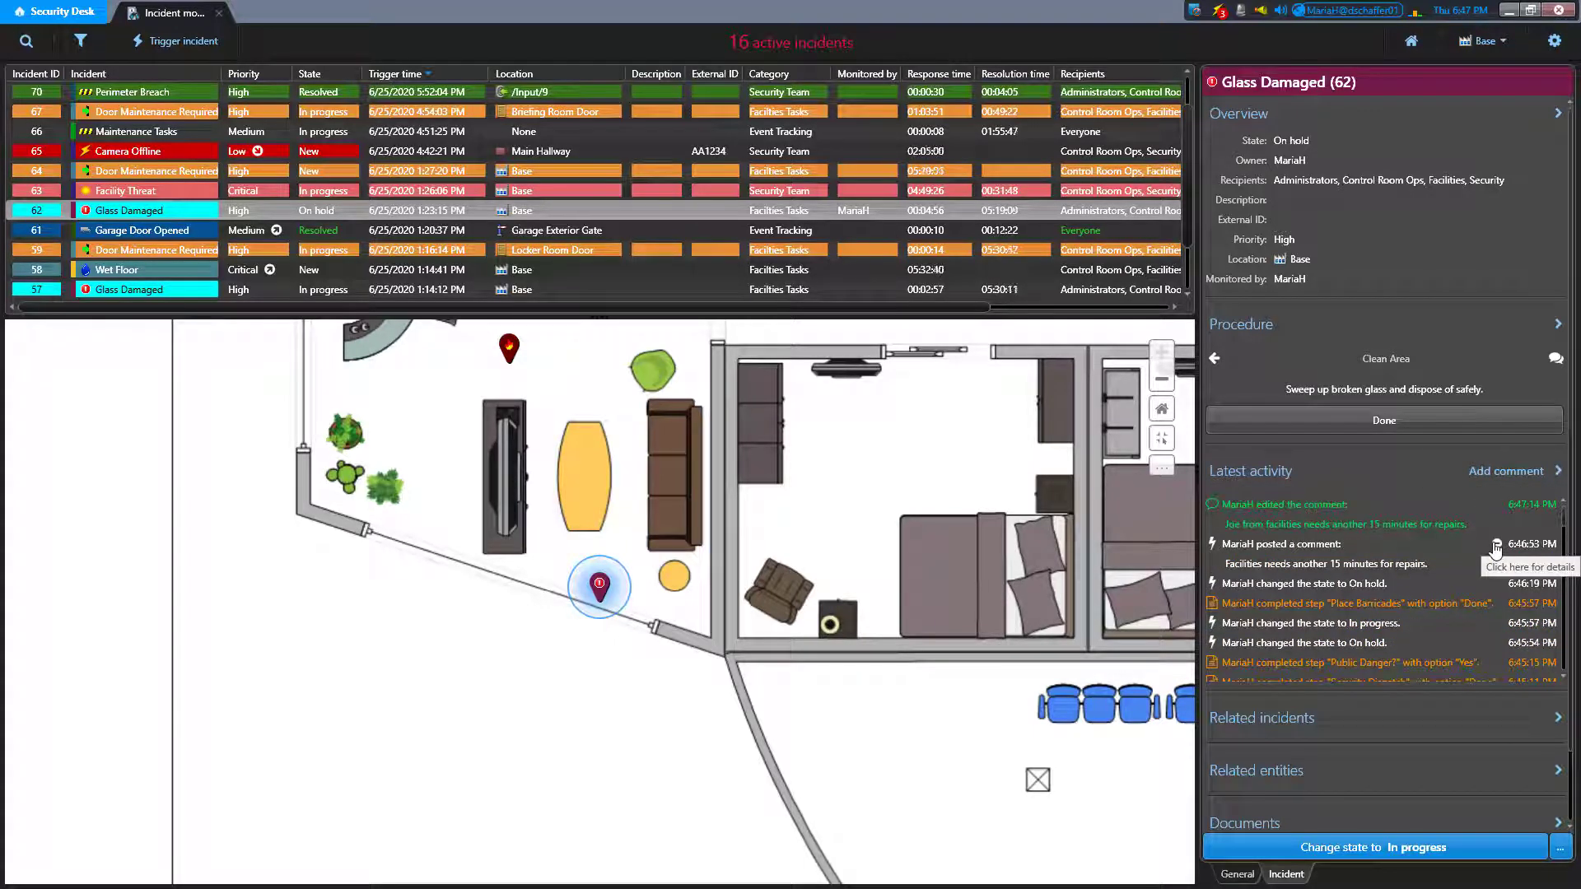
Step: Filter monitoring entries out of the full latest activity of Glass Damaged incident 62 and return to the incident summary
click(1280, 476)
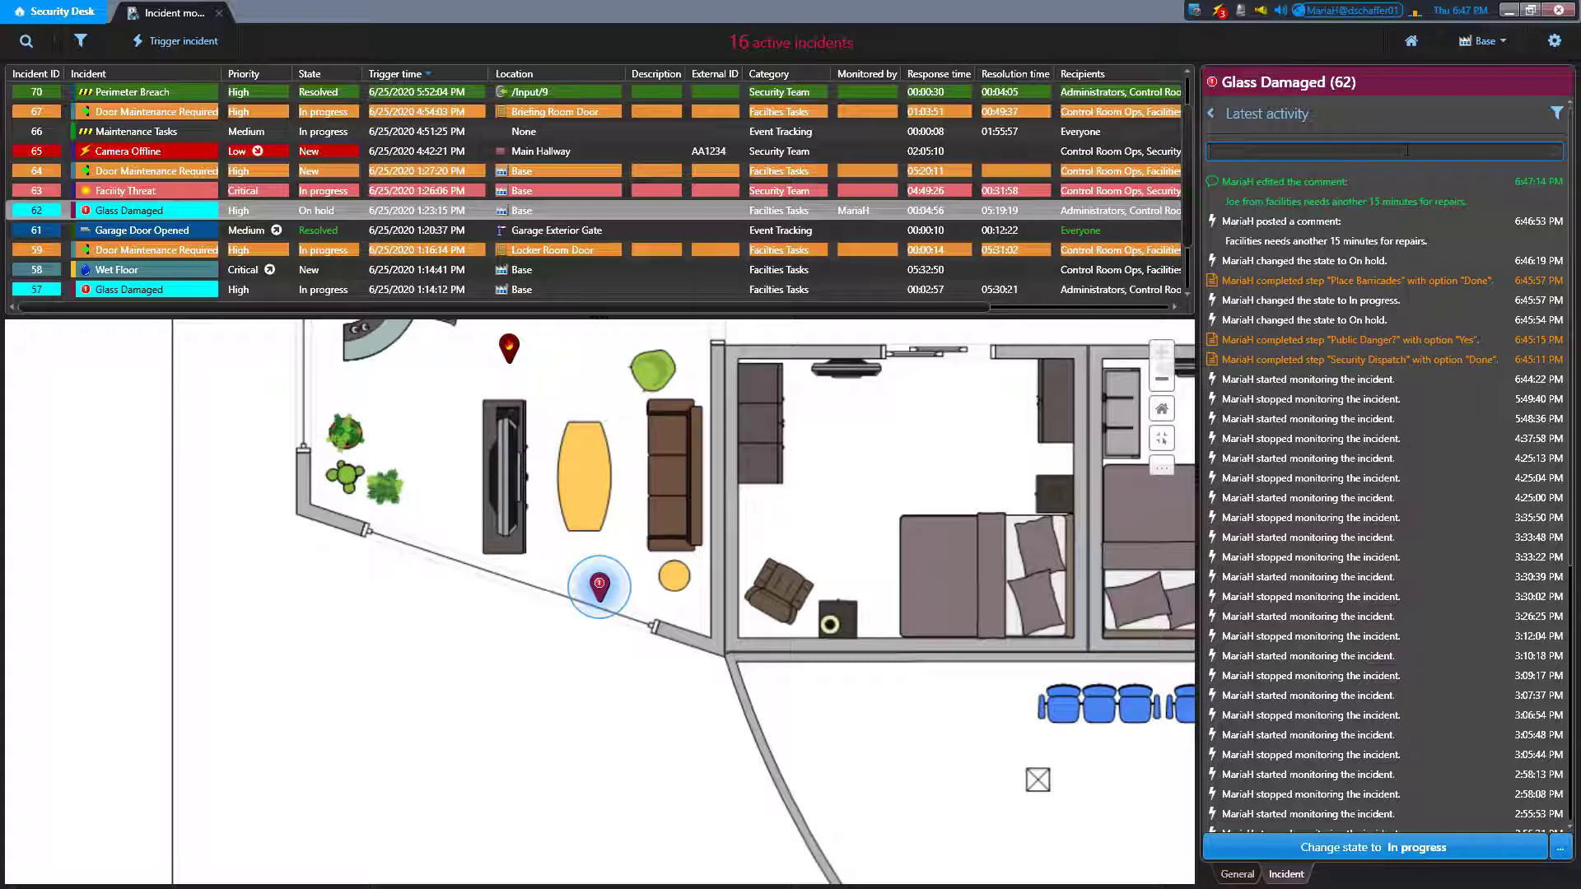
click(1557, 114)
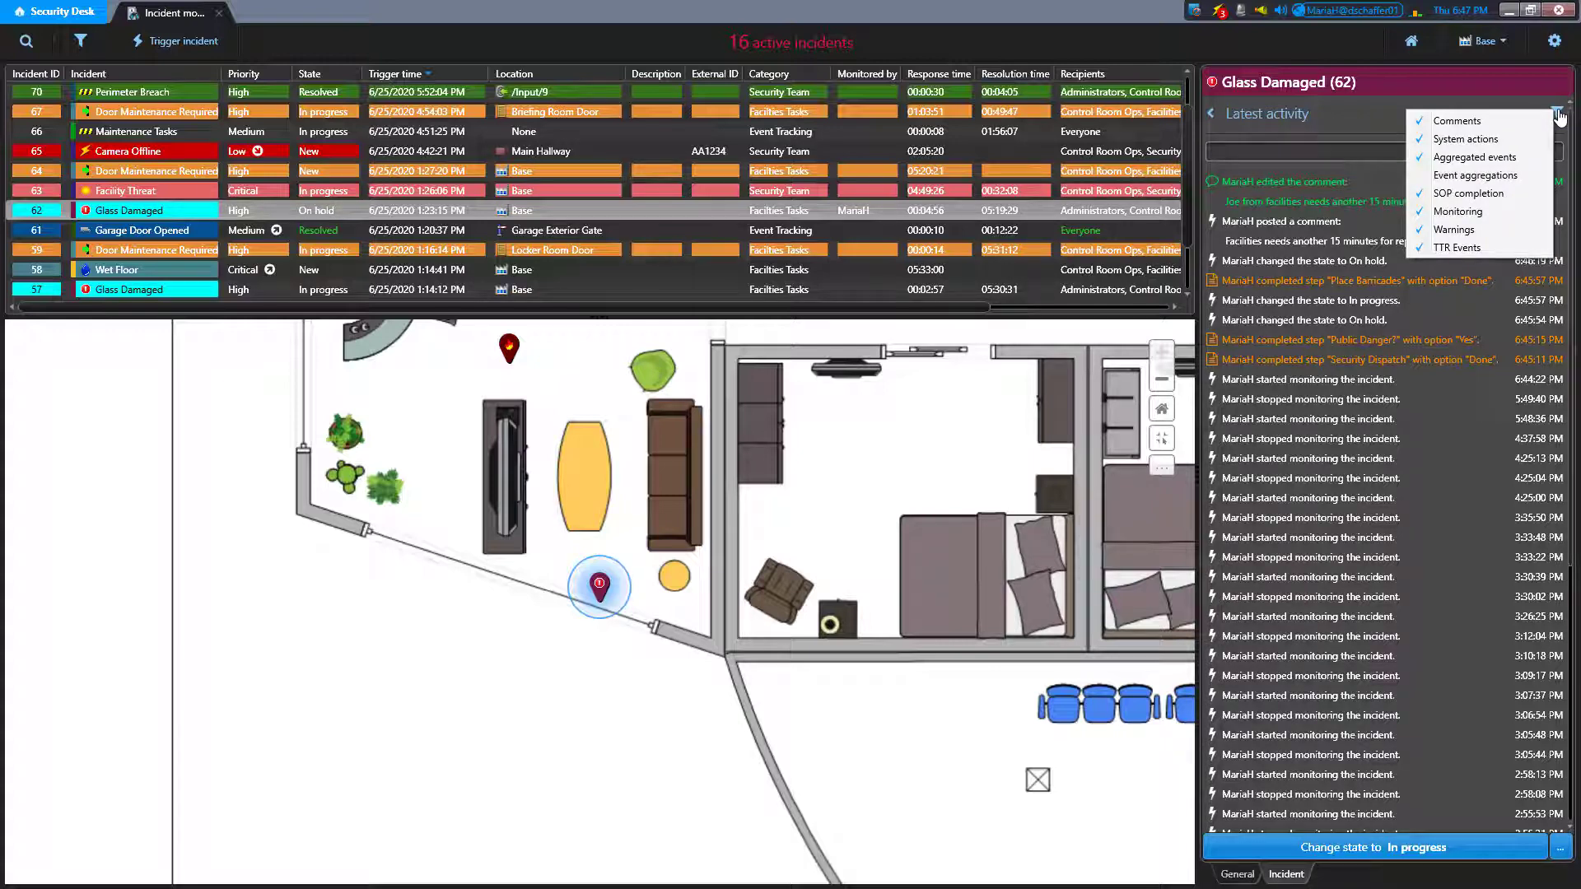
click(1479, 213)
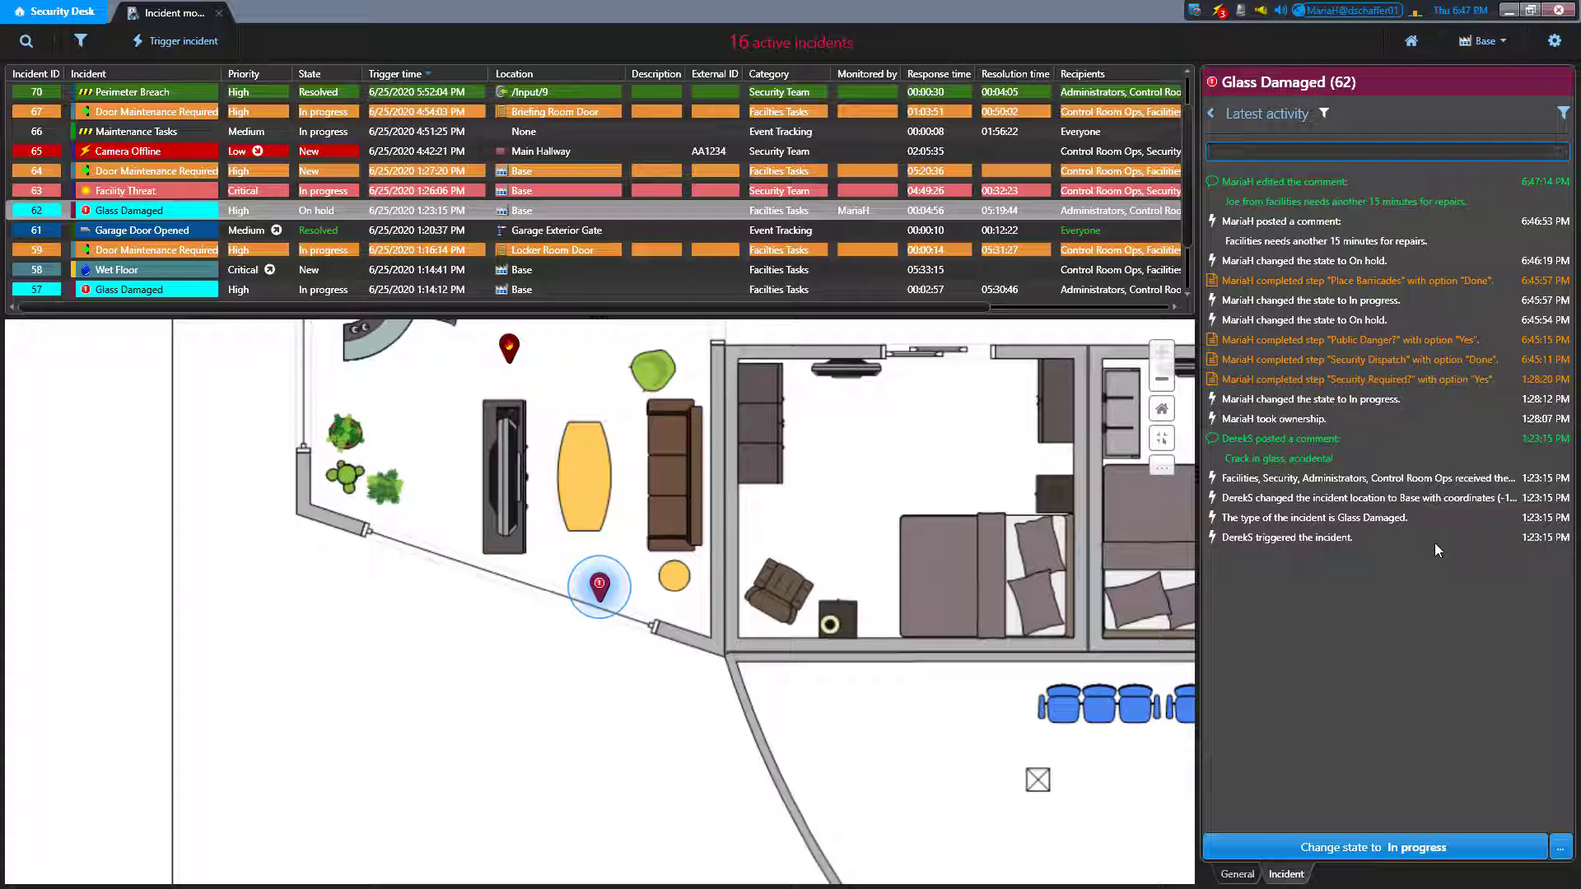
click(1297, 120)
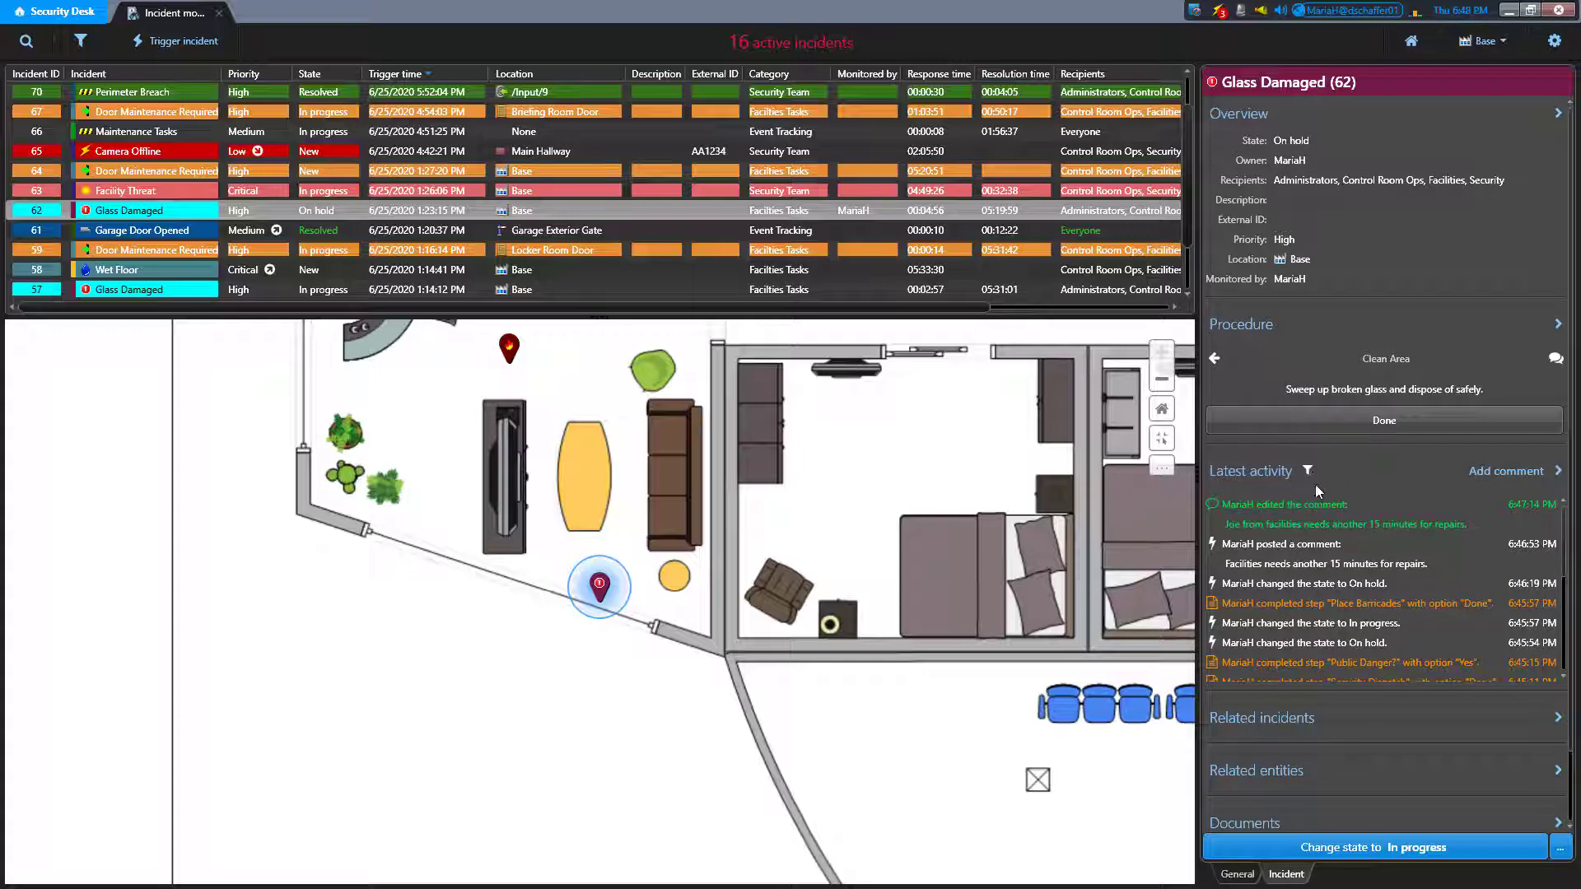
Step: Reopen the full latest activity of Glass Damaged incident 62 and review its activity filter categories
click(1259, 478)
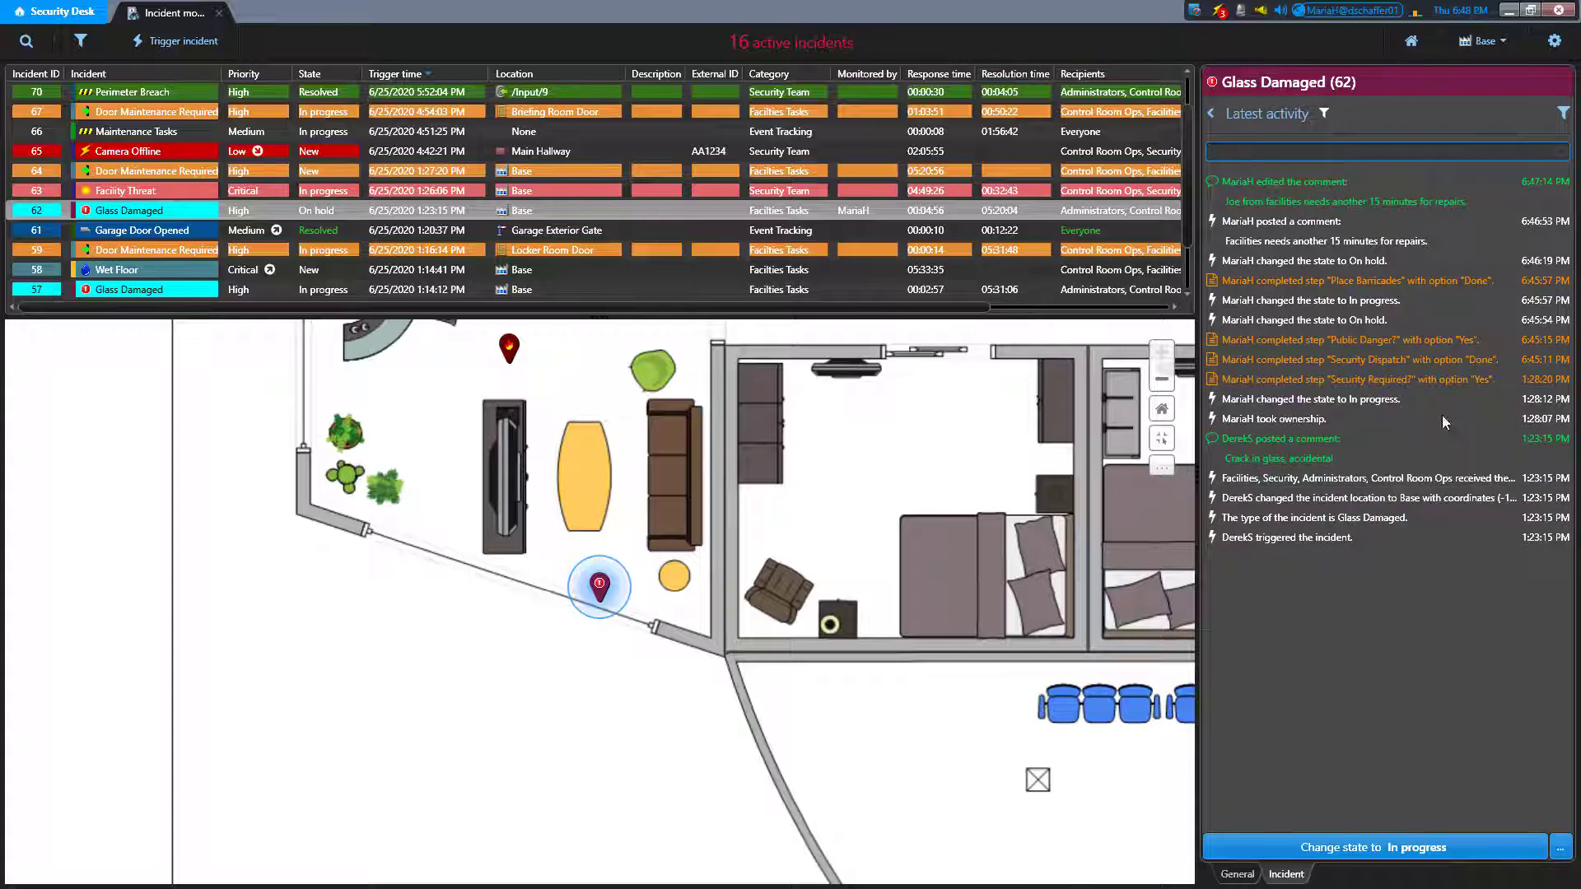
click(1562, 115)
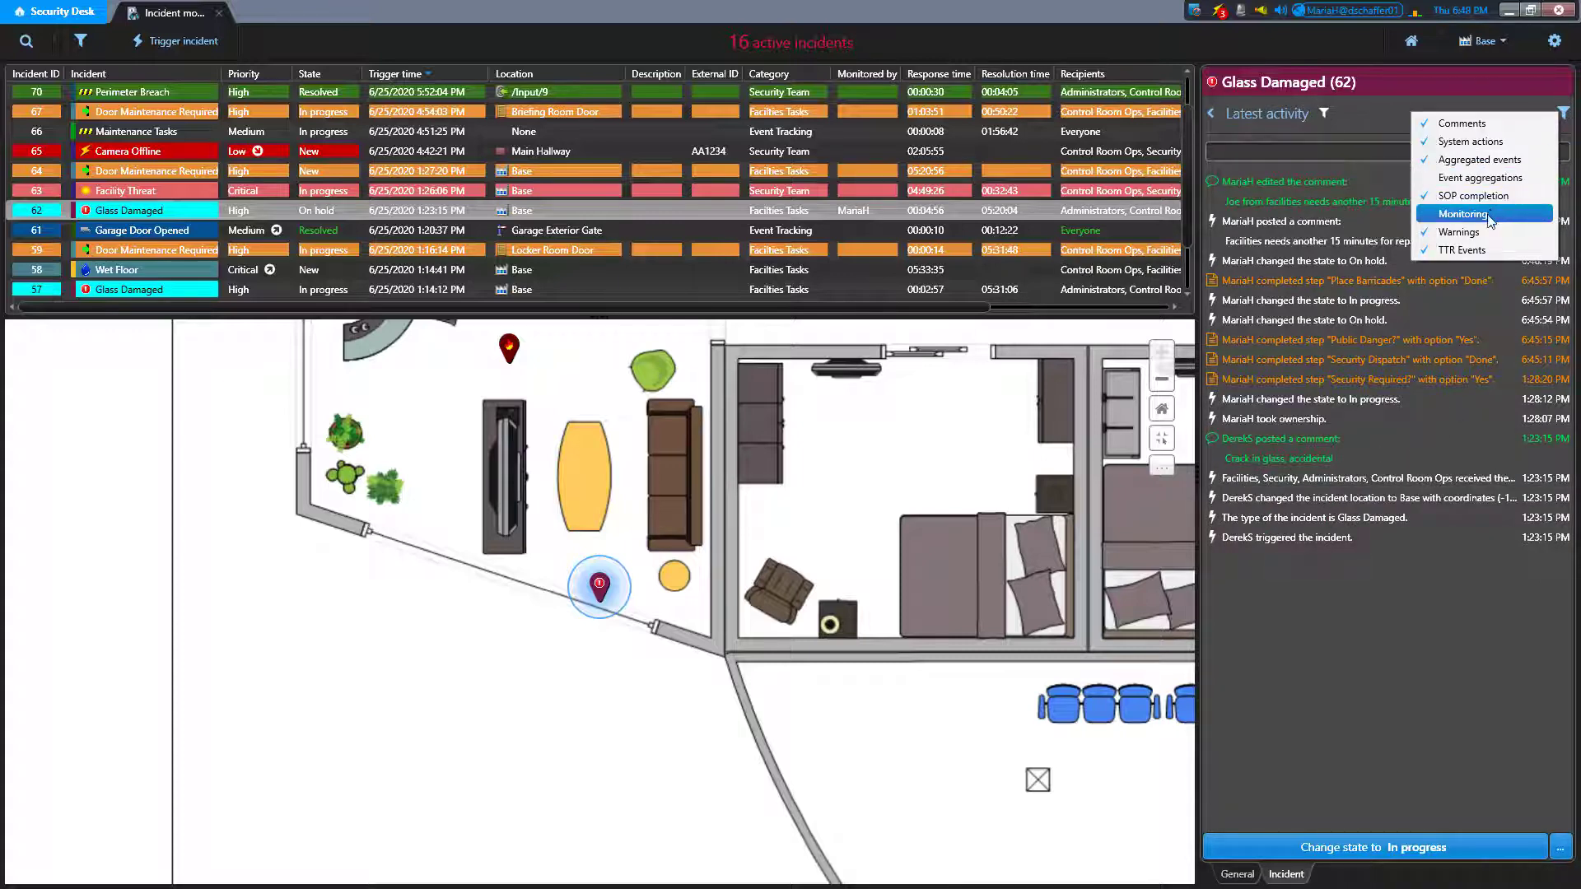
click(1287, 113)
Step: View the incidents related to Intruder incident 75 over the last day, previewing the incidents at the source and the similar incident
click(876, 85)
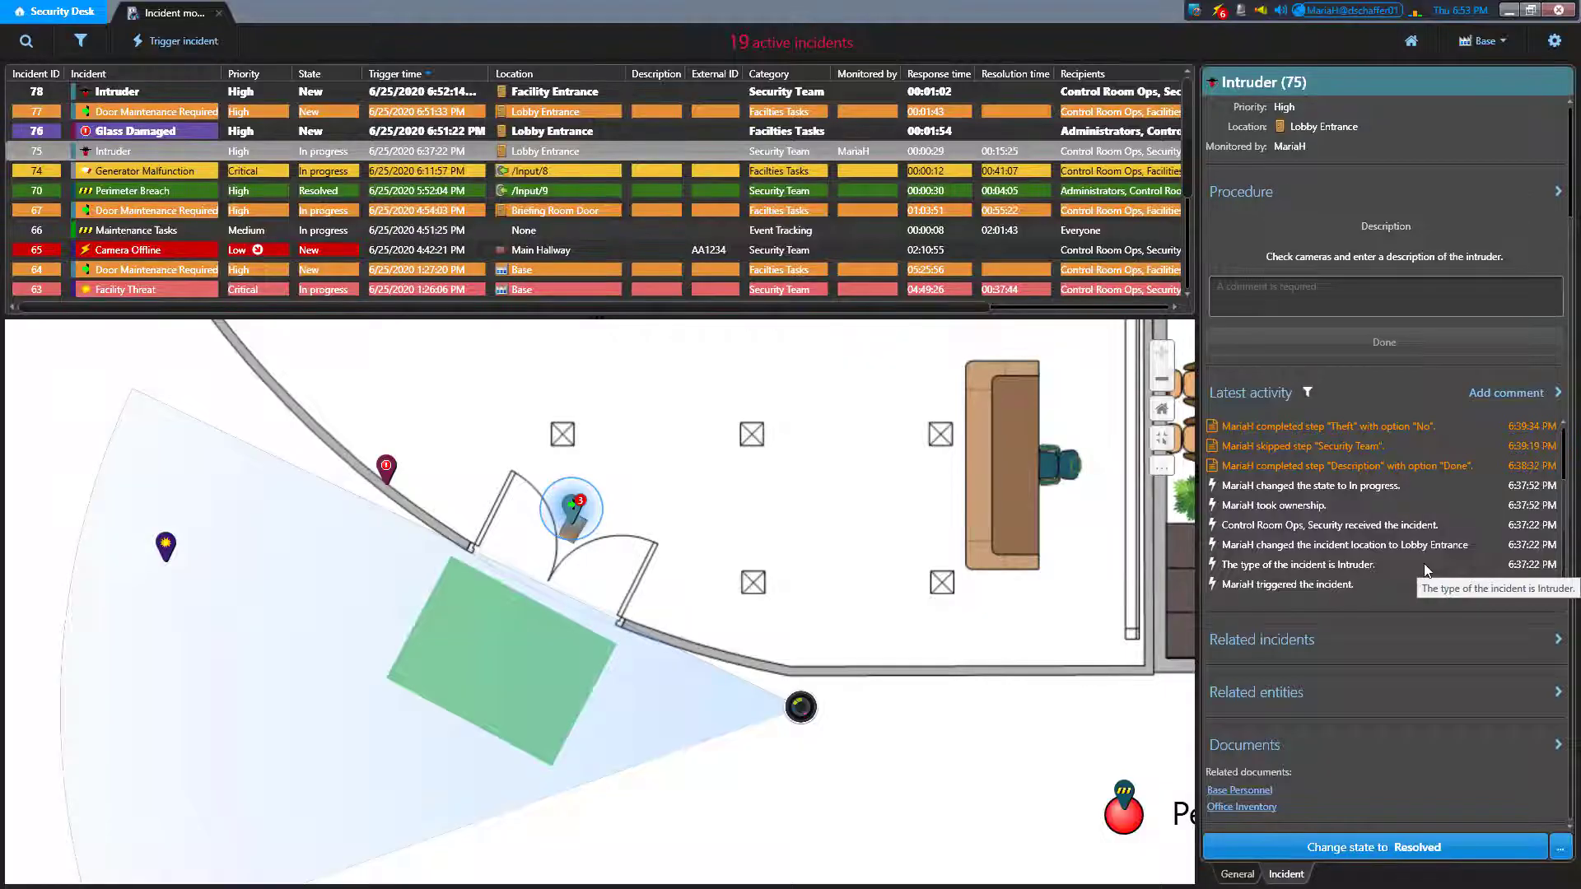
click(1312, 643)
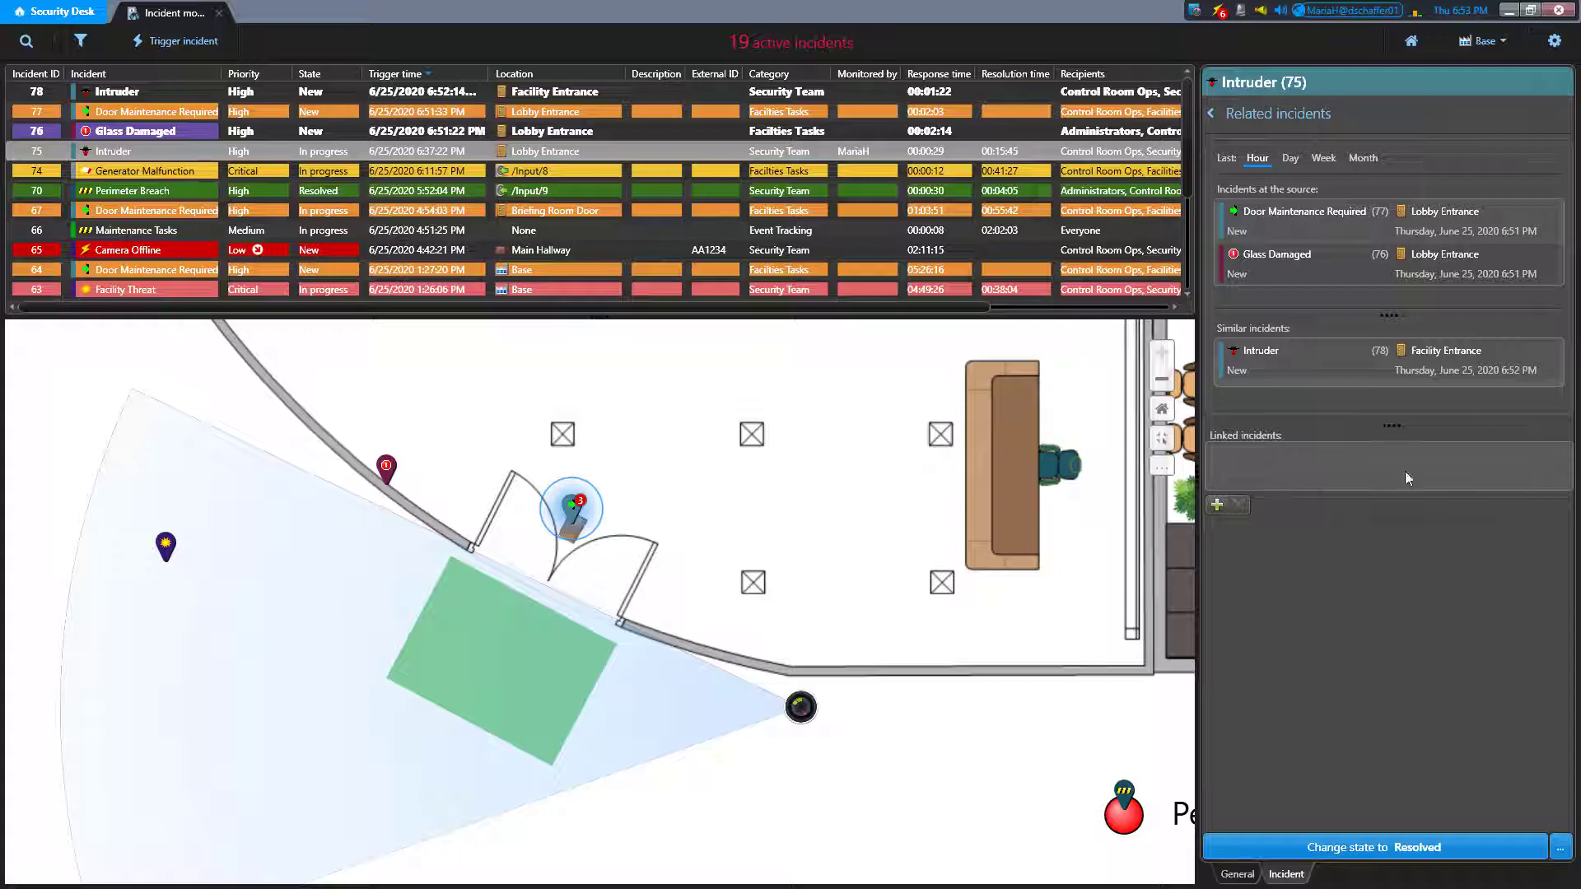
click(1291, 159)
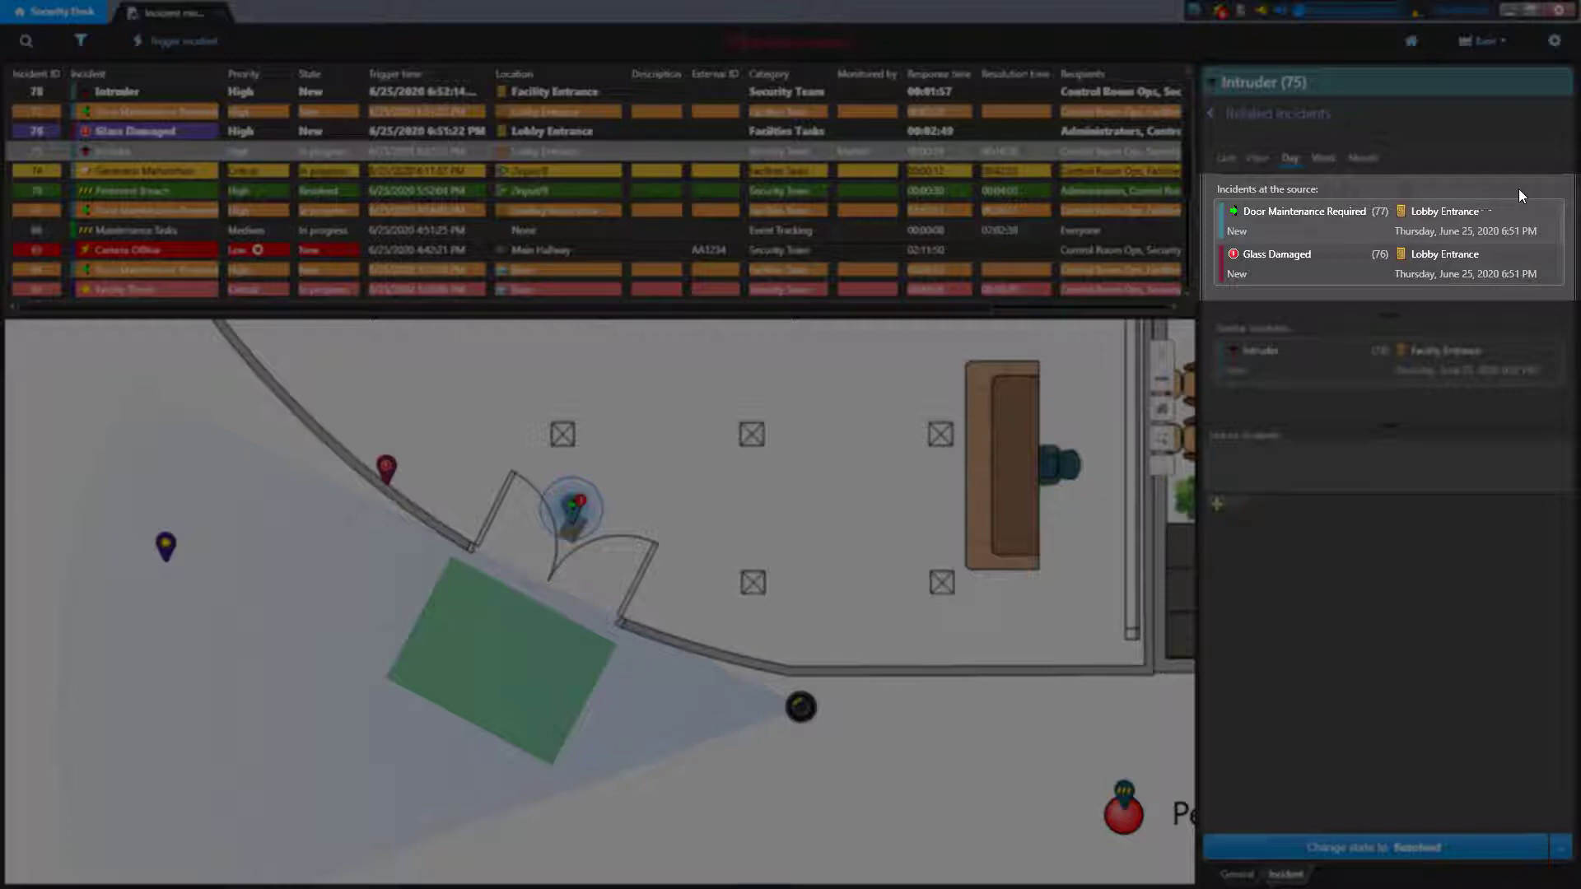
mouse_move(1516, 212)
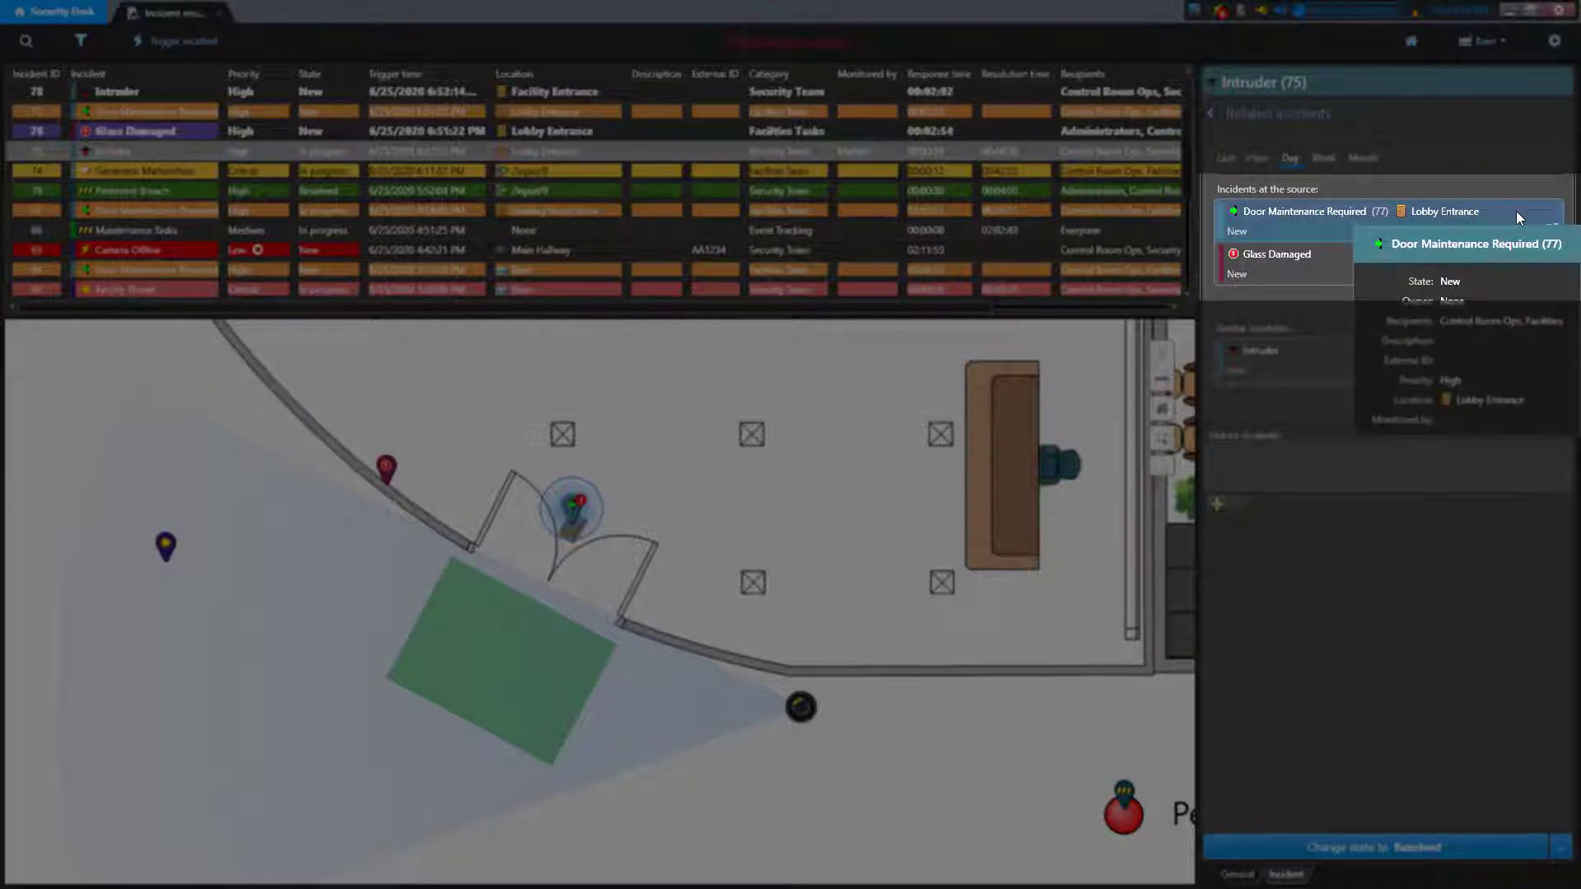
mouse_move(1320, 267)
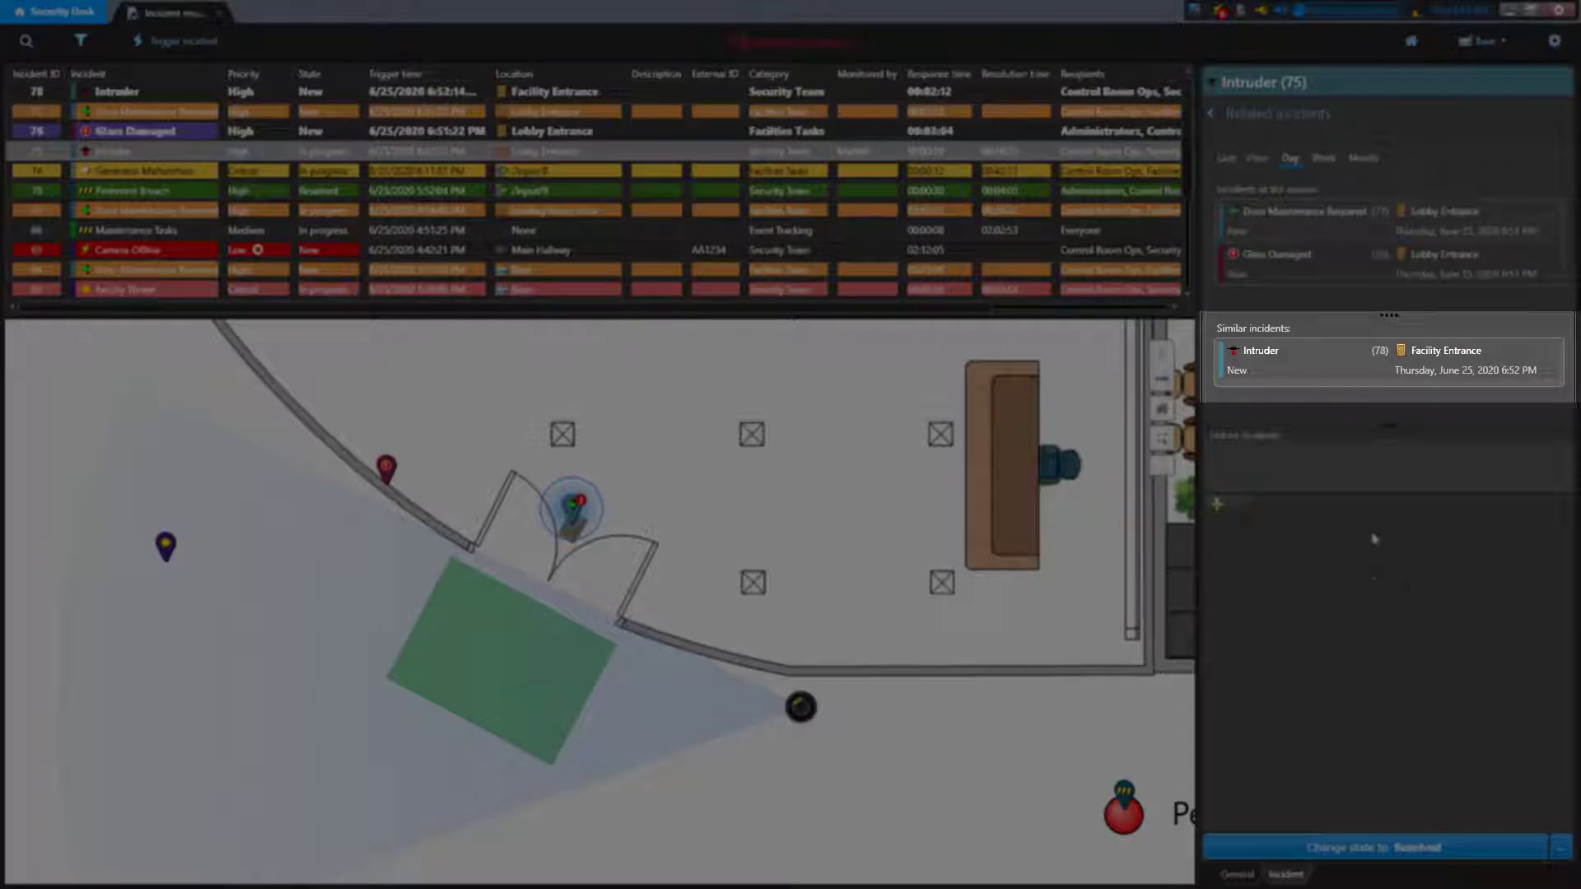
mouse_move(1263, 357)
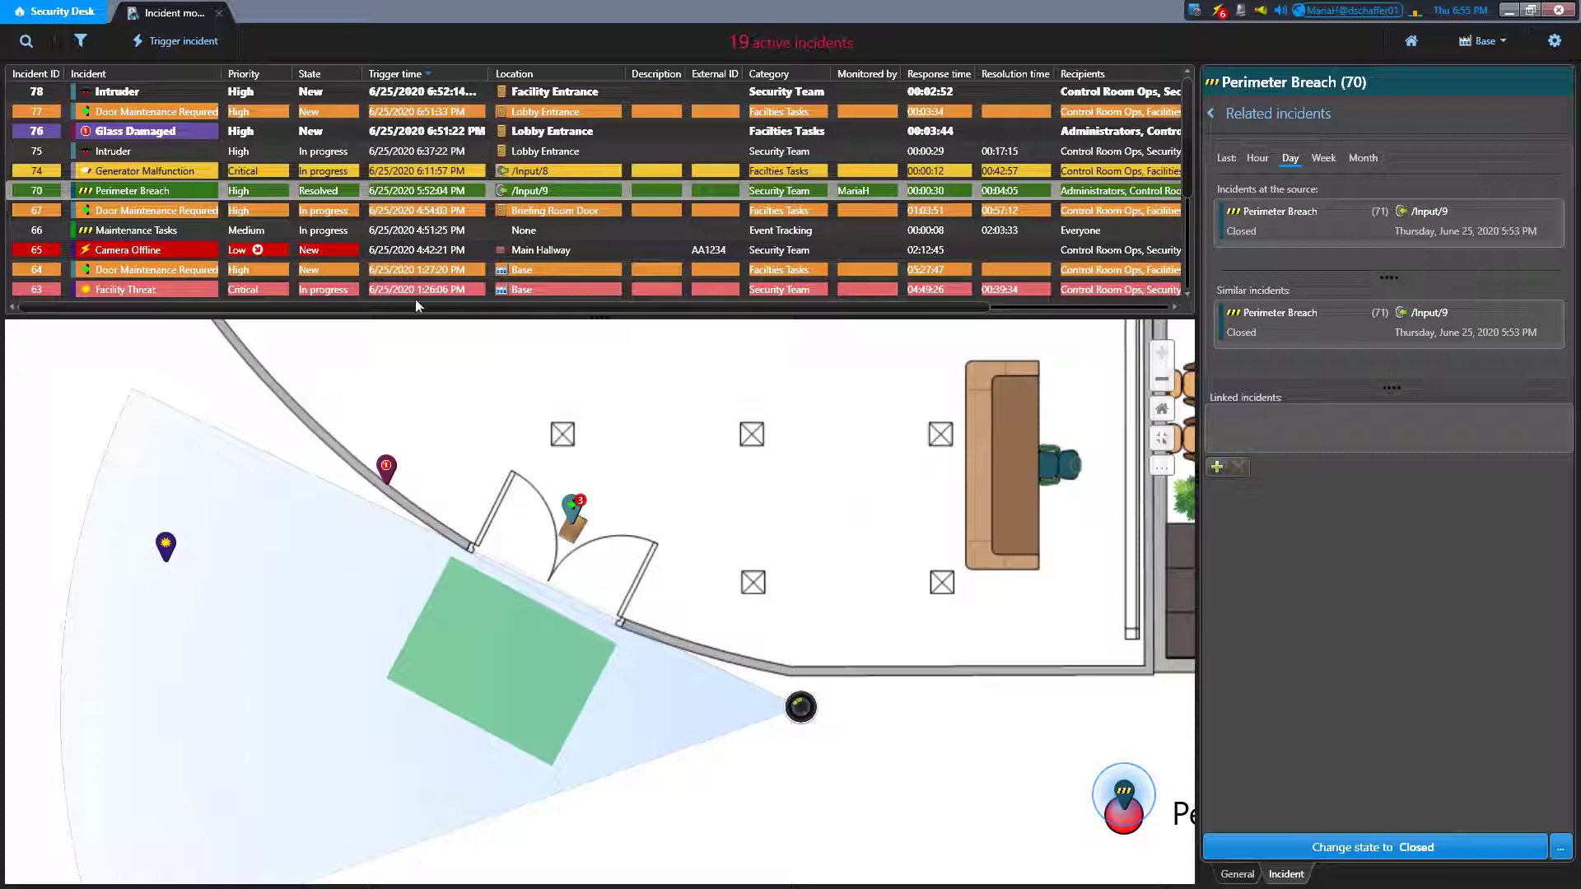
Step: Select Glass Damaged incident 57, examine its similar incidents, and start adding a linked incident
scroll(272, 170, down, 3)
click(193, 234)
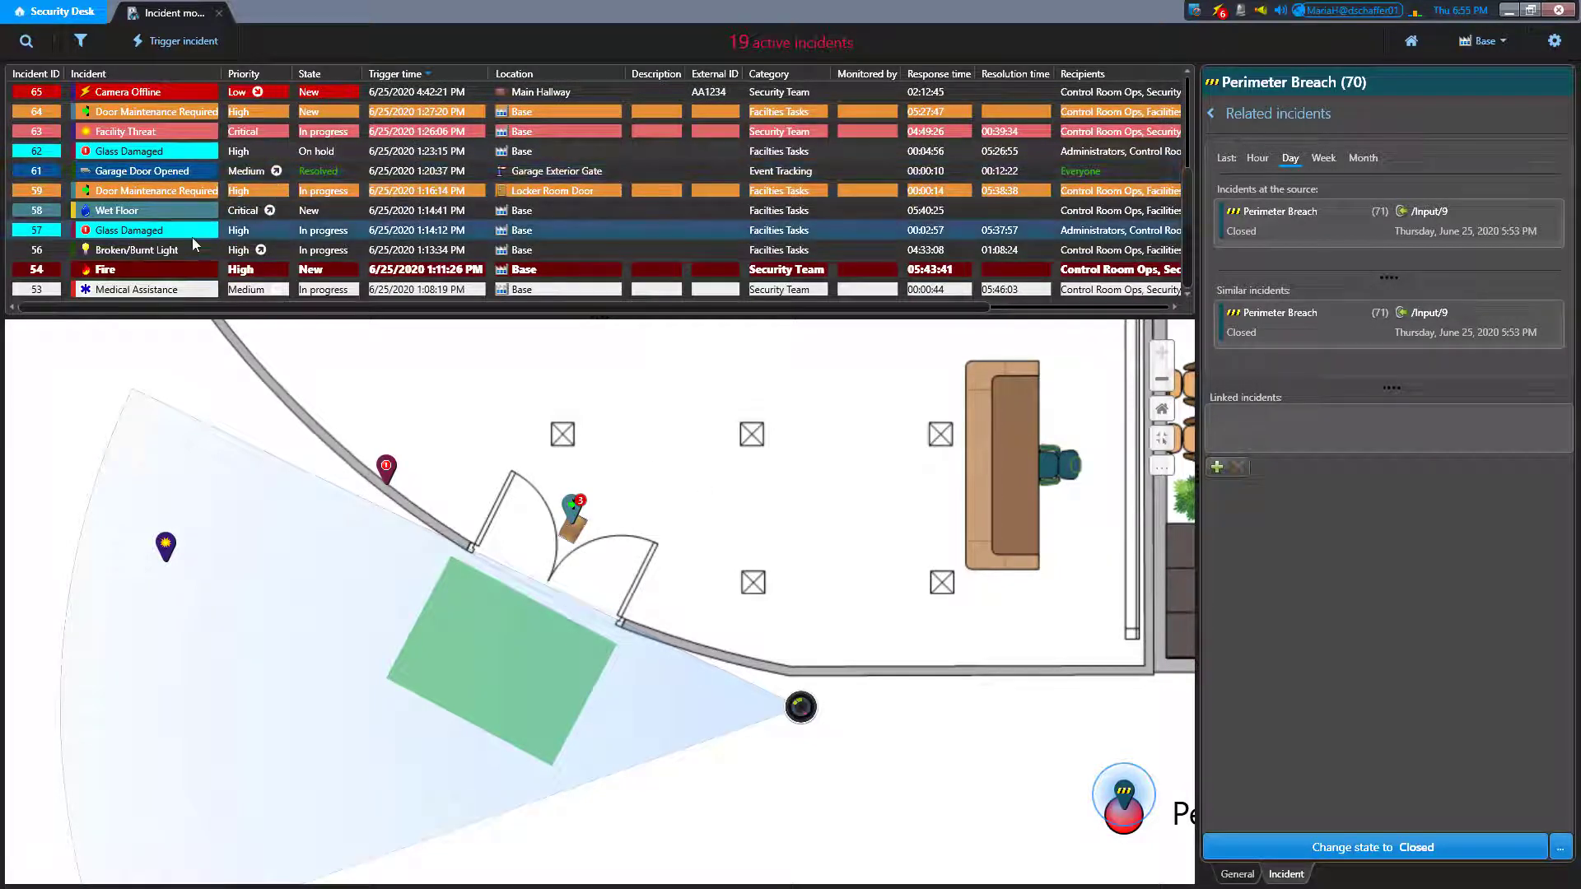
click(167, 232)
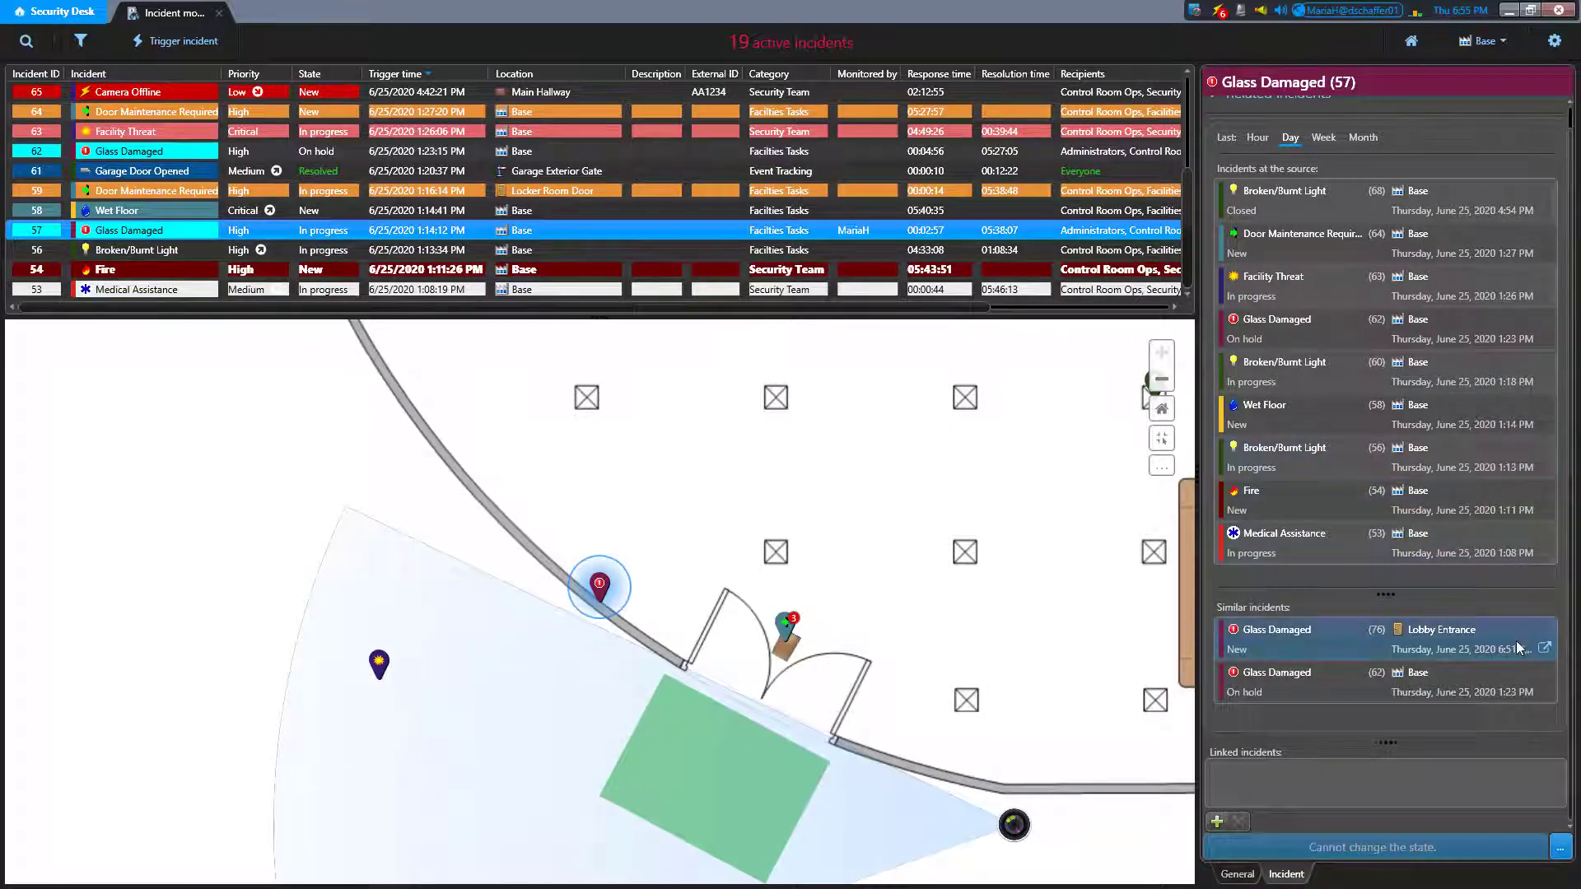
mouse_move(1503, 682)
mouse_move(1498, 639)
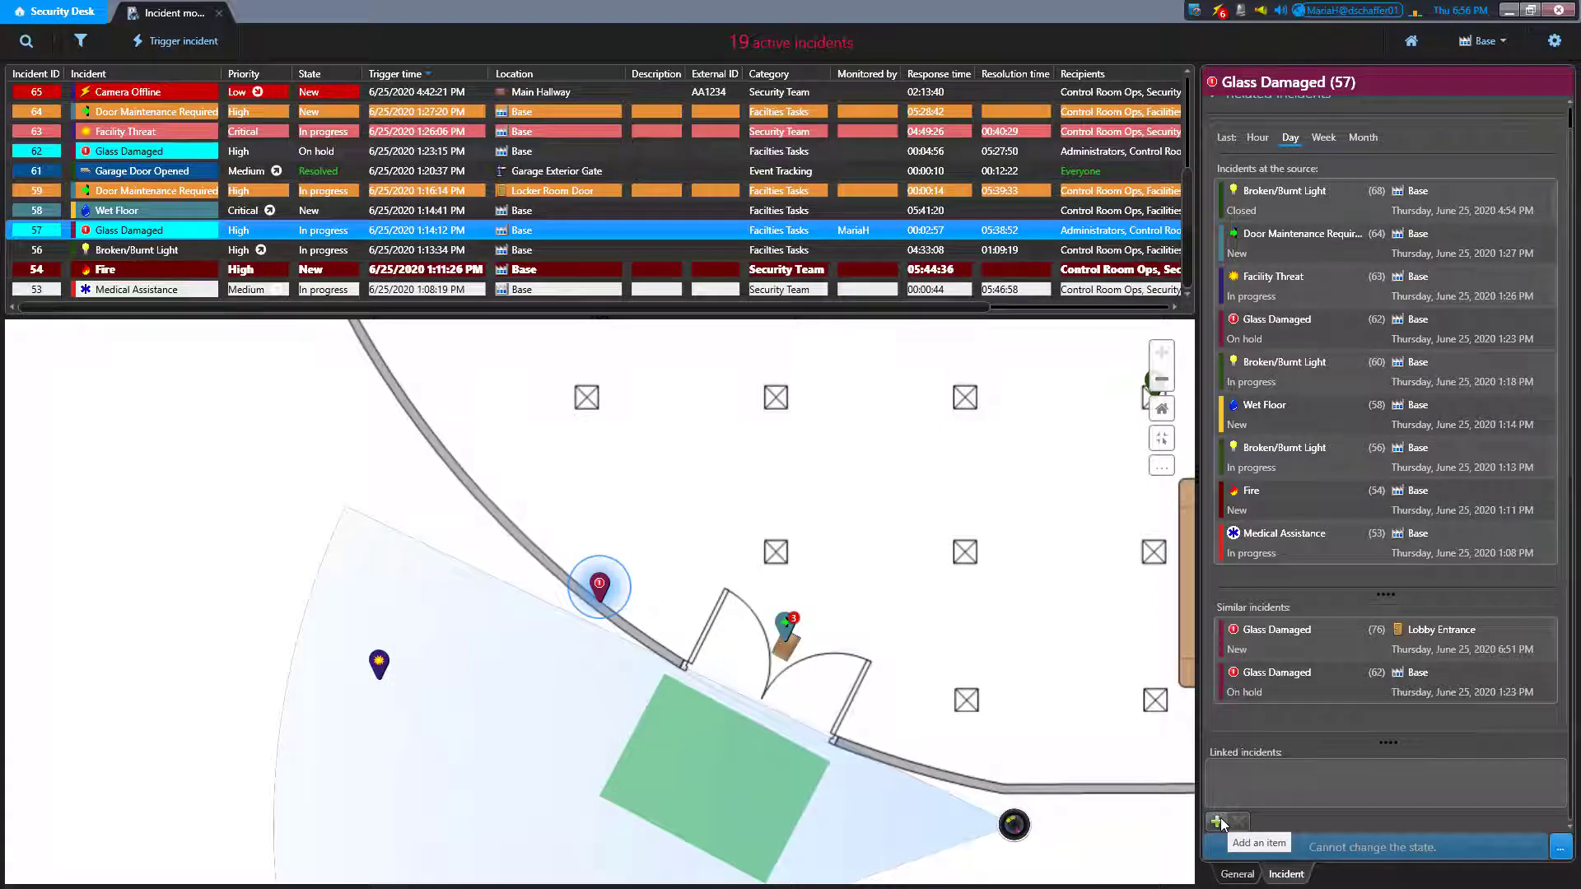
click(1218, 822)
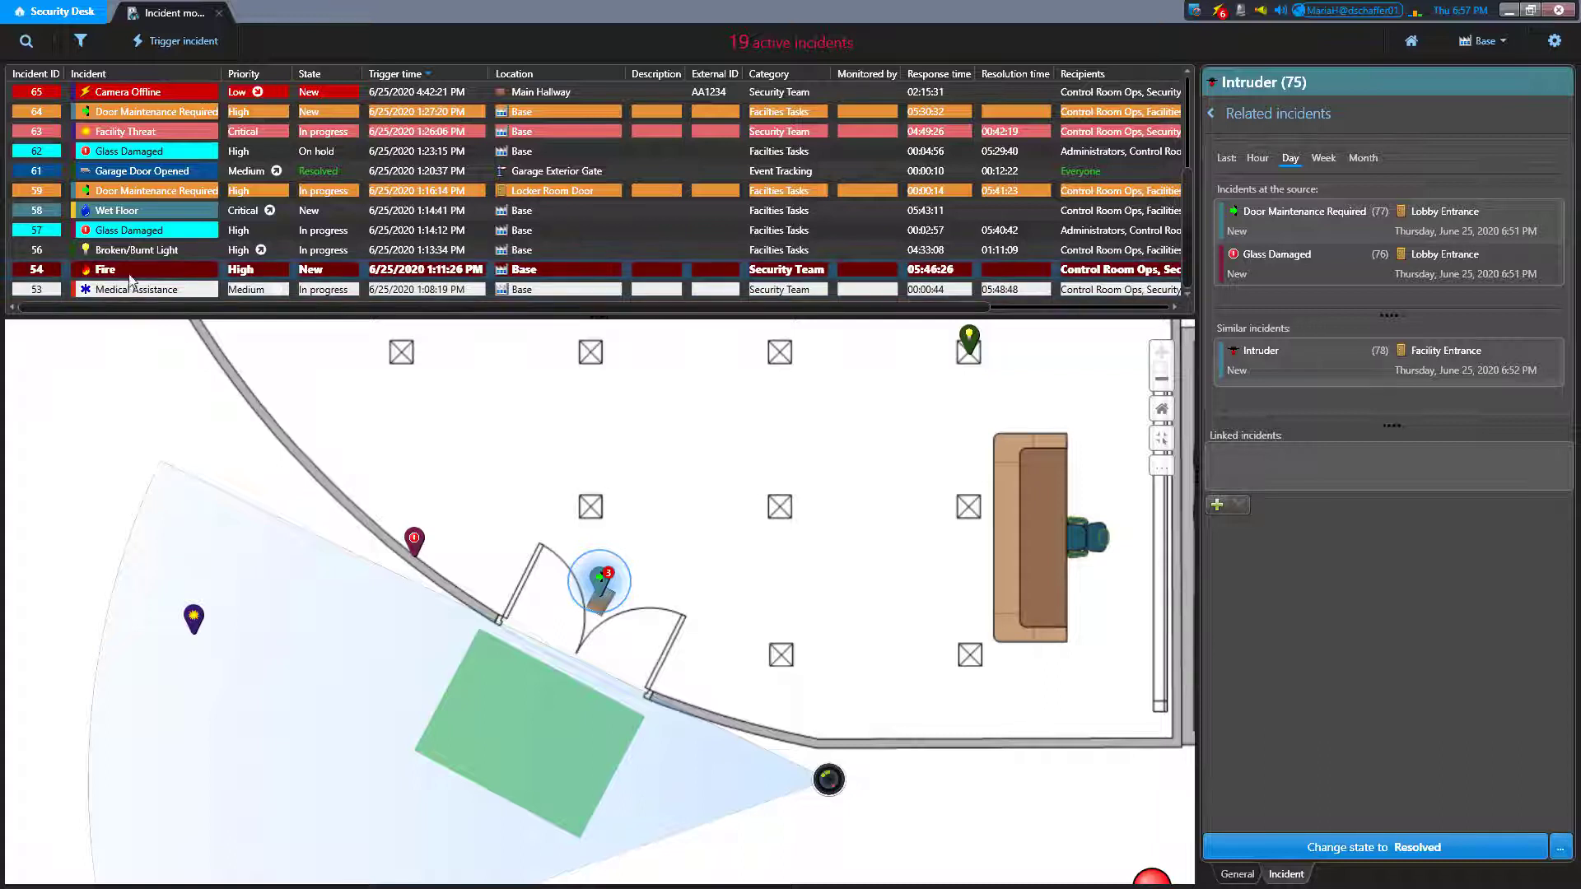
Step: Link Fire incident 54 to Intruder incident 75 and select the linked entry
mouse_move(130, 274)
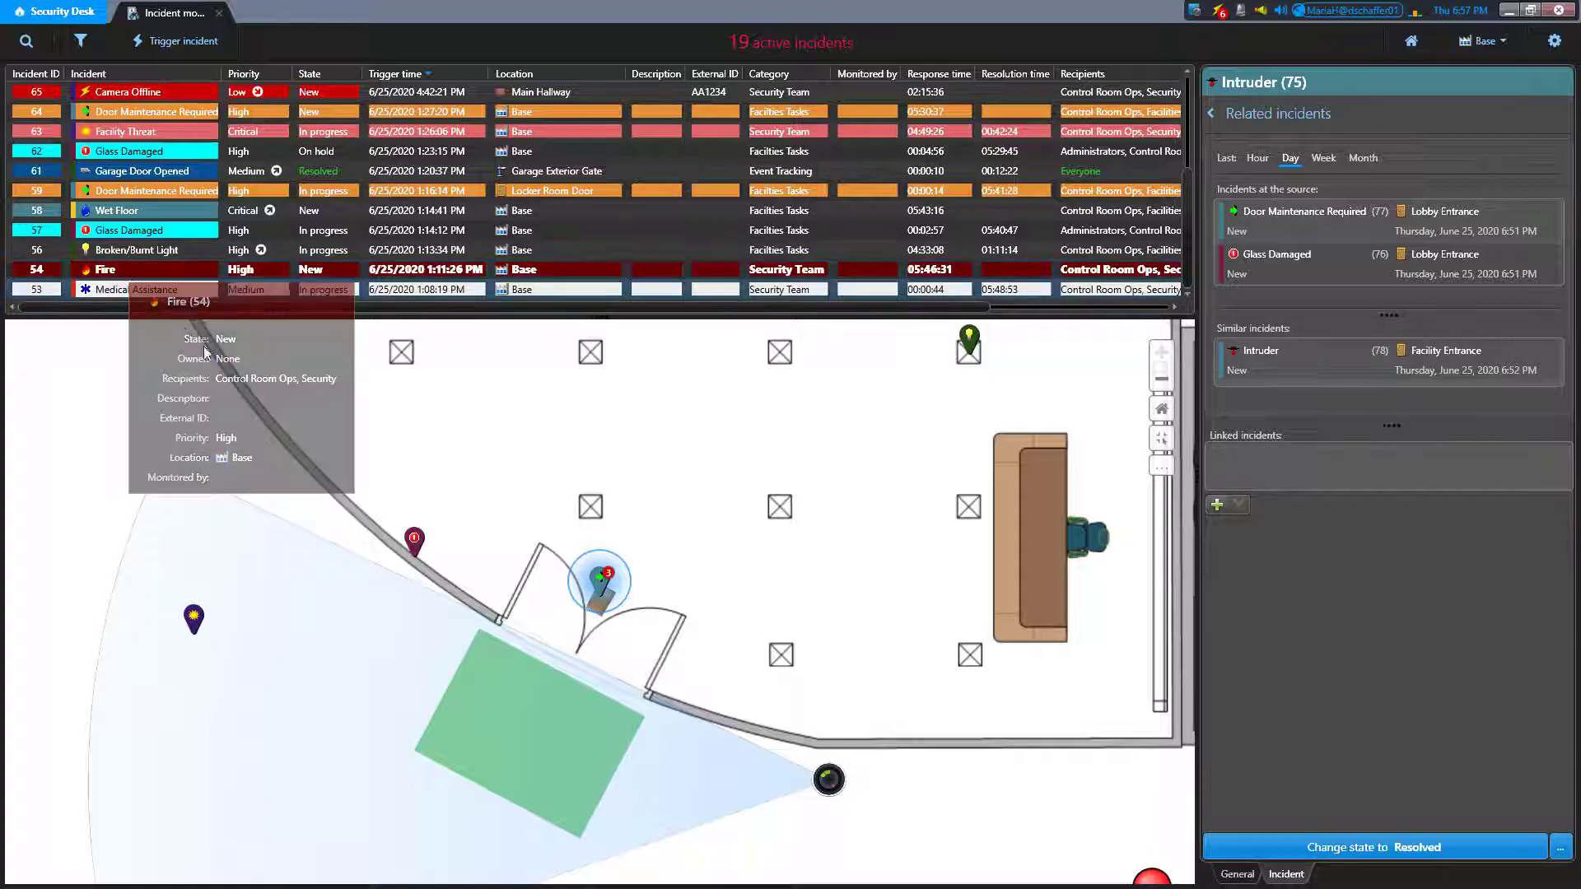
click(1217, 505)
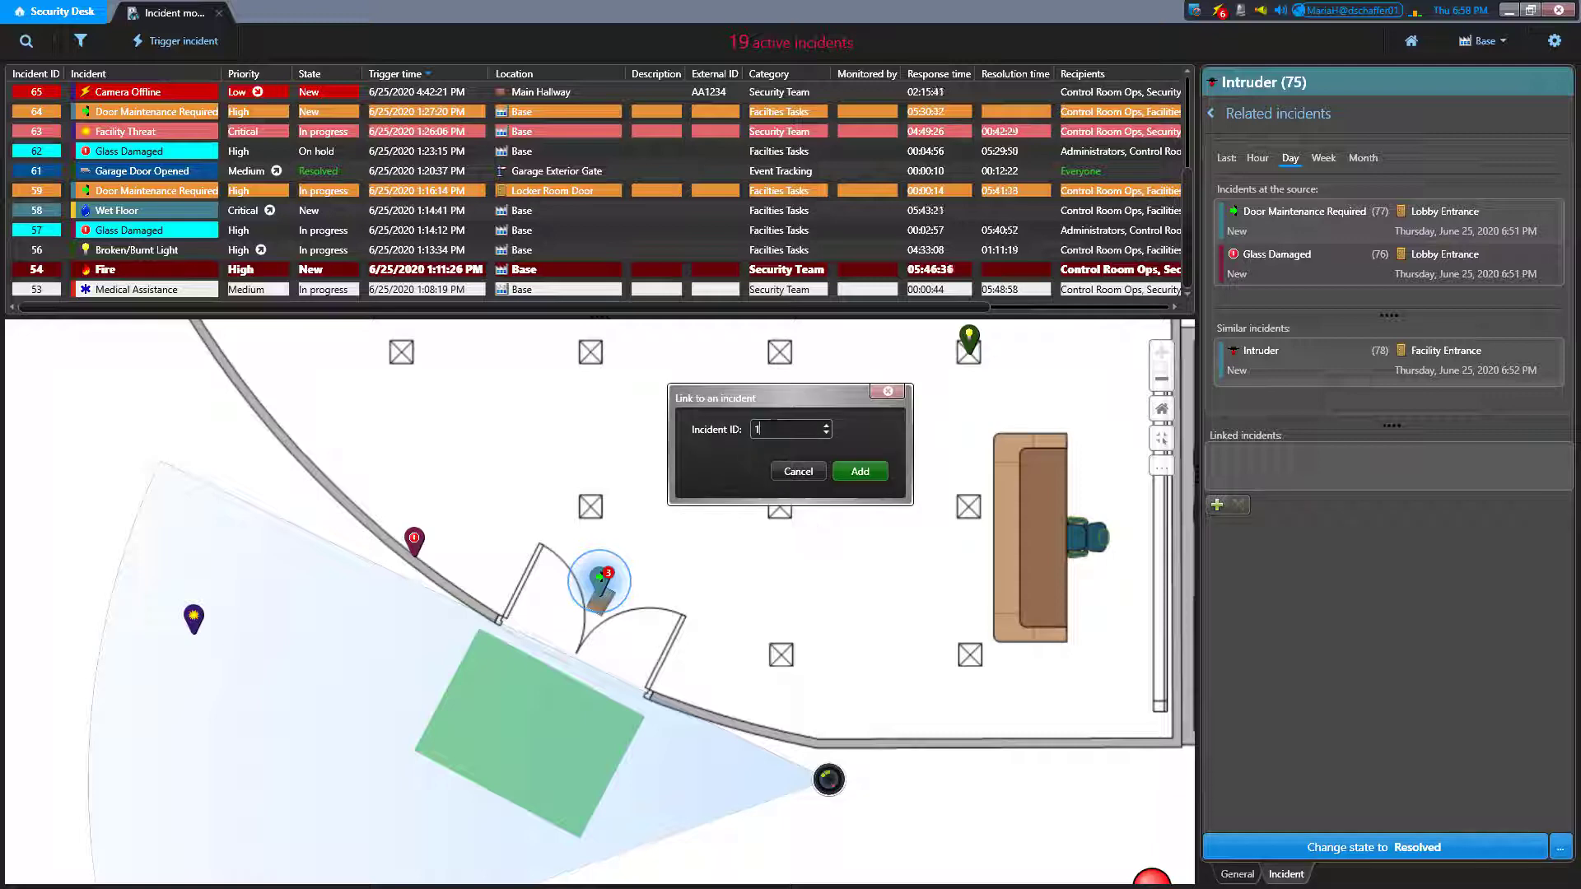
key(BackSpace)
text(54)
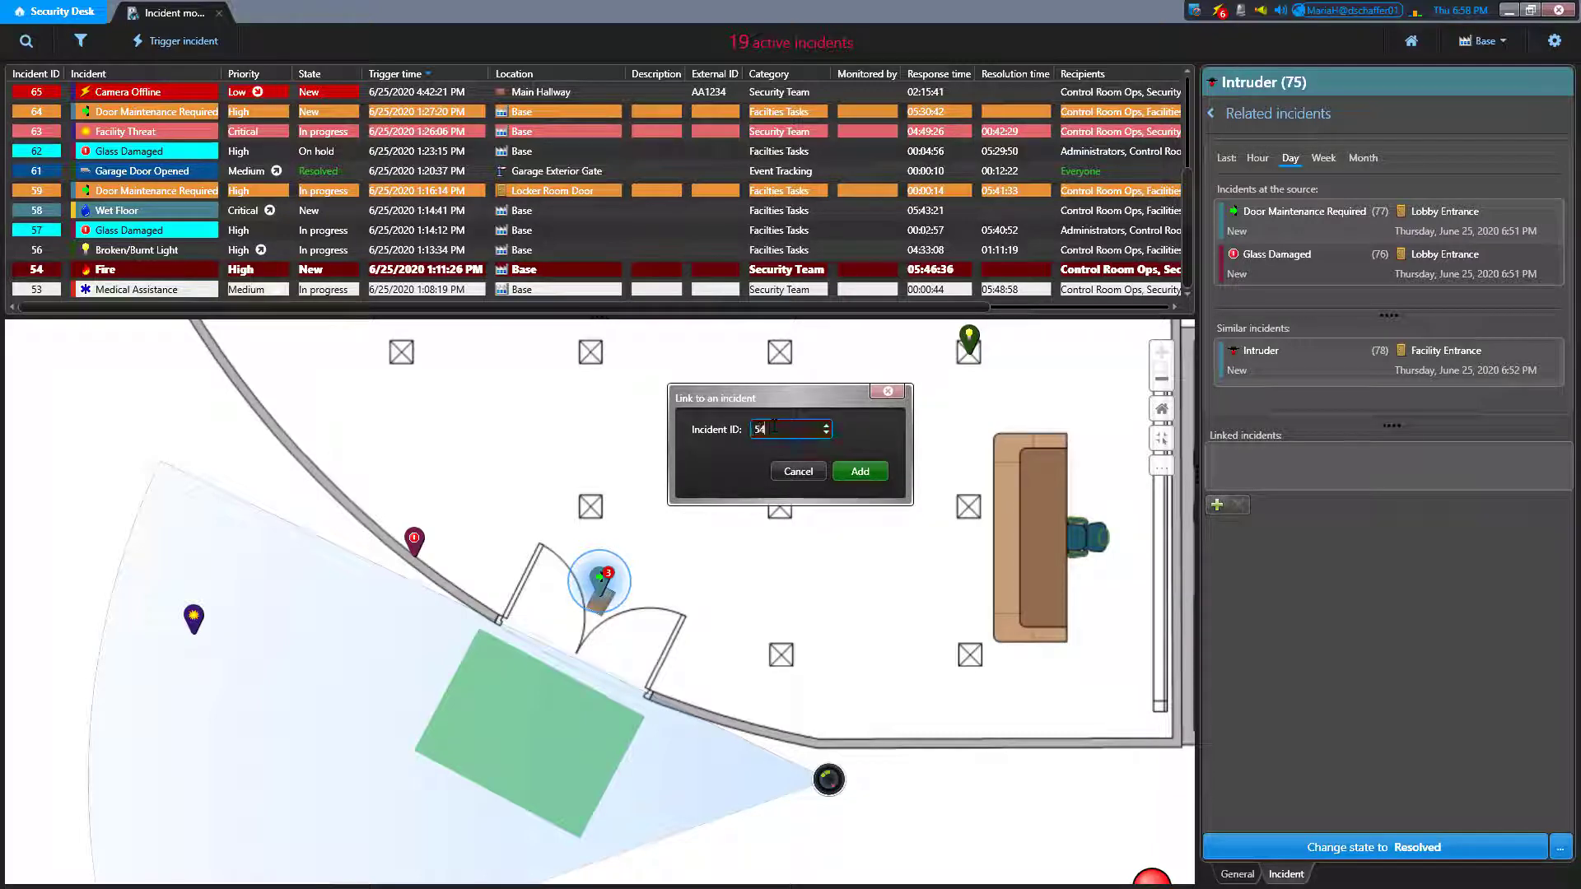
click(856, 471)
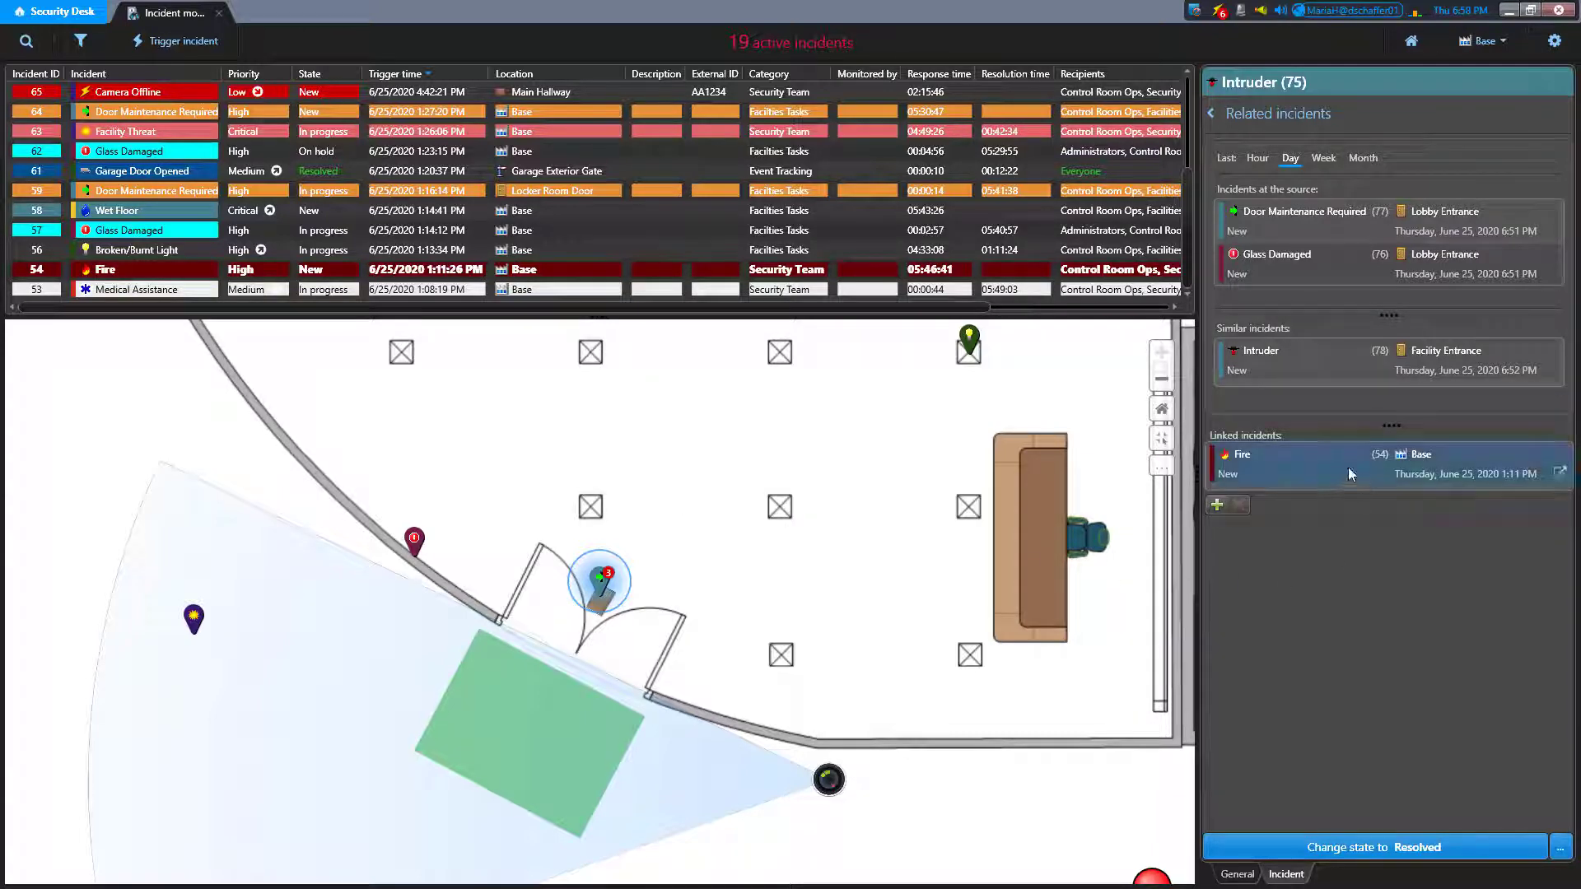
mouse_move(1342, 469)
click(1287, 467)
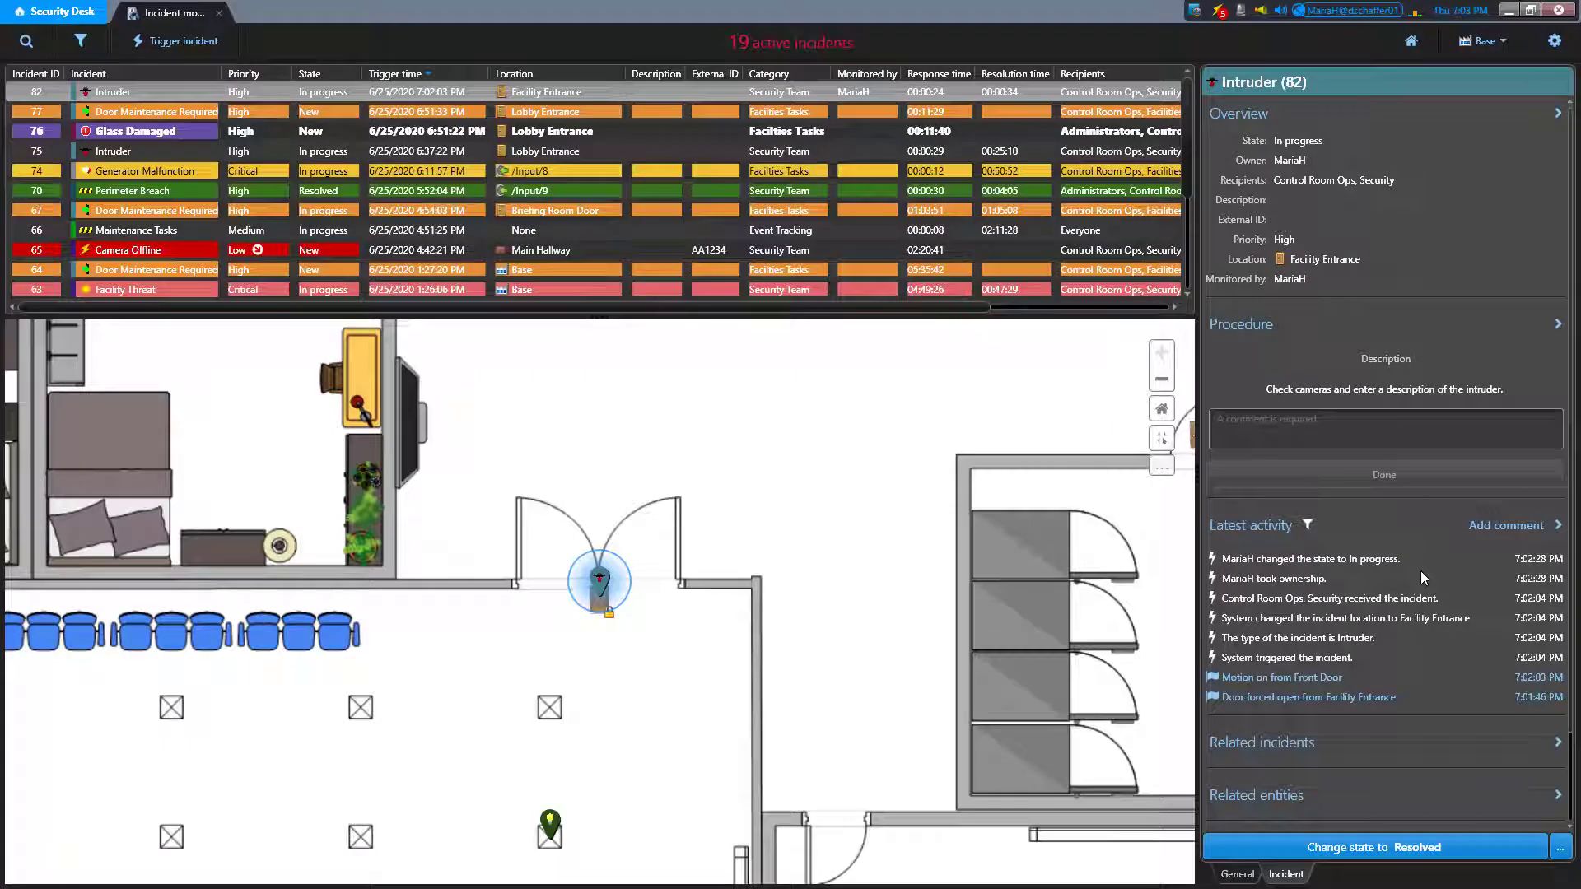
Step: Attach the Lobby Entrance camera to Intruder incident 82 as a related entity, searching all entity types for "lobby"
scroll(1420, 599, down, 2)
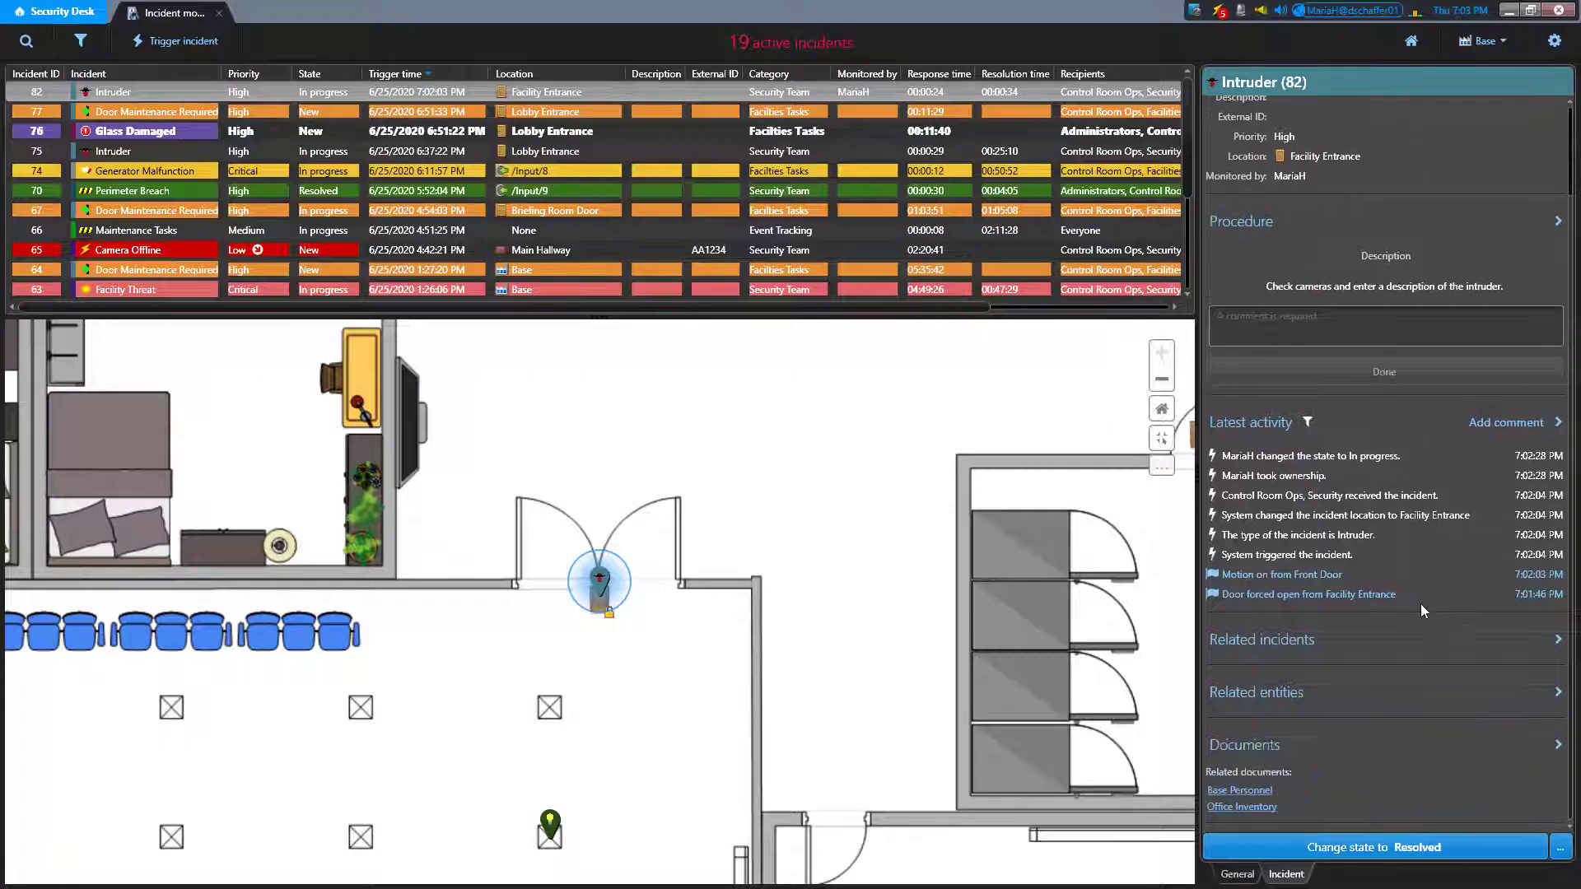
click(1290, 704)
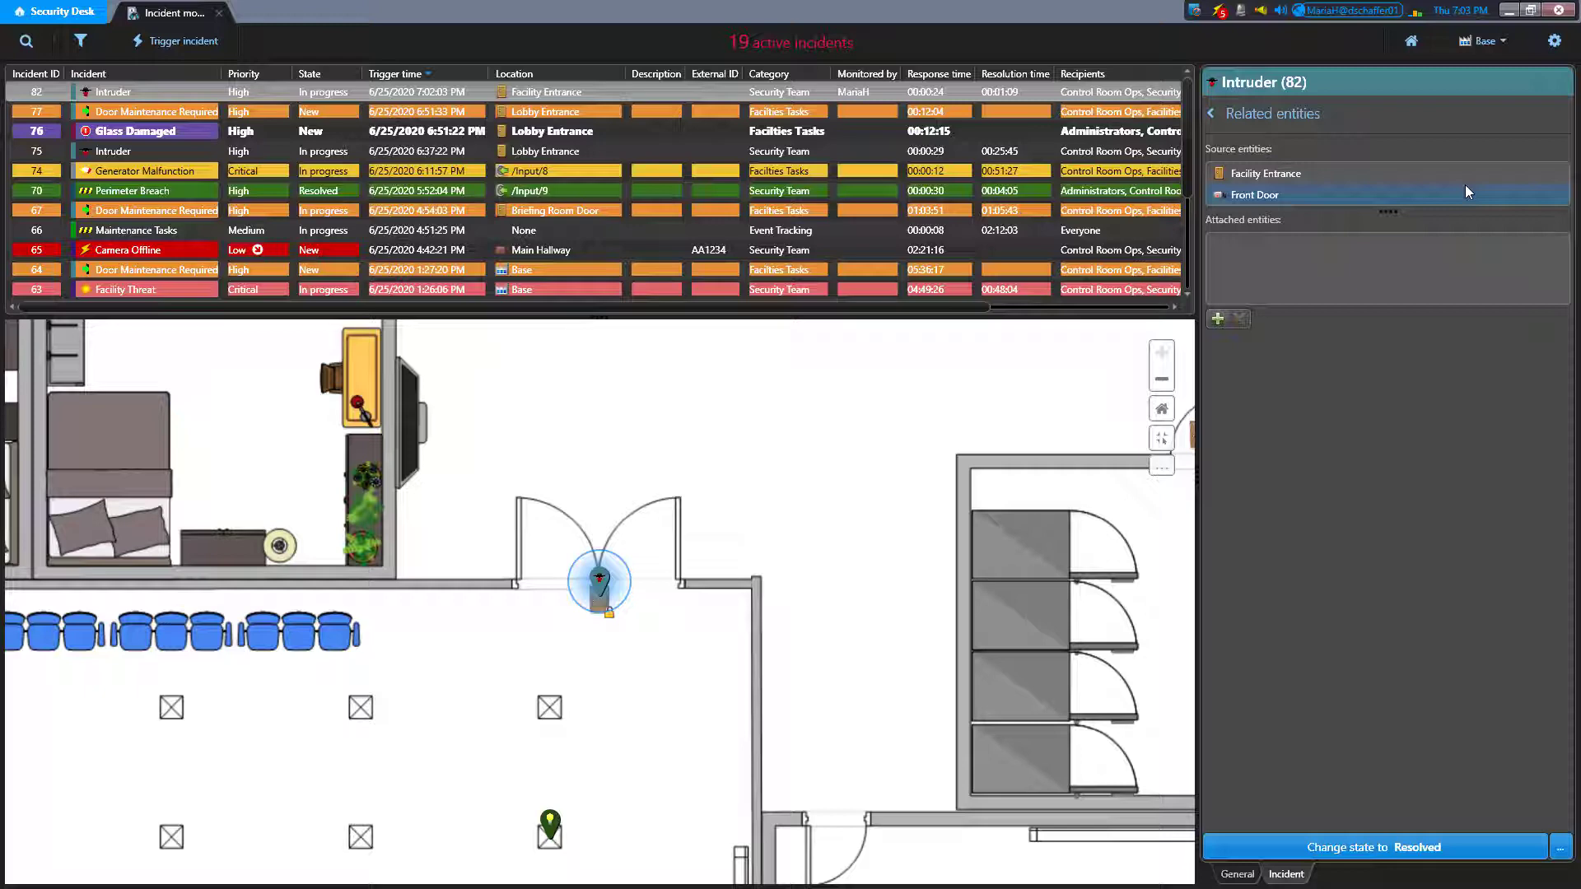
click(1218, 320)
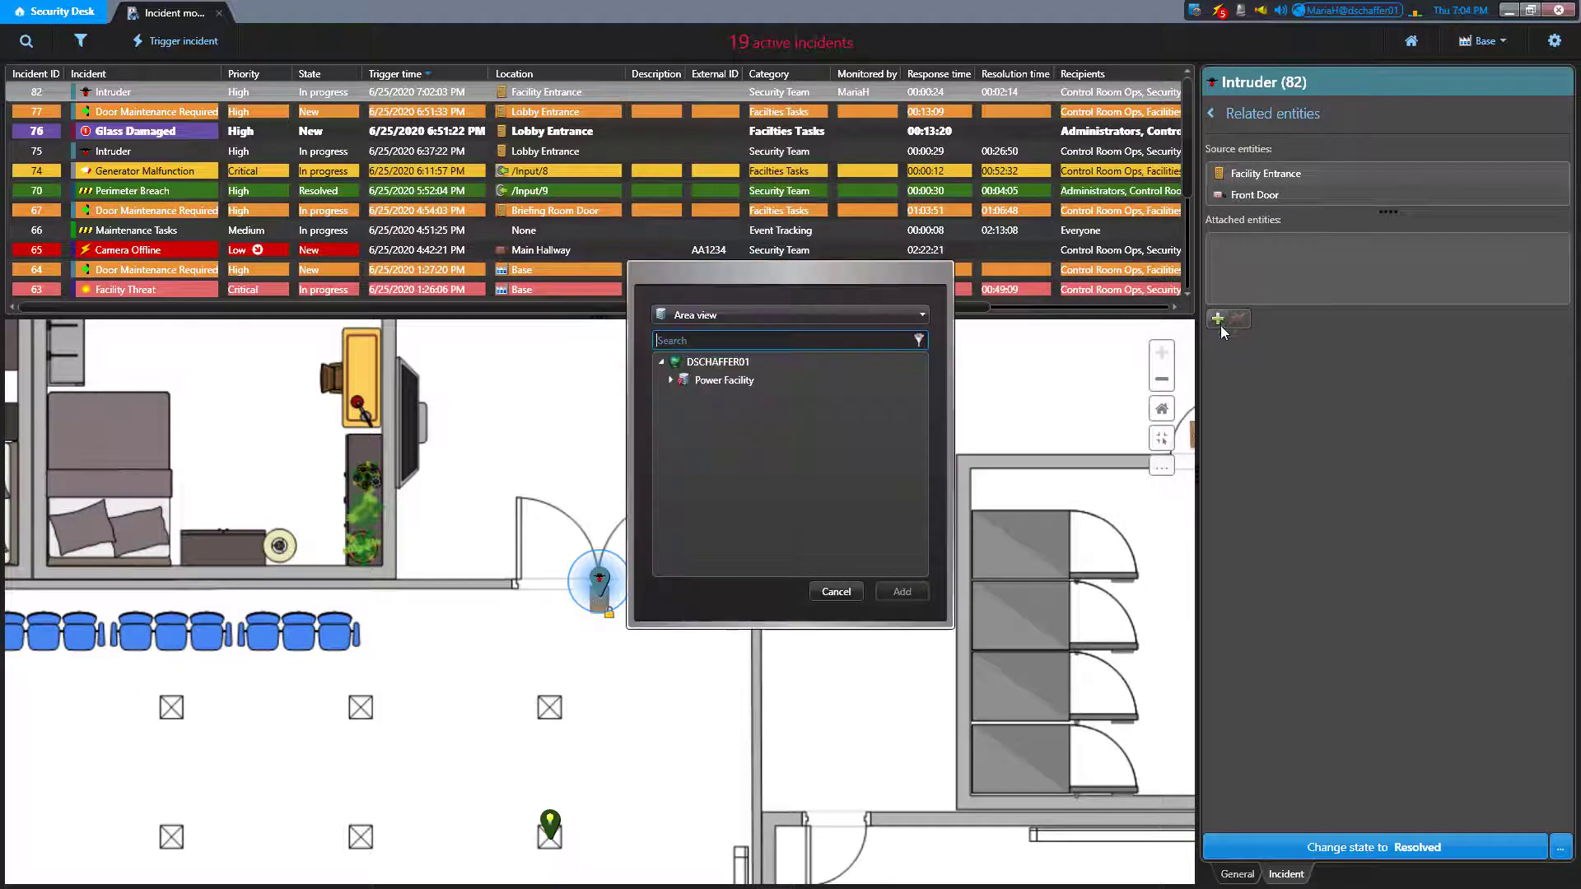
click(718, 318)
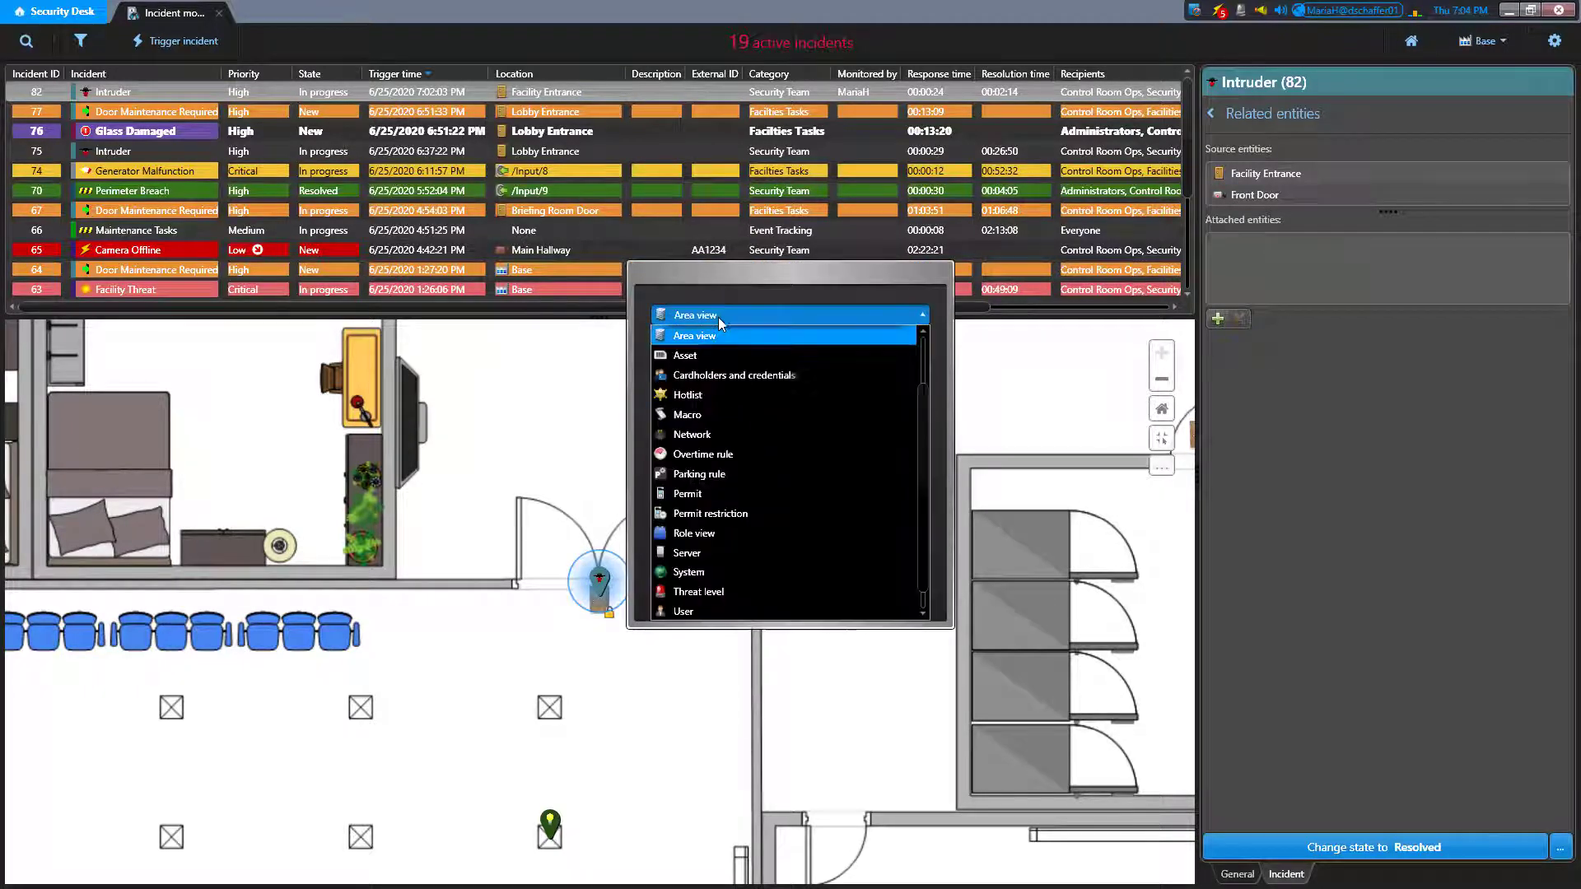
scroll(733, 363, up, 1)
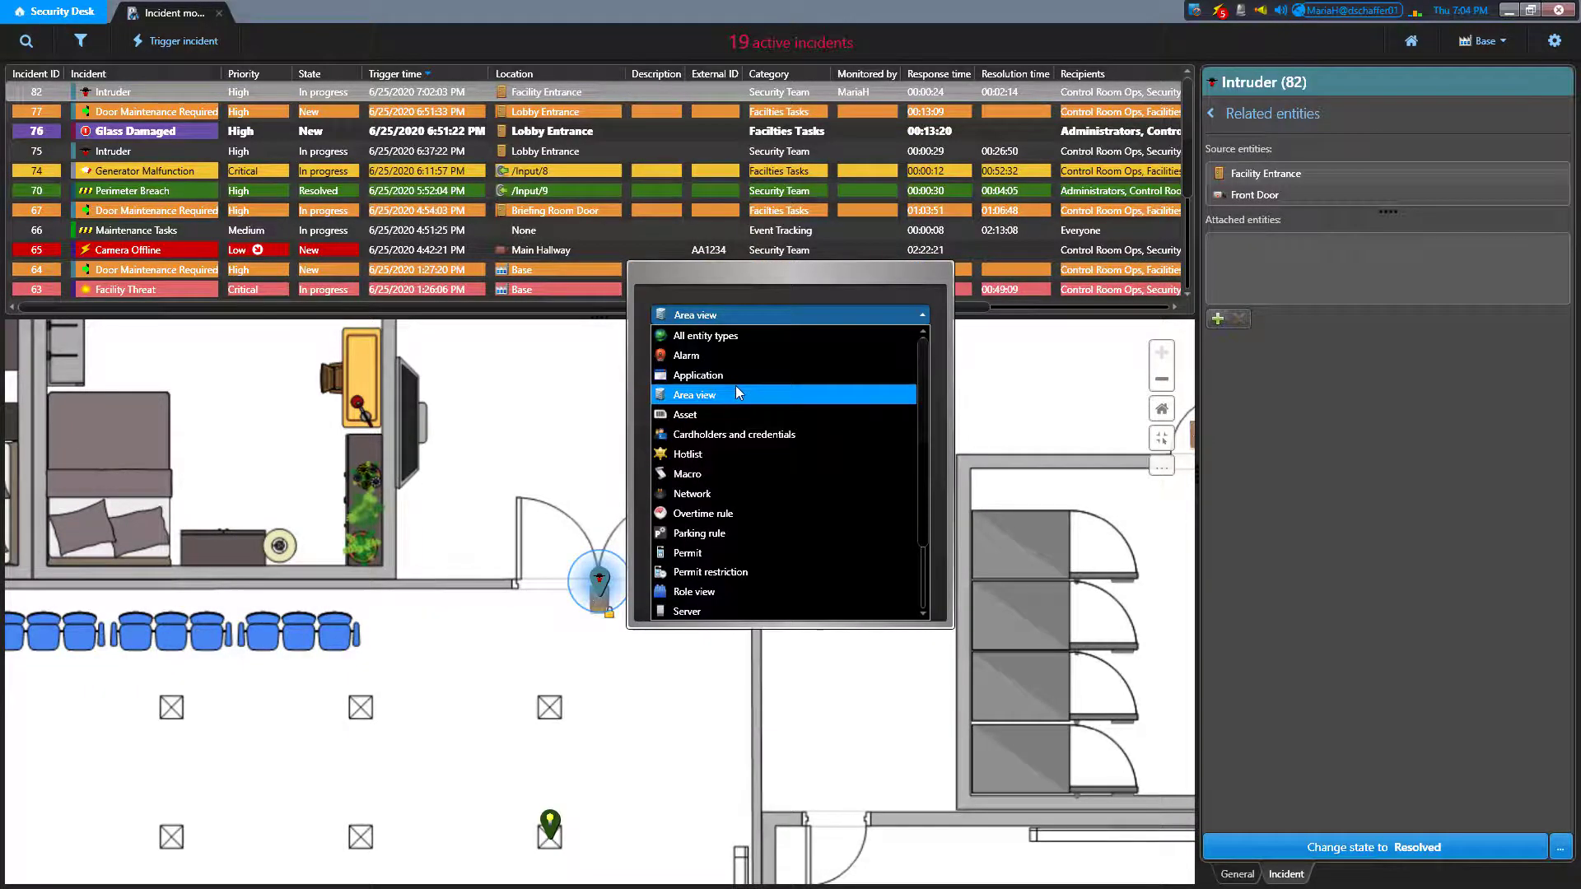
click(712, 335)
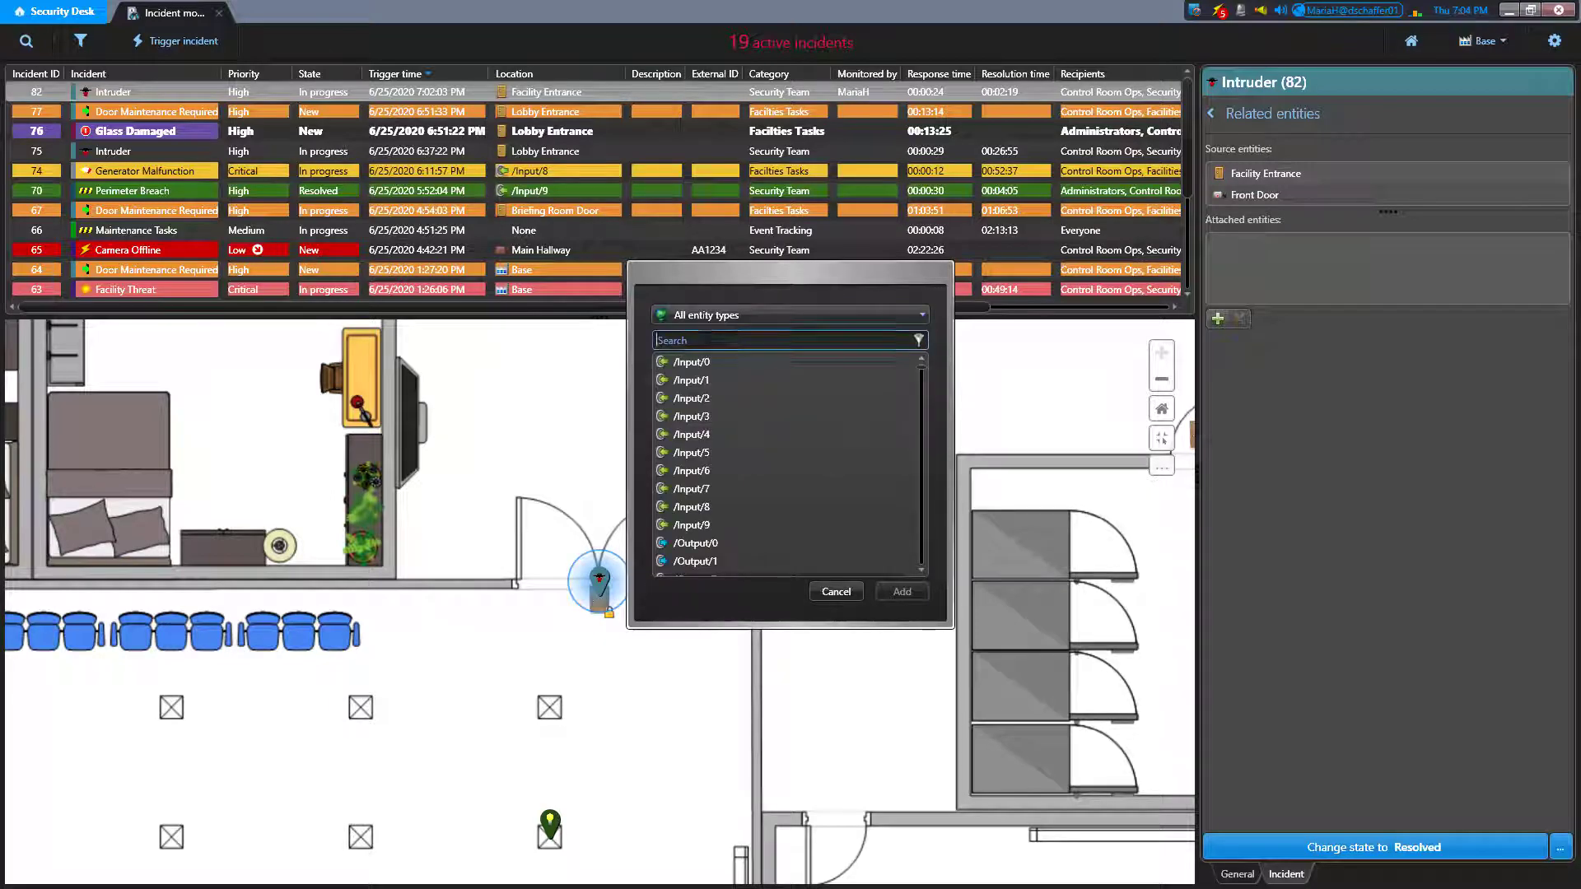
text(lobby)
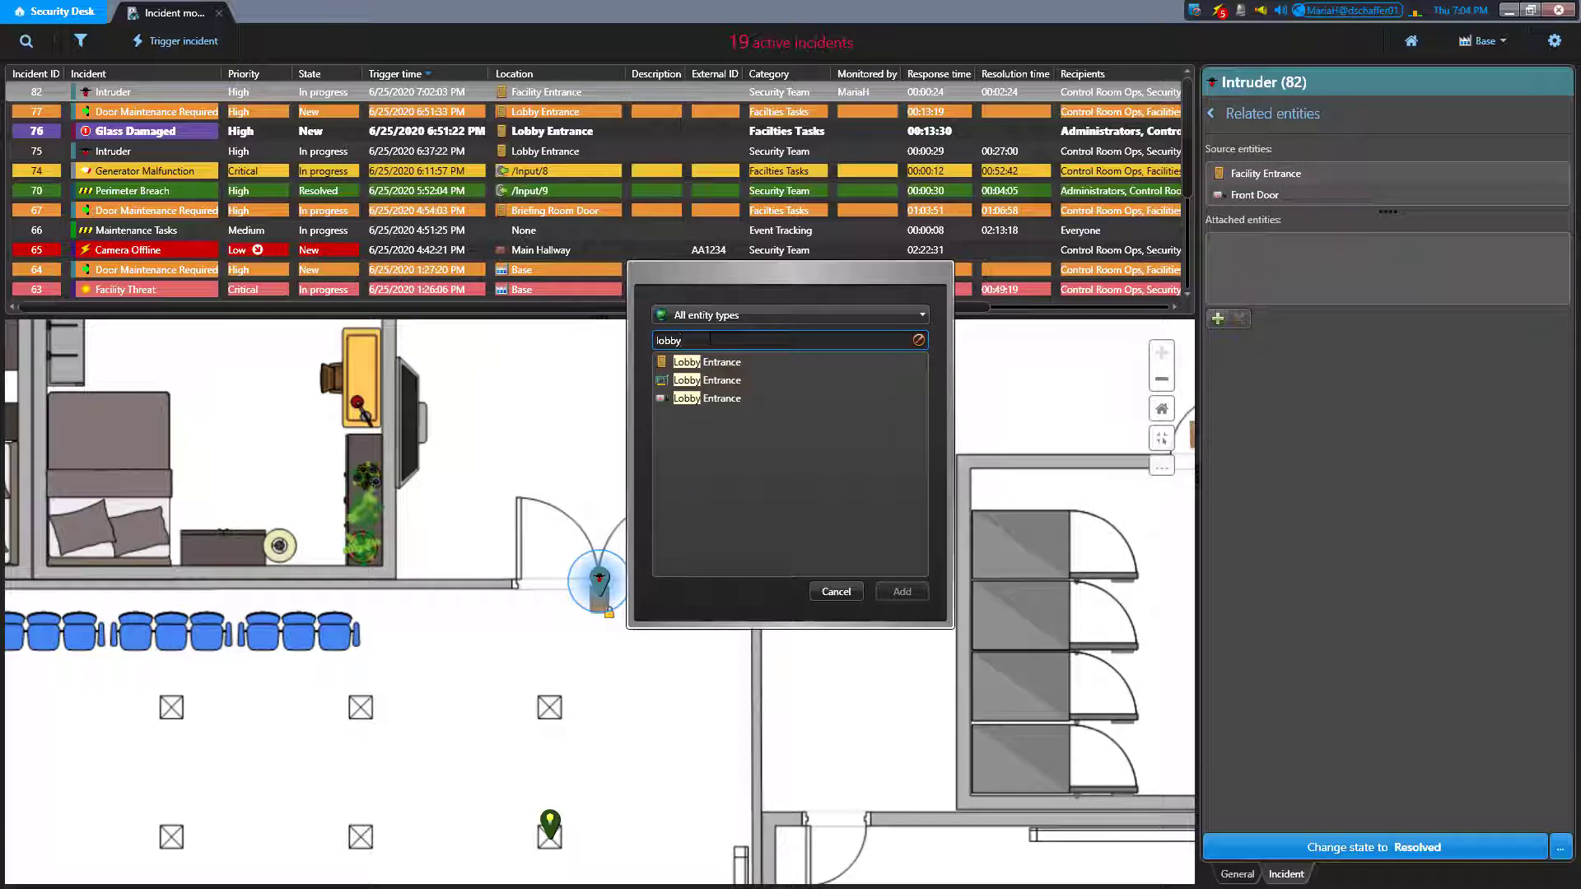
click(745, 399)
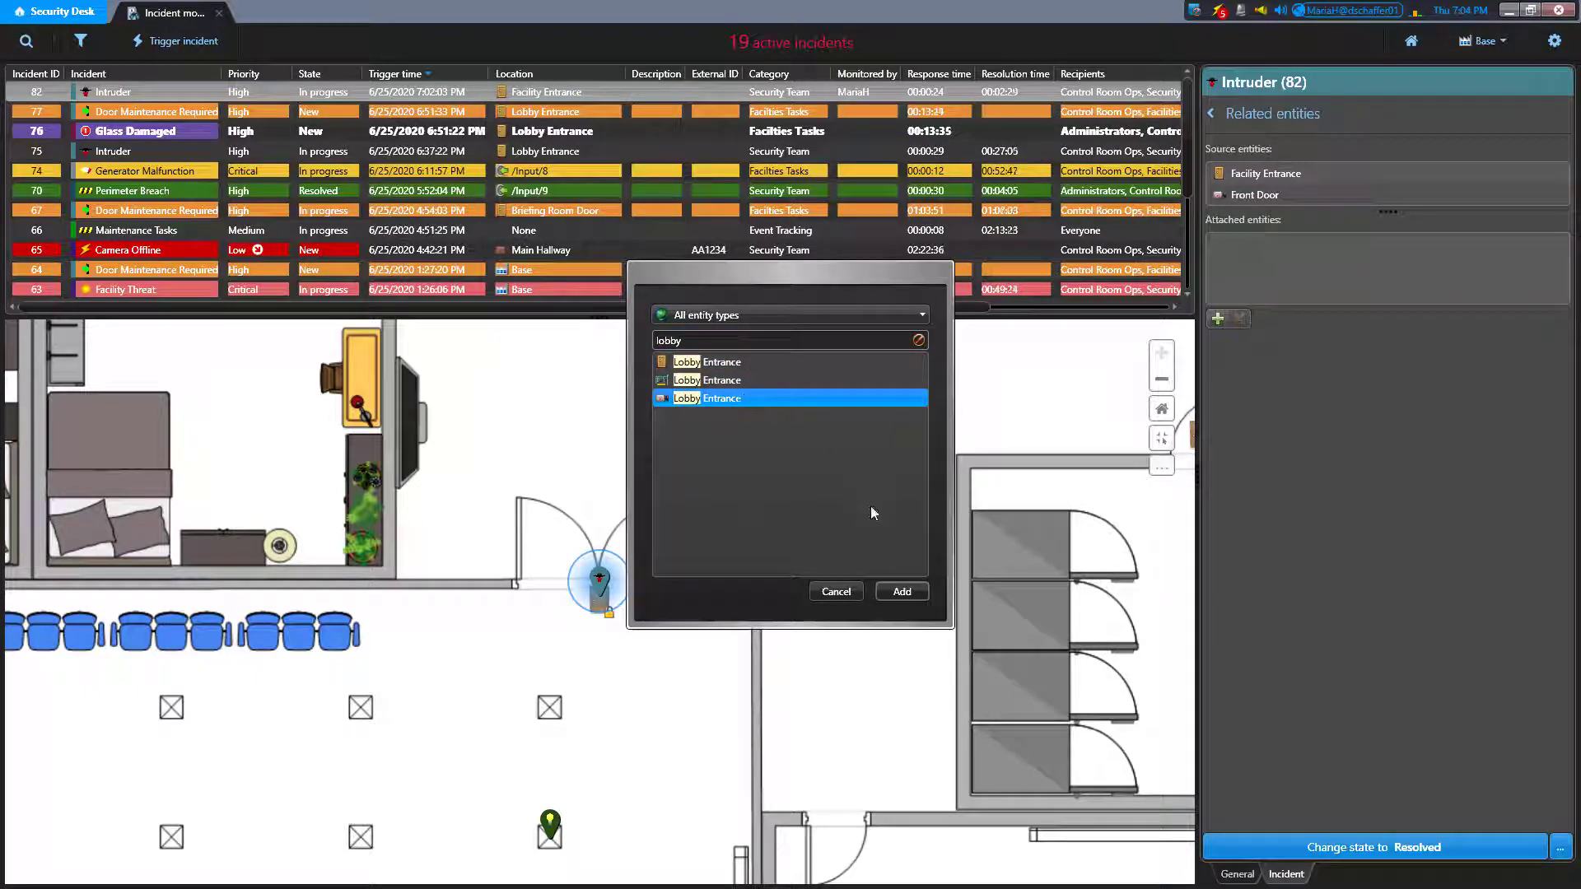
click(887, 586)
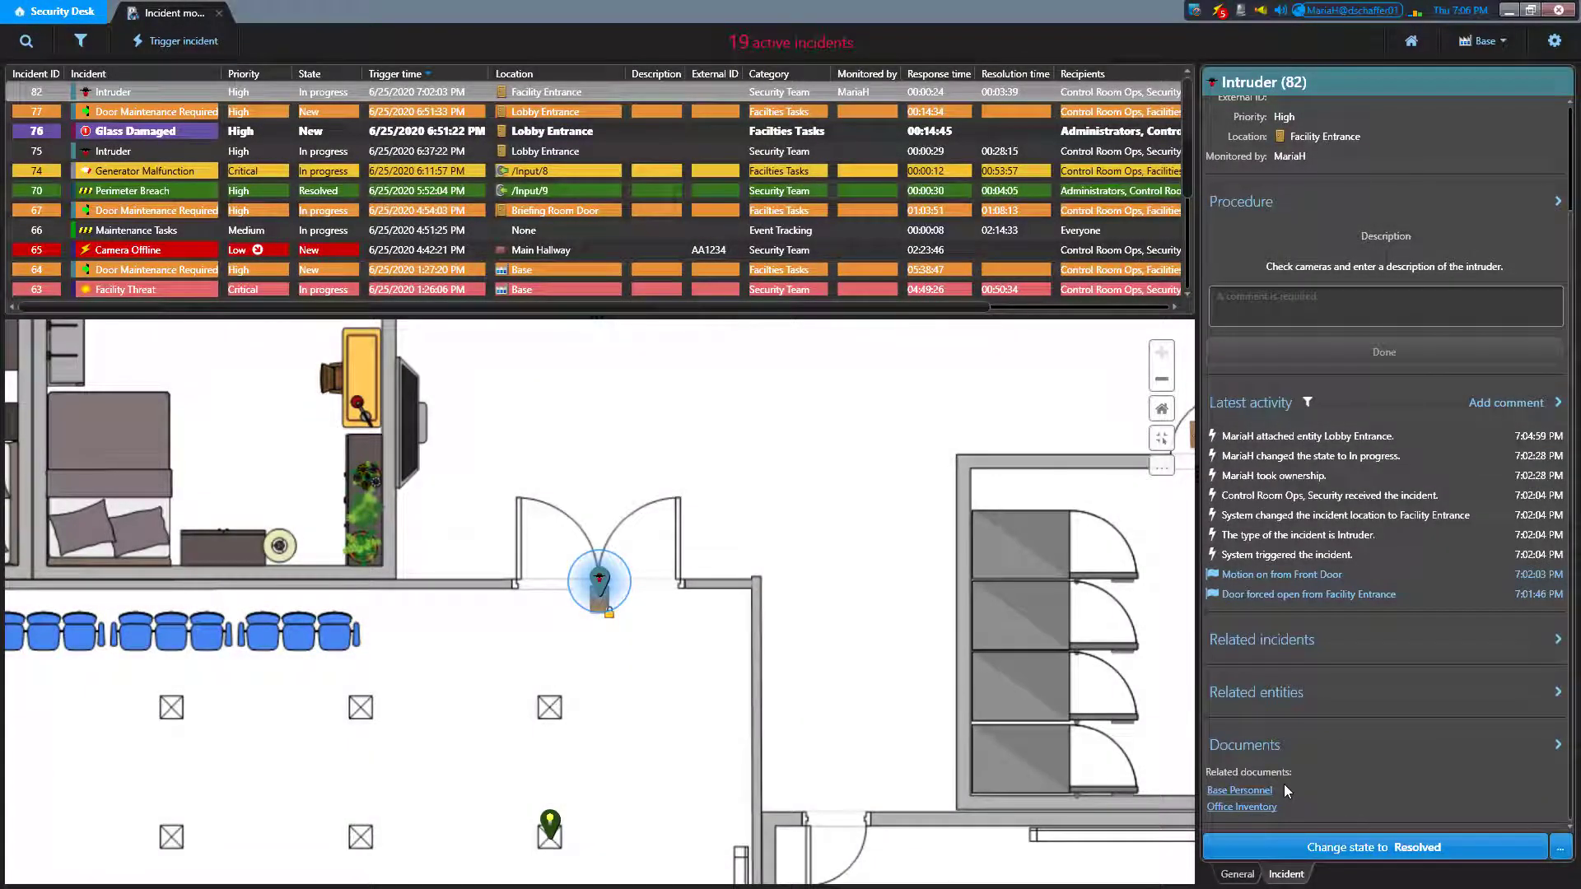
click(1272, 751)
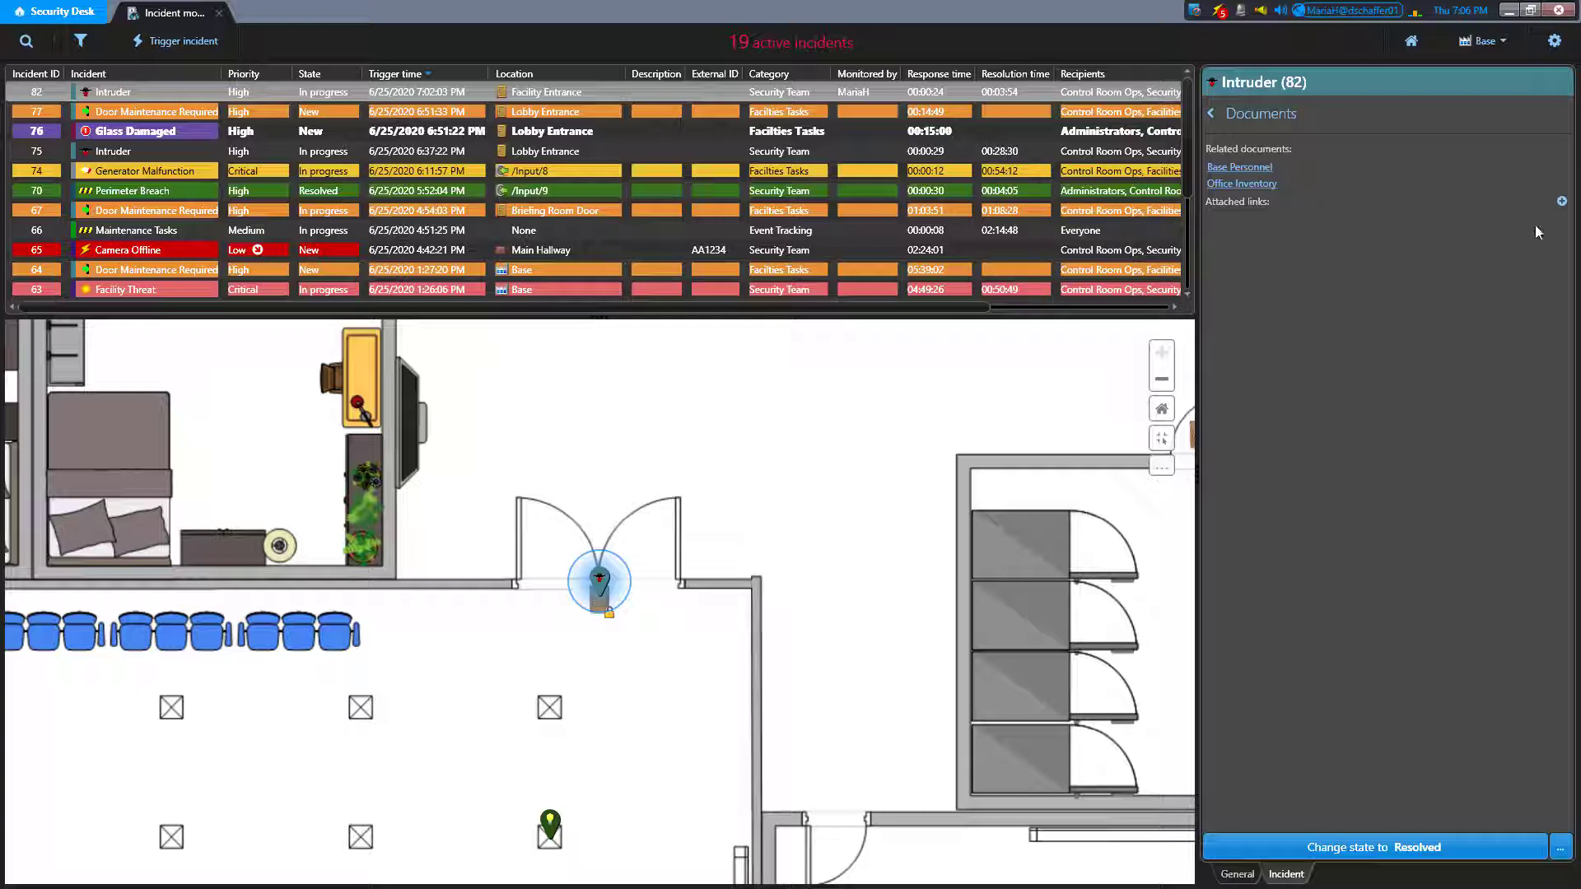
click(1562, 202)
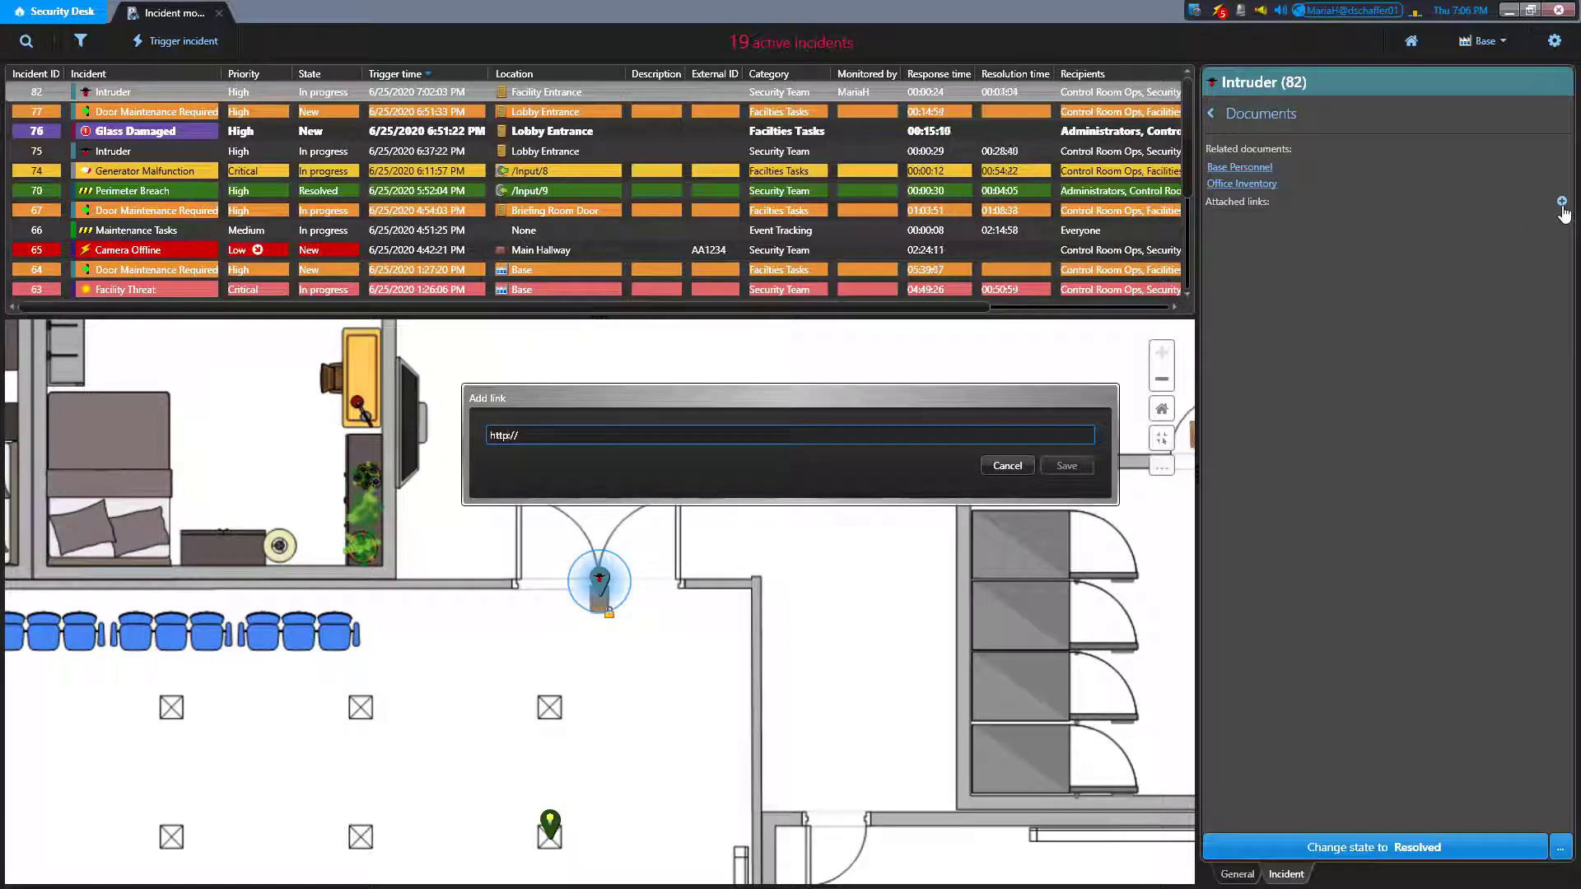
text(s)
key(End)
text(www.genetec.com)
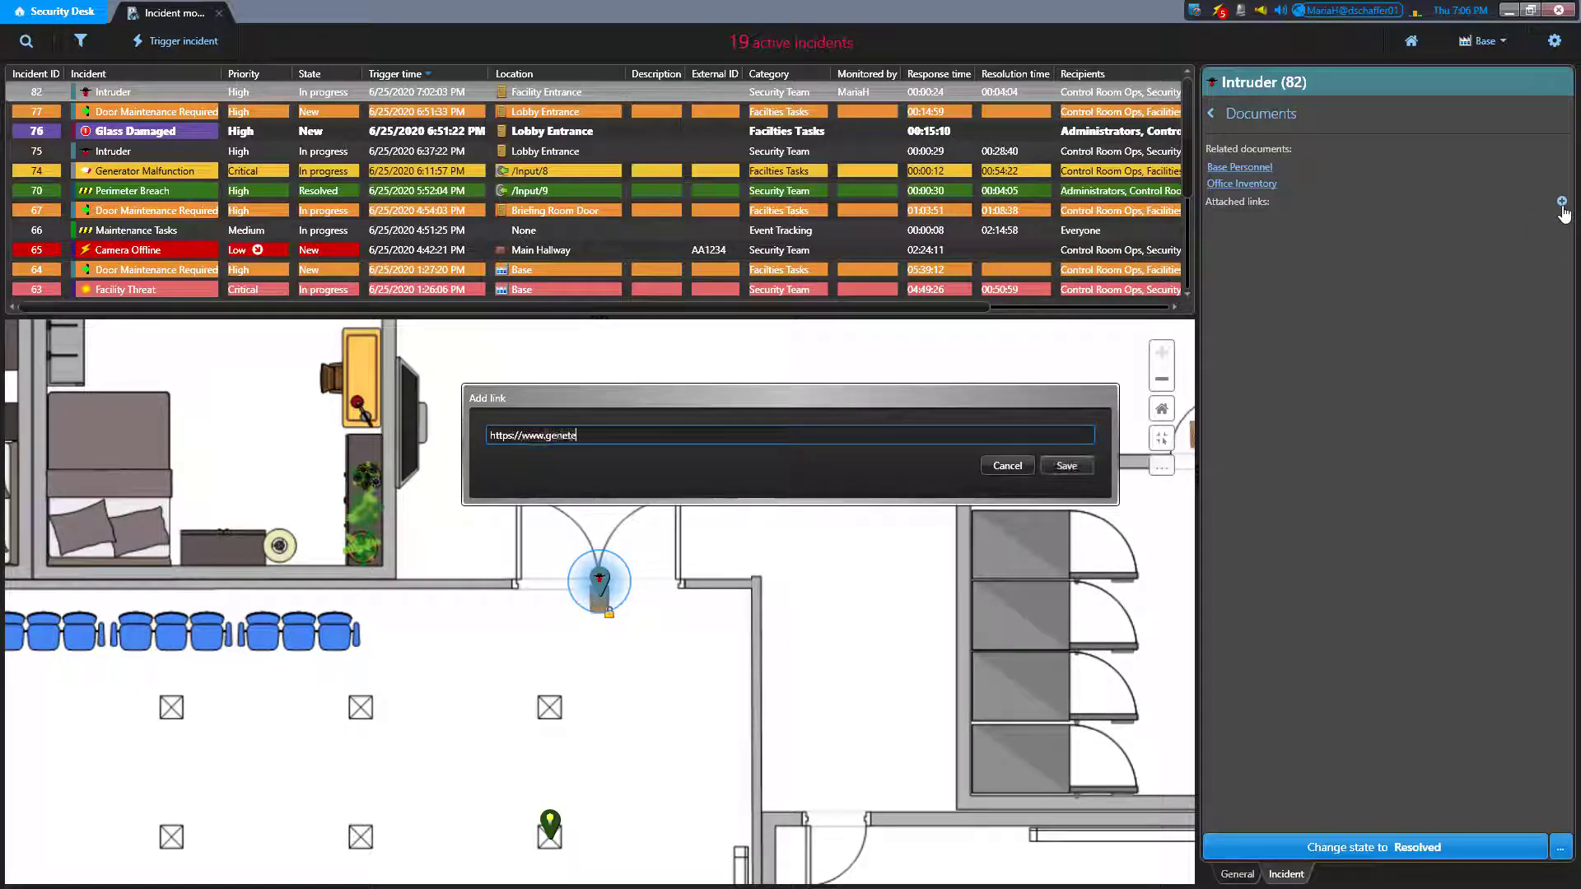
click(1087, 465)
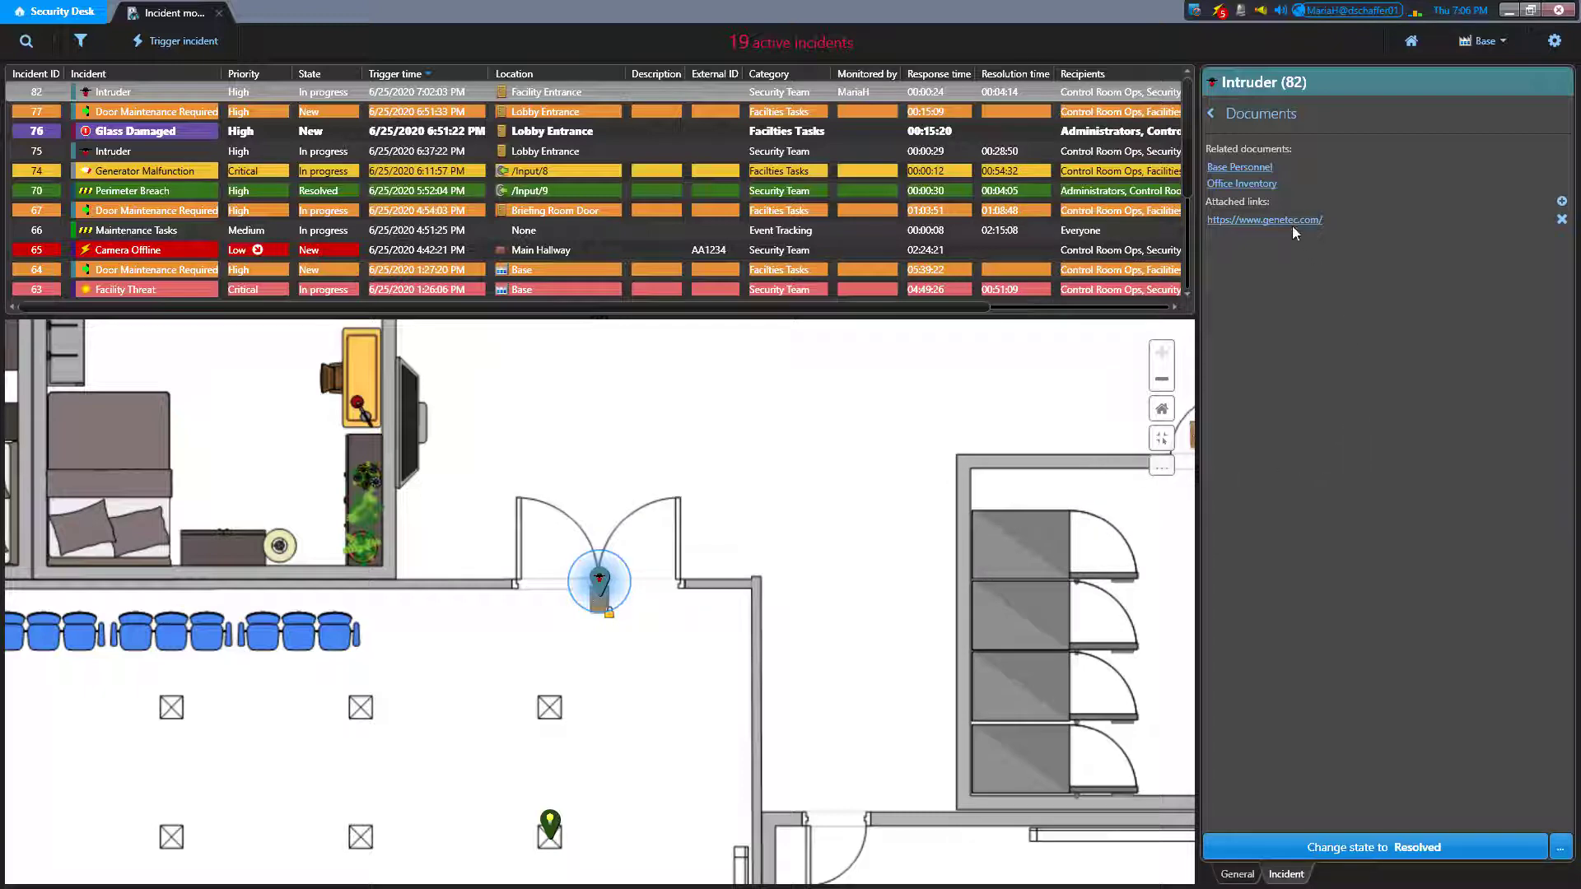
click(1281, 114)
scroll(1479, 512, down, 1)
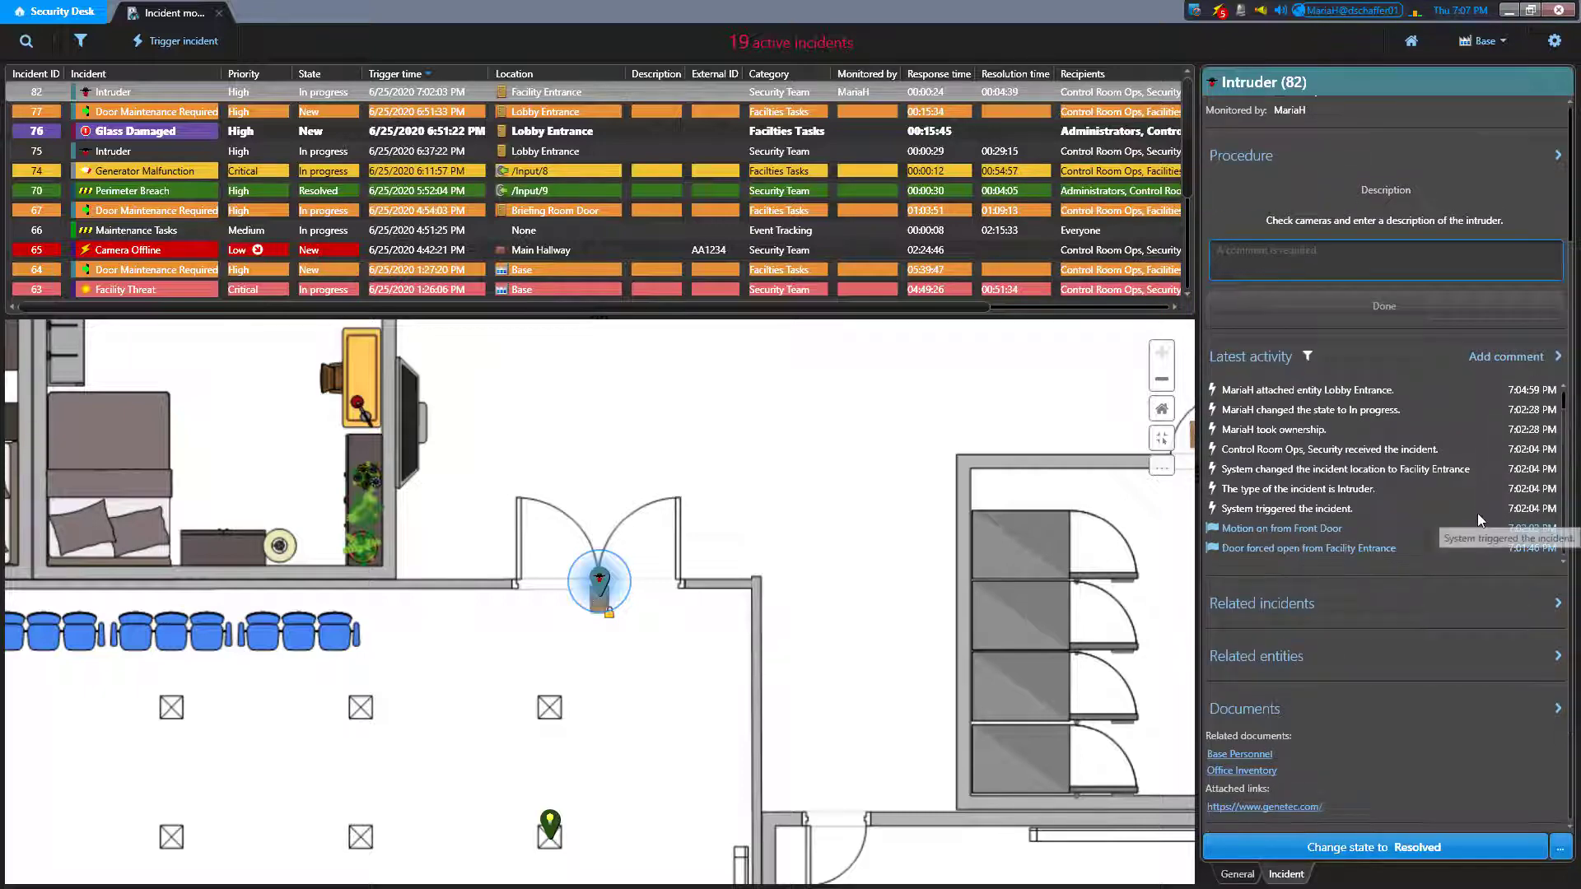